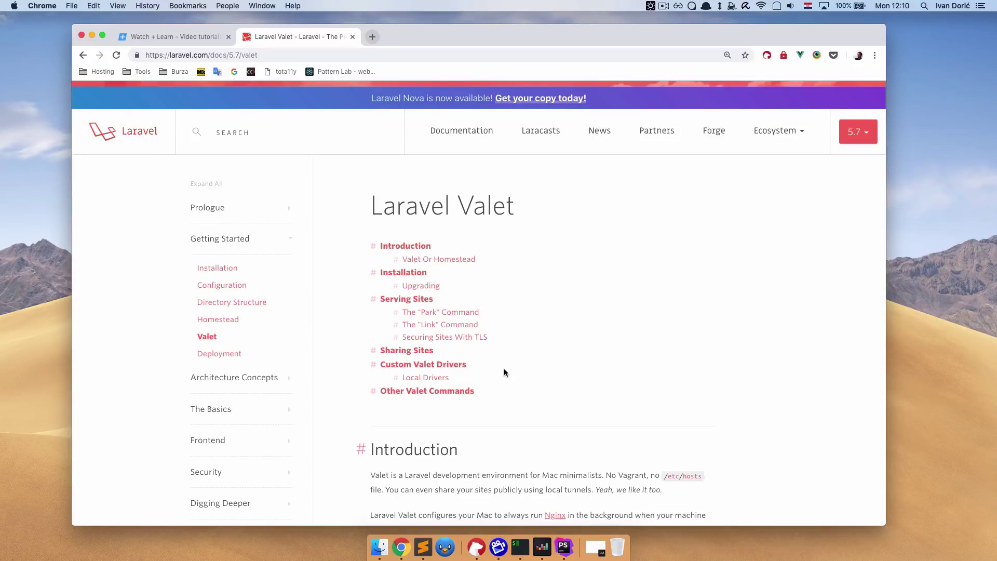
Create a vue-rentacar folder with an empty index.html file inside it.
key(alt+space)
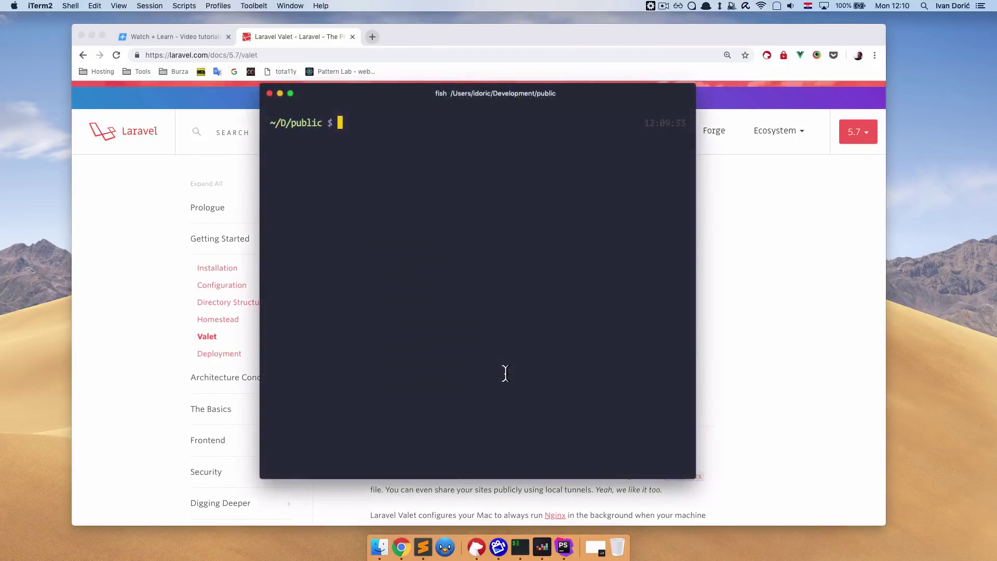
text(mkdir)
key(Right)
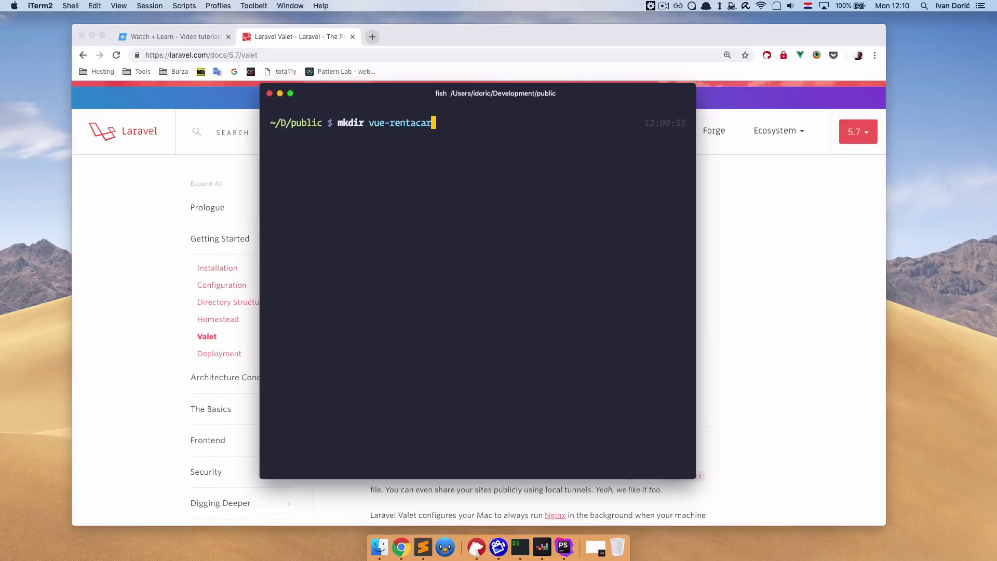
key(Return)
text(cd )
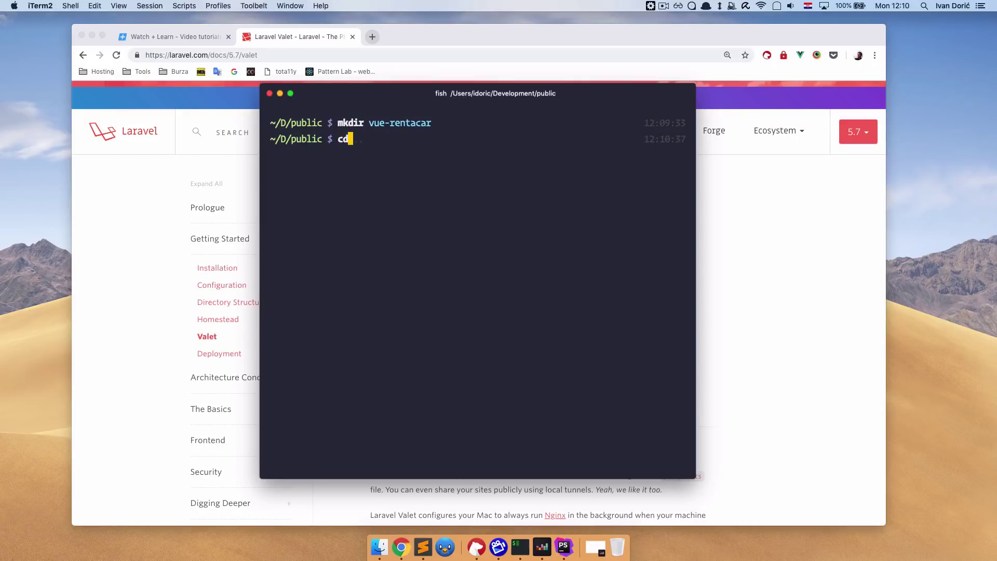
text(vue-r)
key(Right)
key(Return)
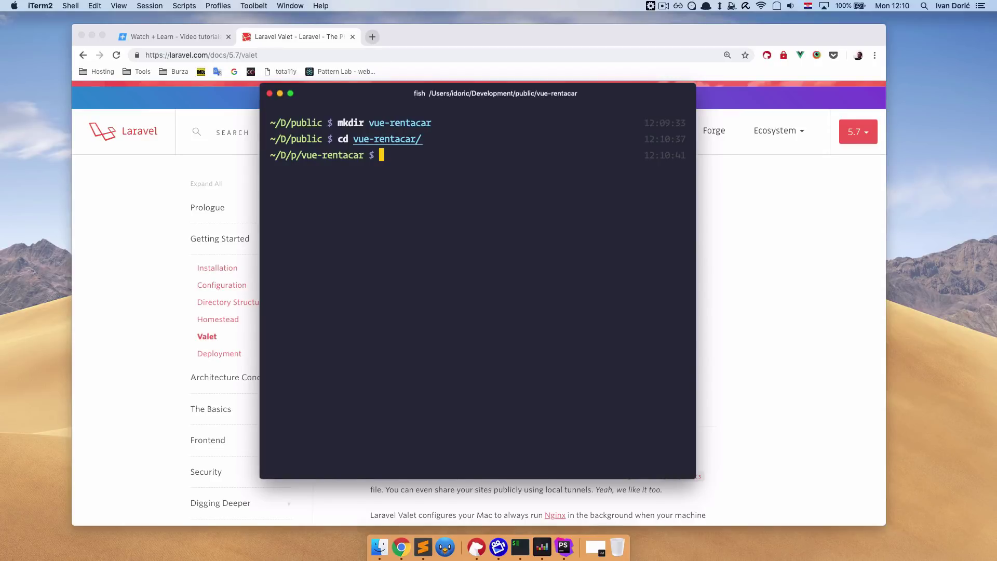
text(tou)
key(Right)
key(Return)
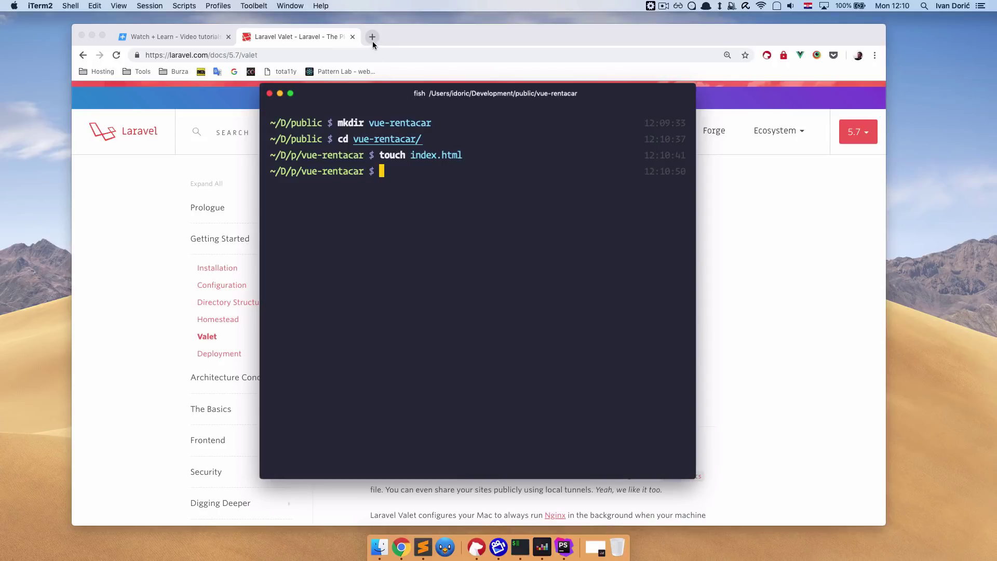
Start composer create-project october/october api to install October CMS into the api subfolder.
click(372, 37)
text(vue-rentacar.localhost)
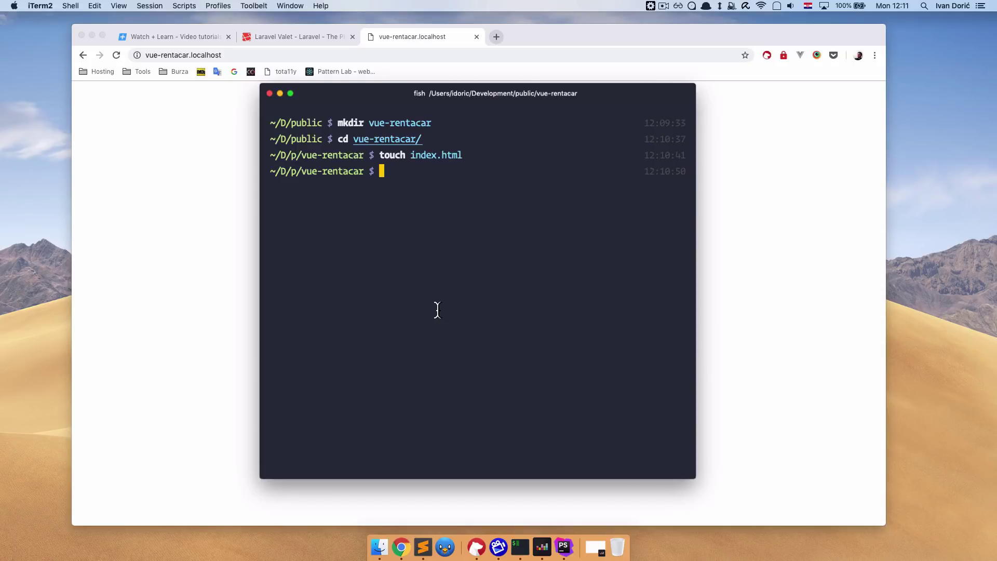
text(com)
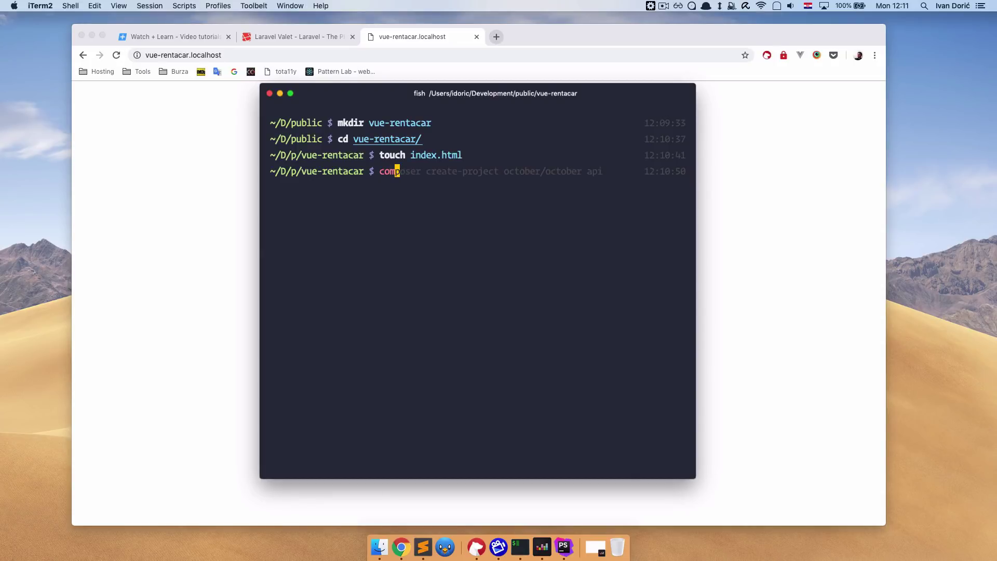
key(Right)
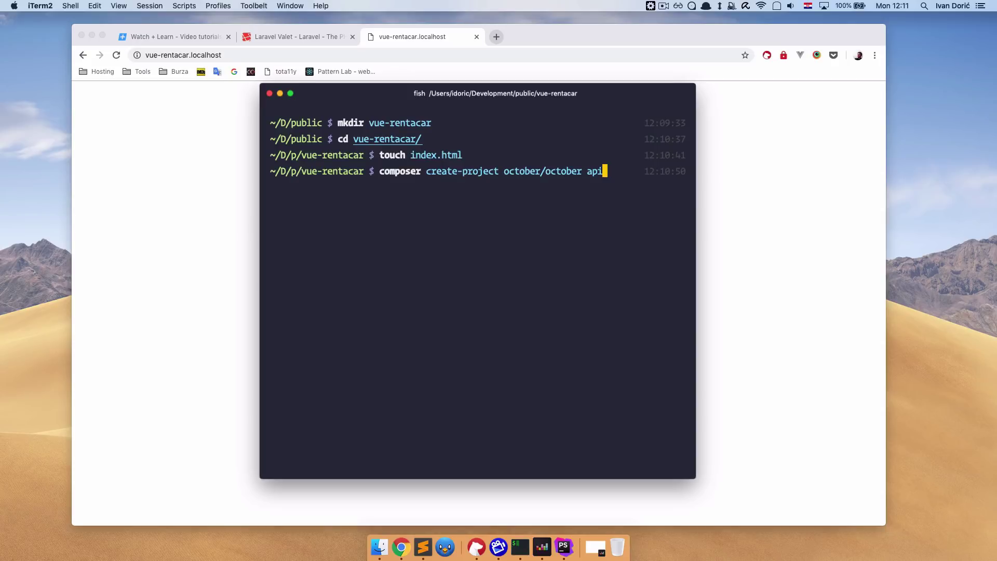
key(Return)
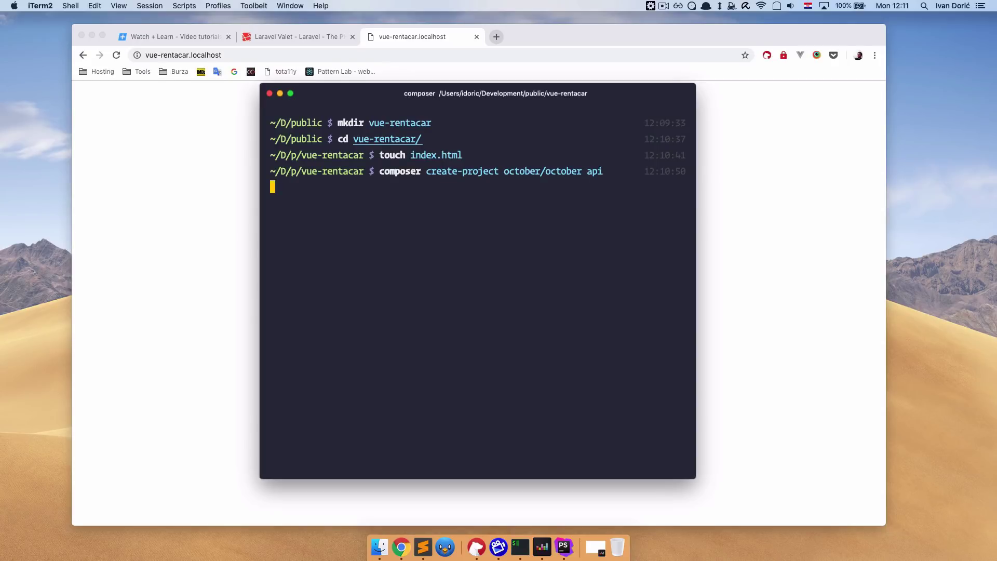
key(alt+space)
Launch Sequel Pro, connect to the Valet server and add an empty vue-rentacar database.
text(se)
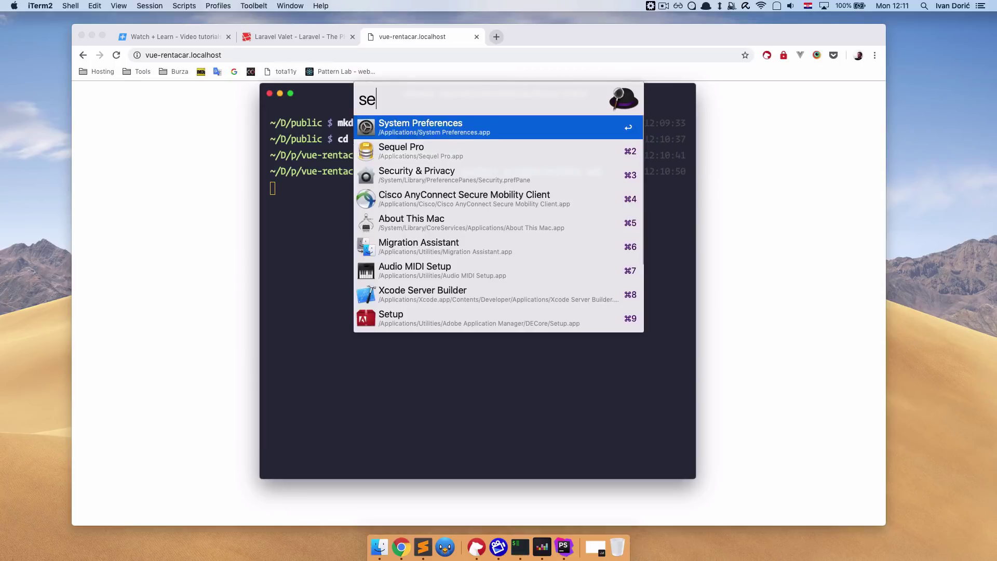
key(Down)
key(Return)
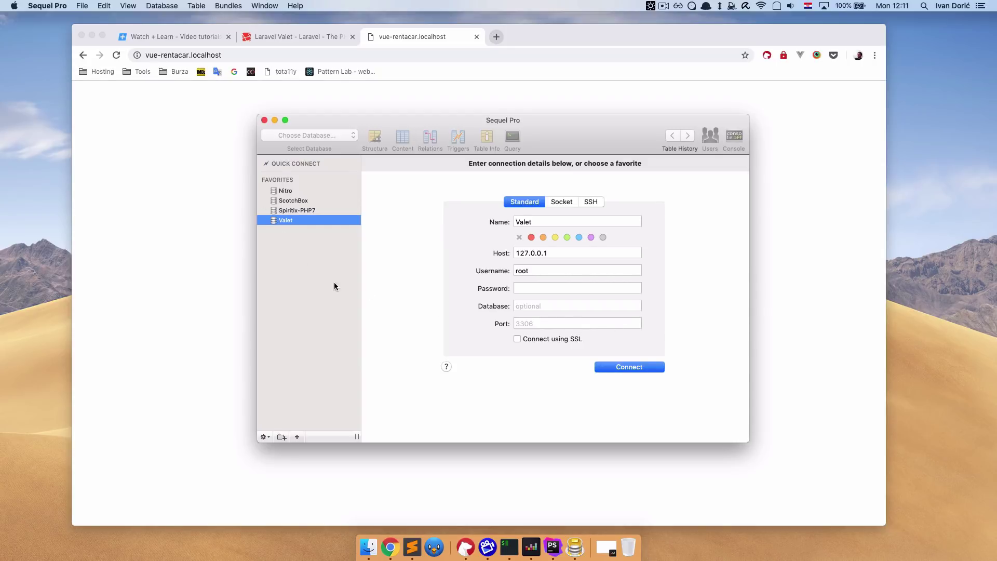
click(617, 366)
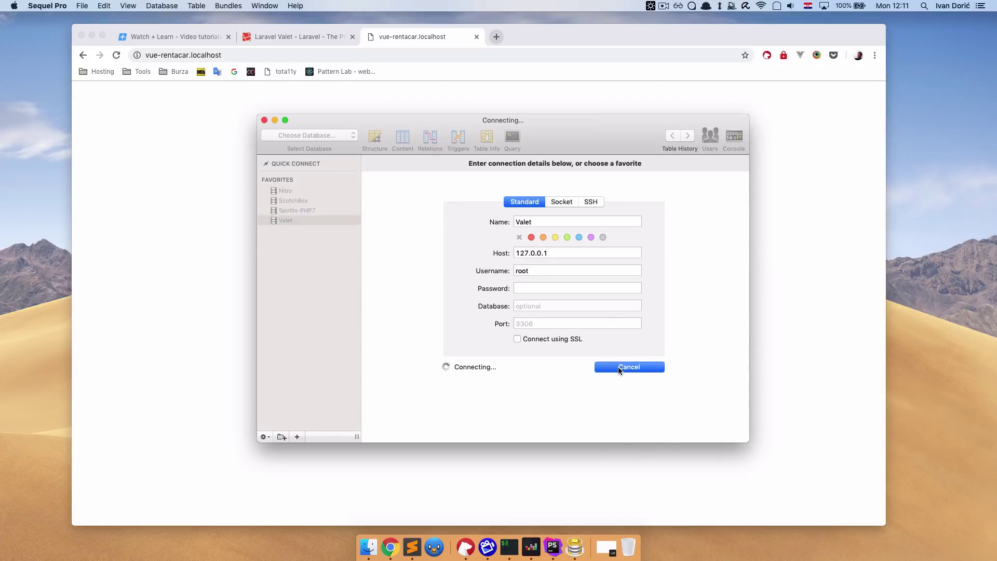
click(329, 136)
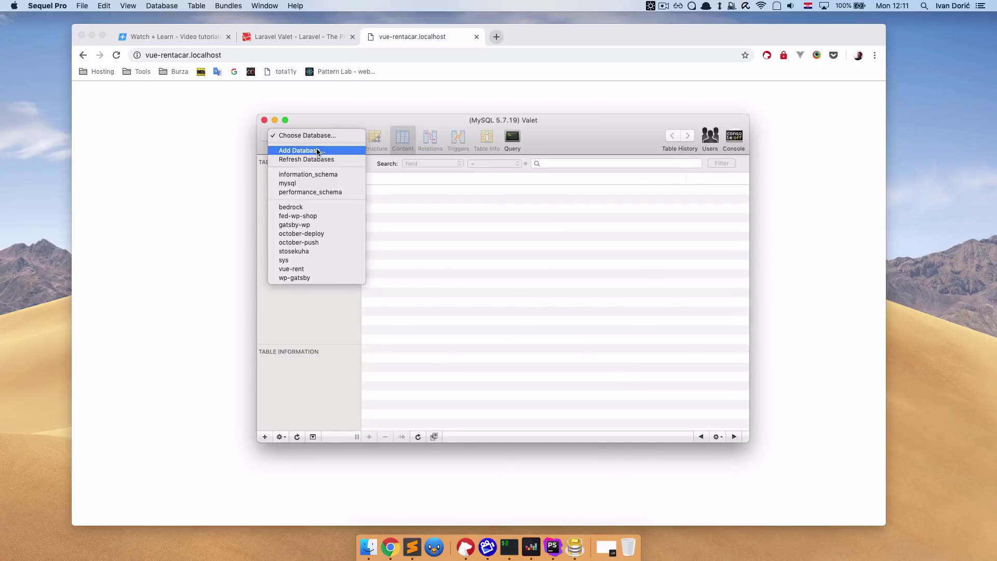
click(318, 151)
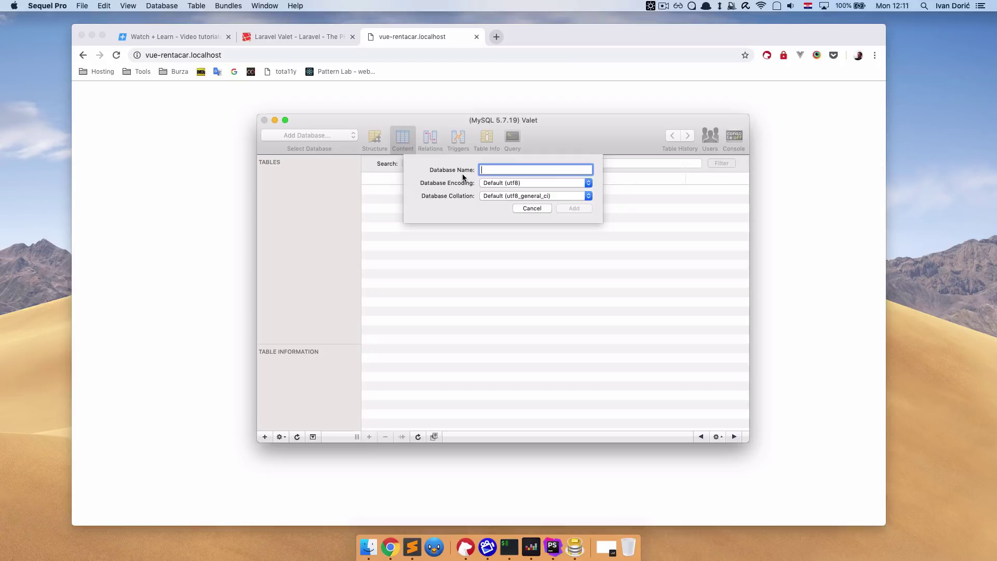
text(vue-rentacar)
click(568, 208)
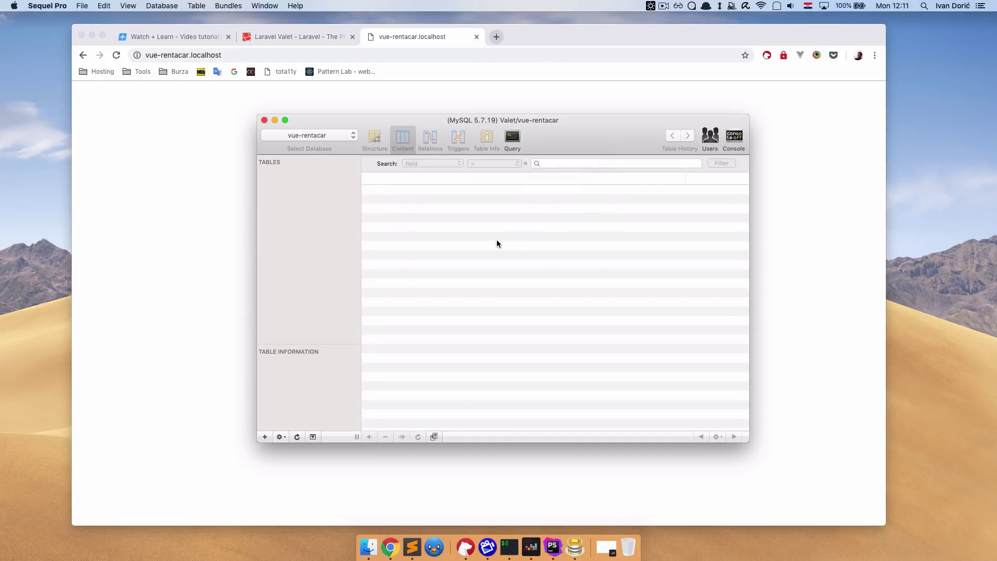
key(super+Tab)
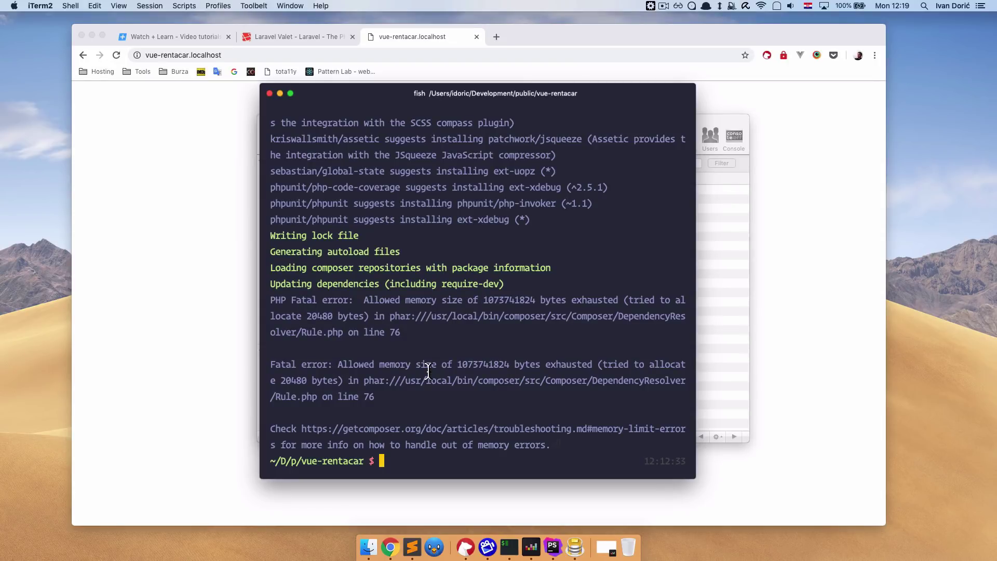
Move into the api folder and run php artisan october:install there.
text(php artisan october:install)
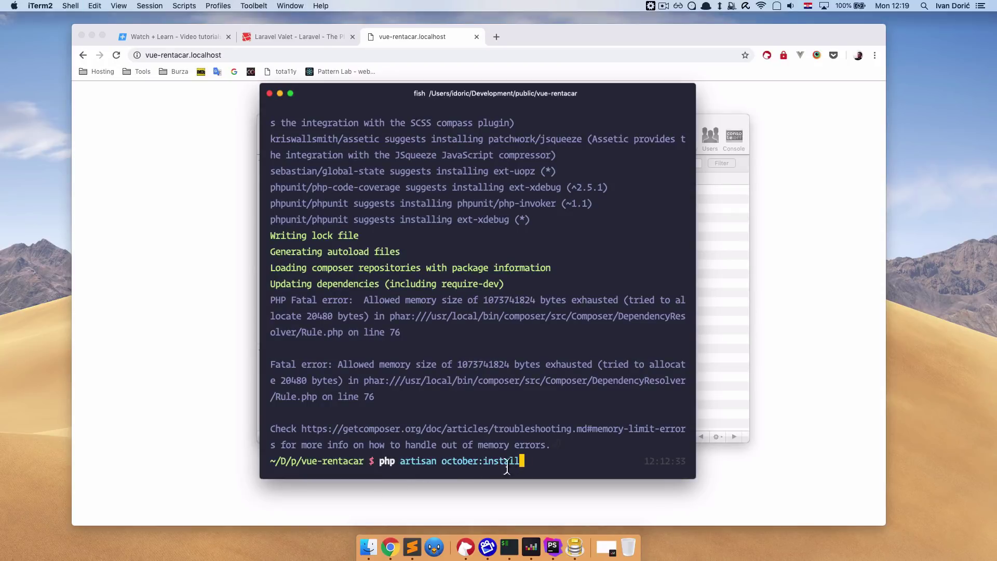
key(Return)
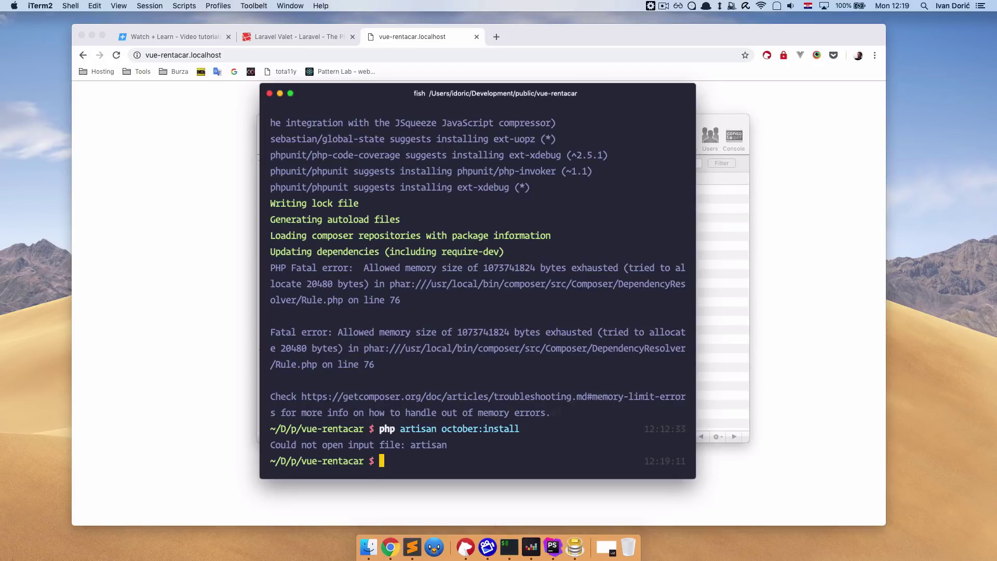
text(cd api)
key(Return)
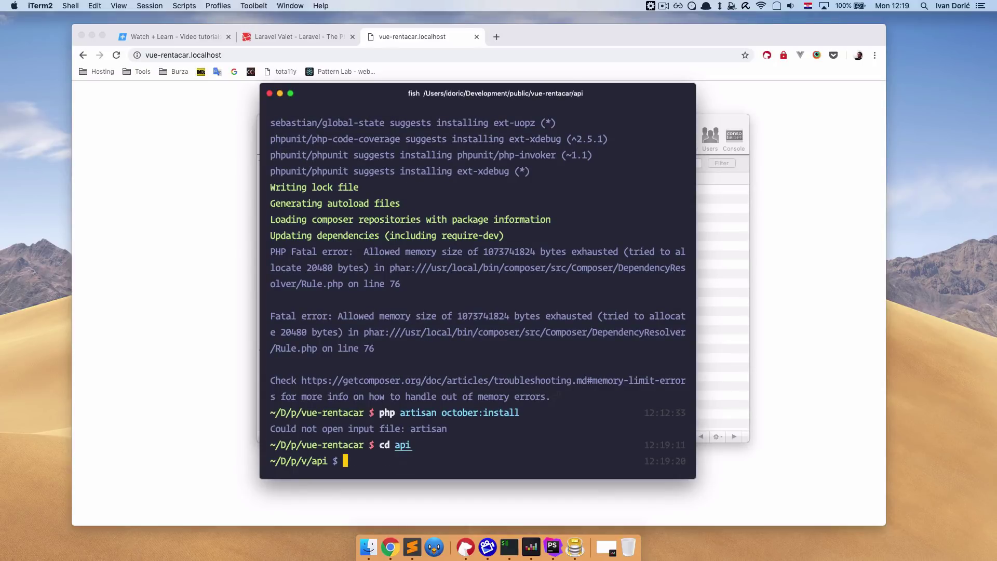
text(p)
key(Right)
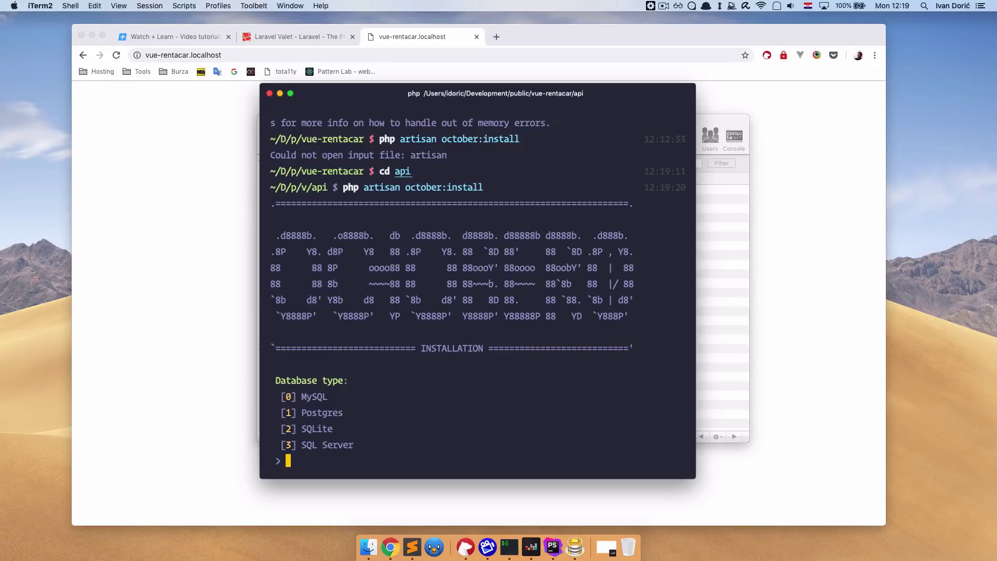
Choose MySQL on localhost port 3306 with database vue-rentacar and login root.
text(0)
key(Return)
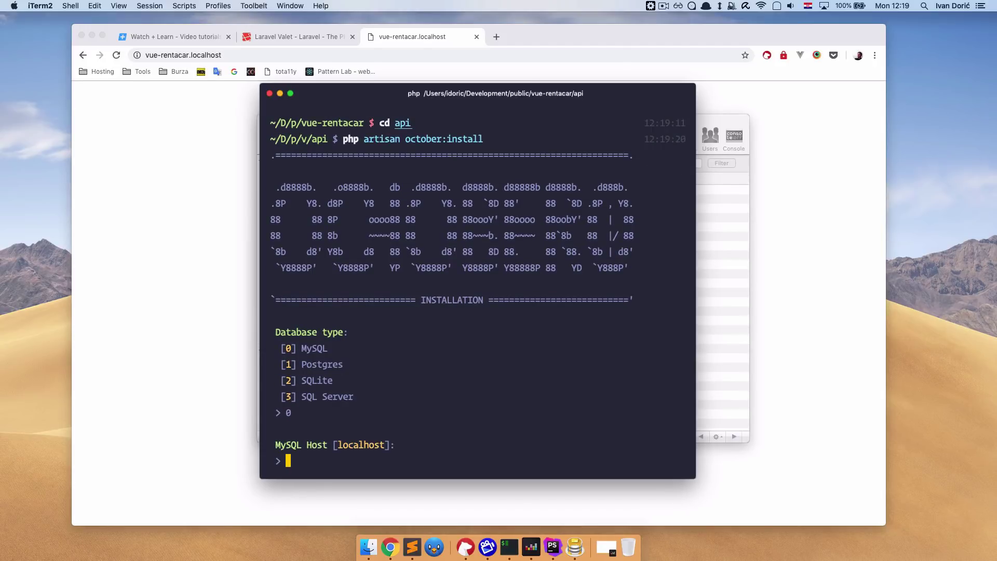
key(Return)
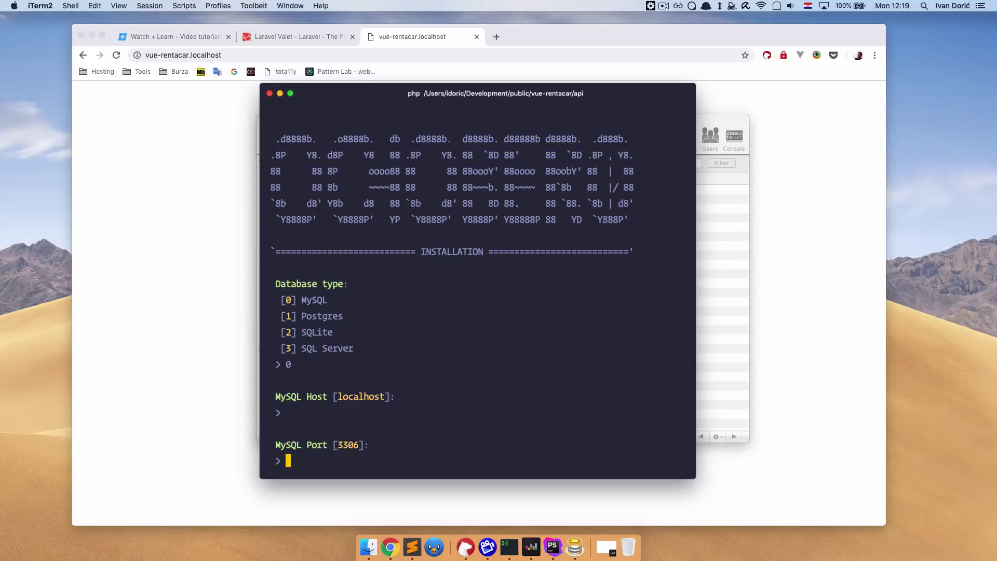
key(Return)
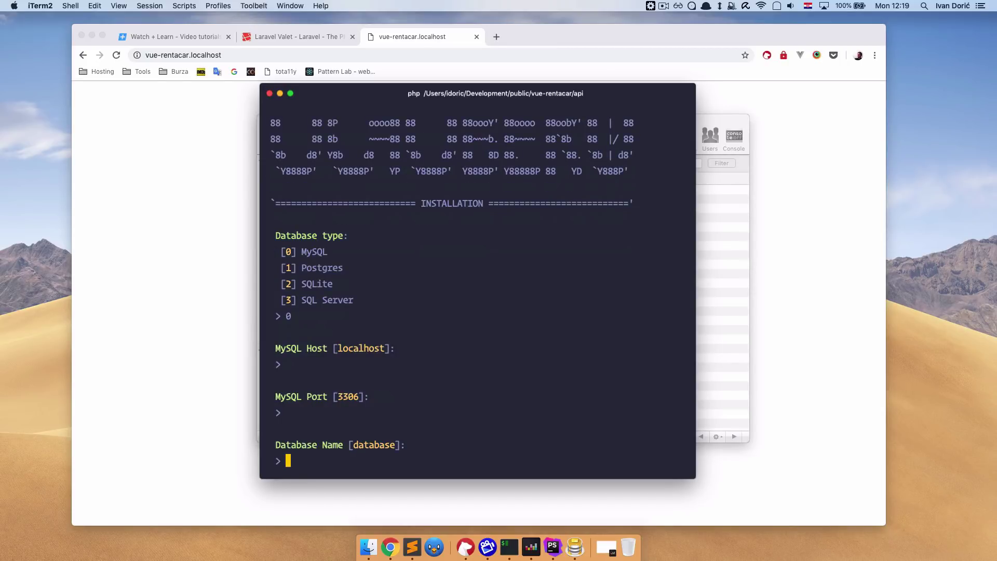
text(vue-rentacar)
key(Return)
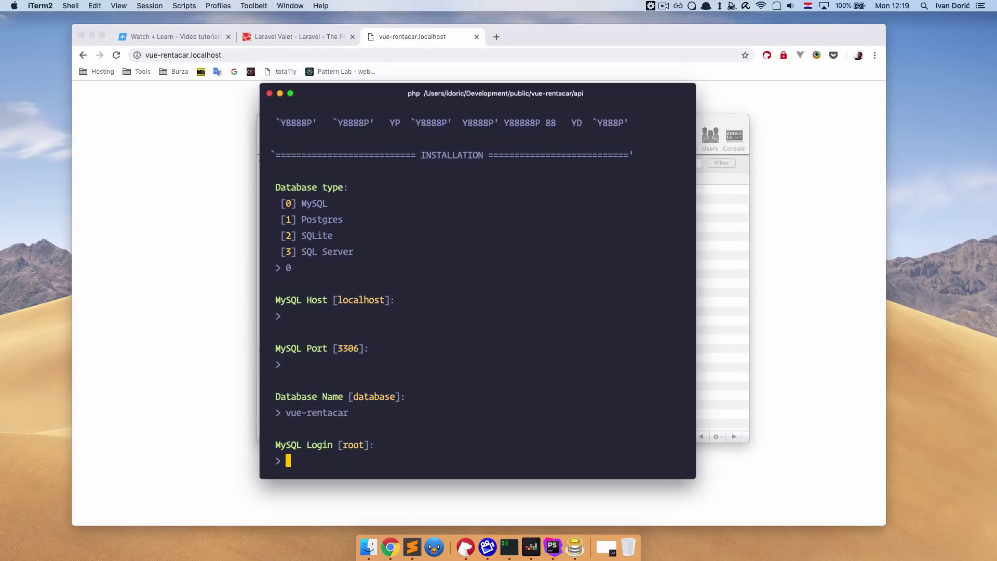
text(root)
key(Return)
Leave the MySQL password empty and set up the admin account: name, e-mail, login admin, default password.
key(Return)
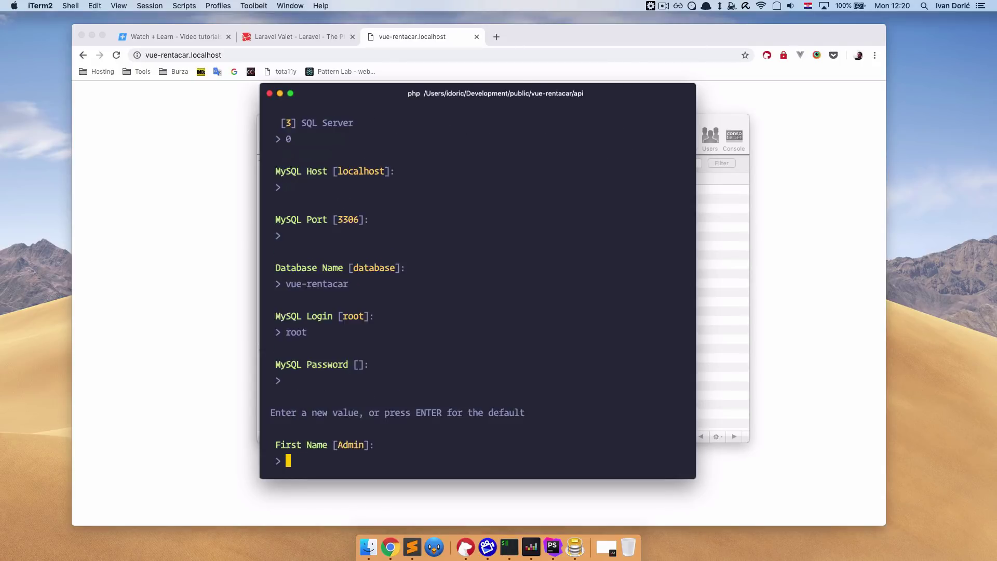
text(Ivan)
key(Return)
text(Doric)
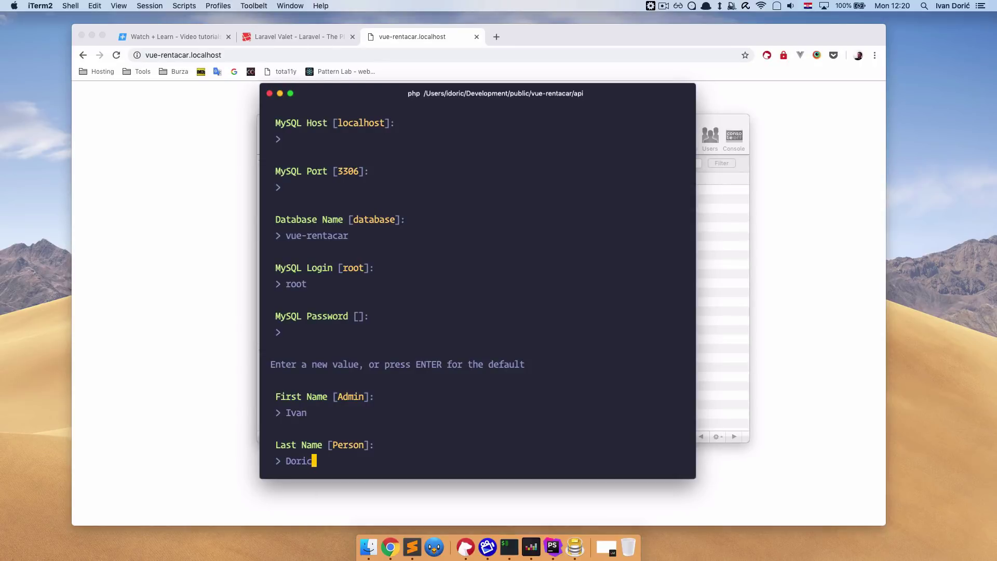
key(Return)
text(admin)
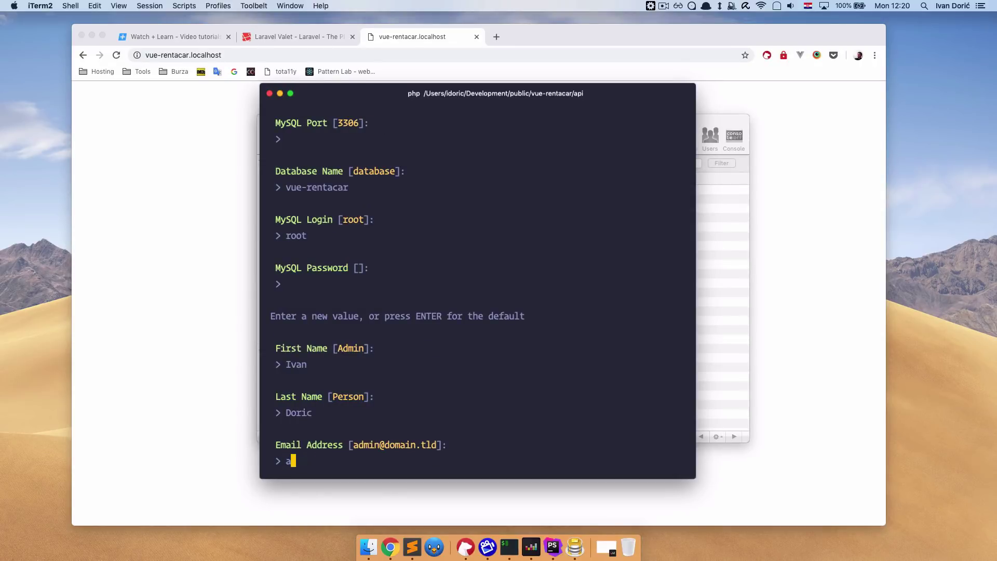
text(@admin.com)
key(Return)
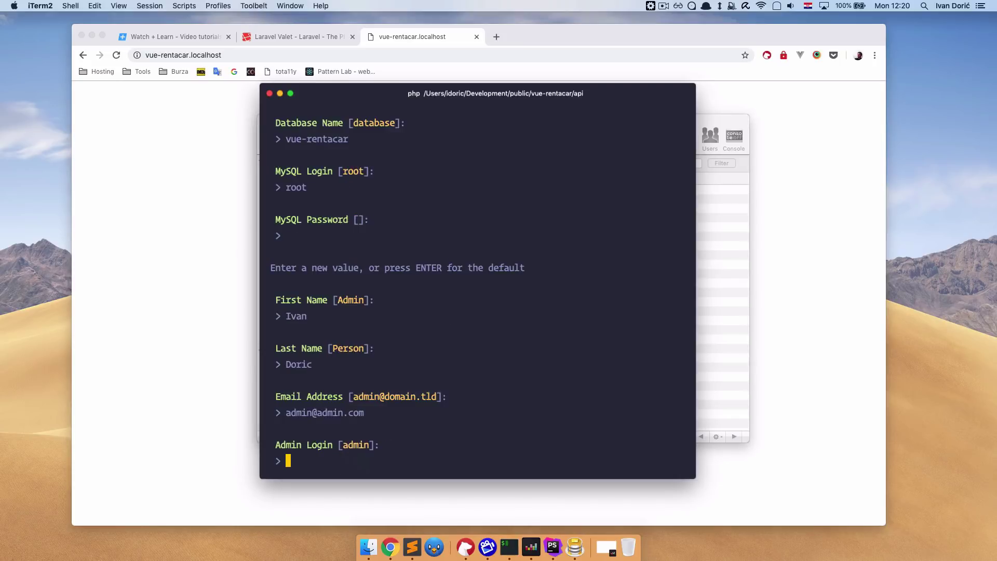
text(admin)
key(Return)
key(Return)
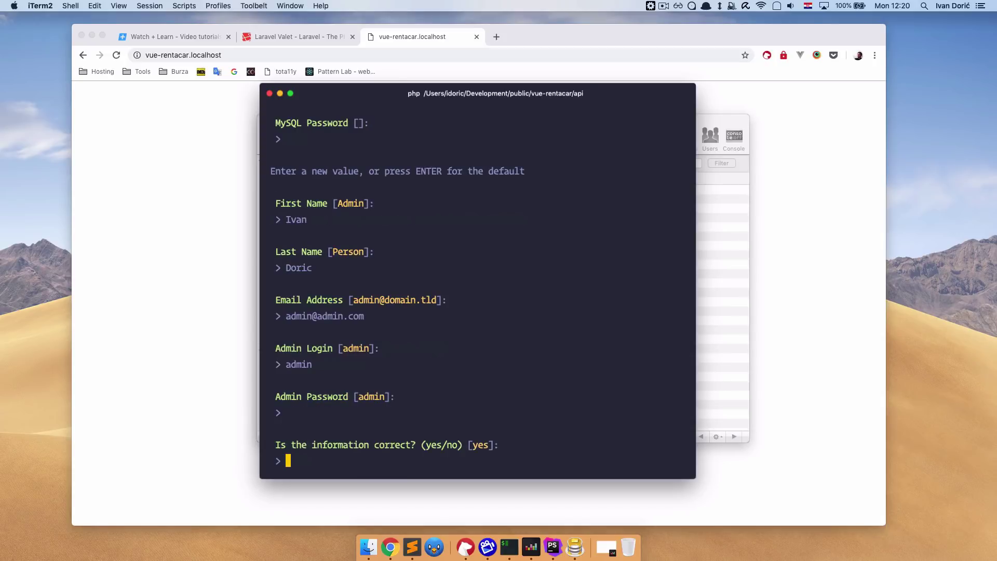
text(yes)
key(Return)
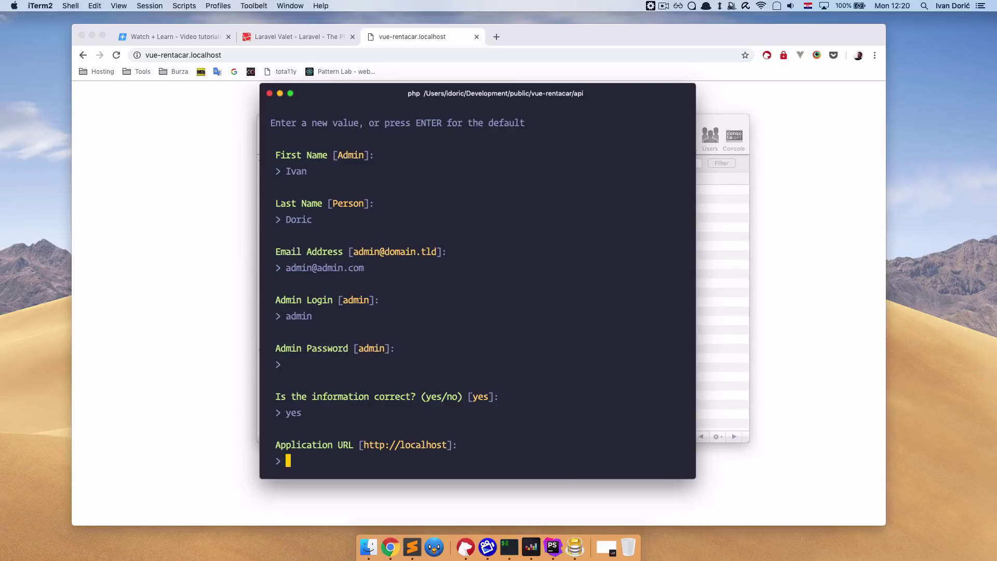
Set the application URL to api.vue-rentacar.localhost and skip advanced options to run the install.
text(api.vue-rentacar.localhost)
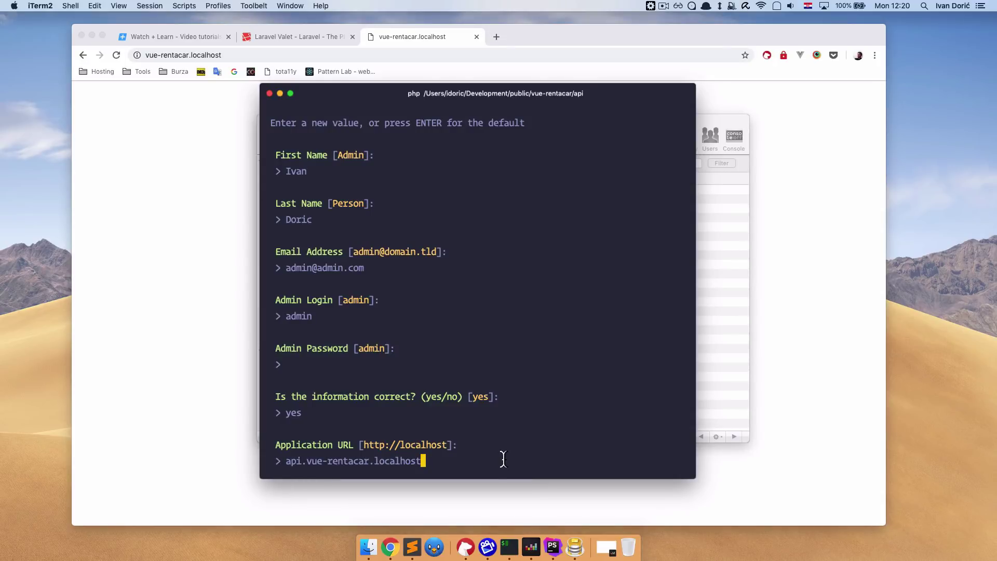
key(Return)
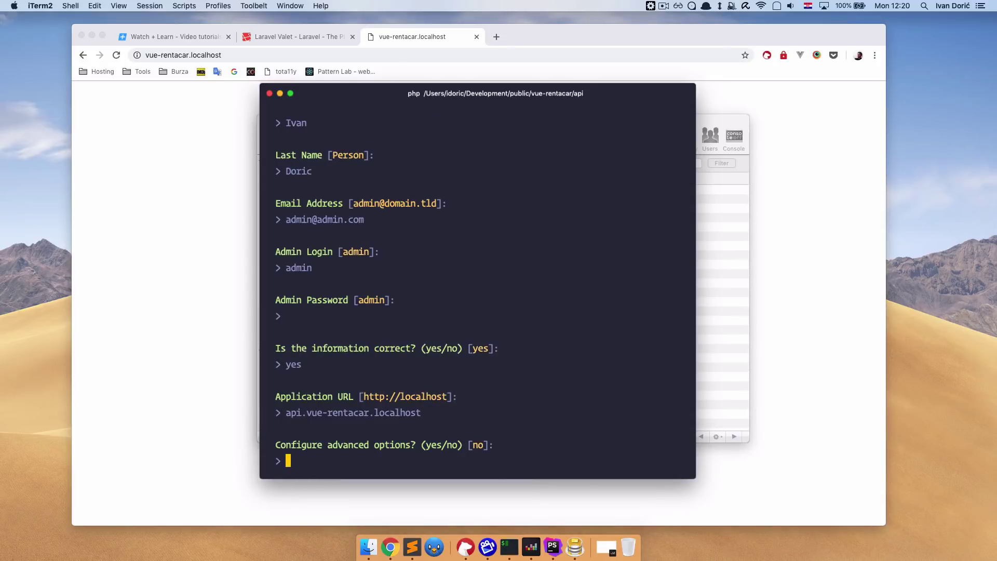
text(no)
key(Return)
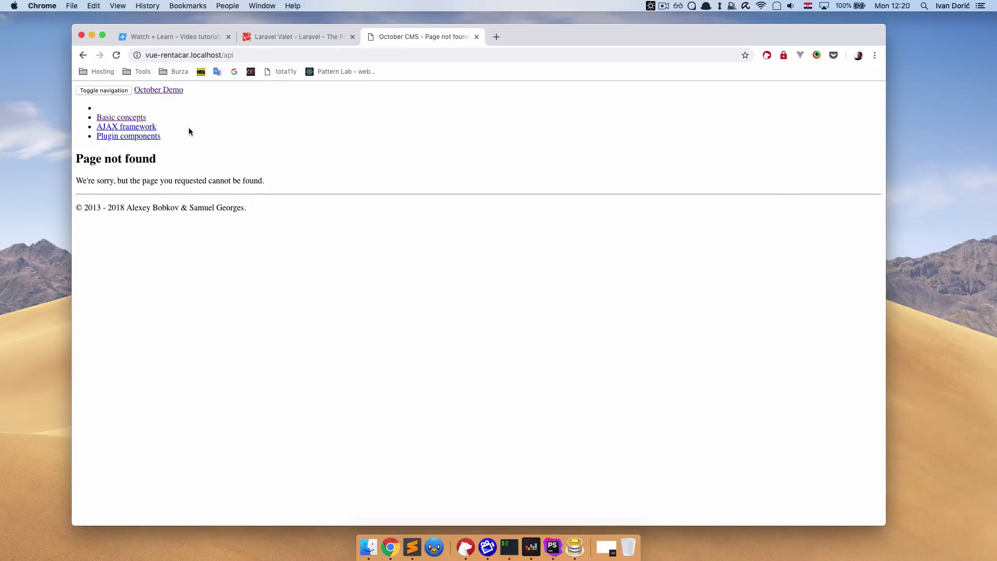
Append /backend to the vue-rentacar.localhost/api address in Chrome.
click(253, 55)
click(255, 56)
text(/)
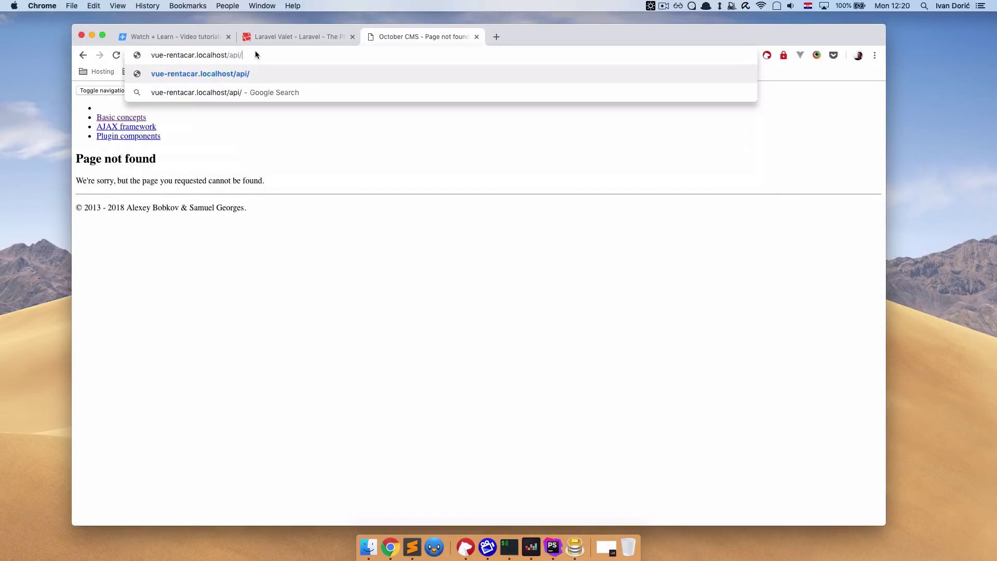
text(backend)
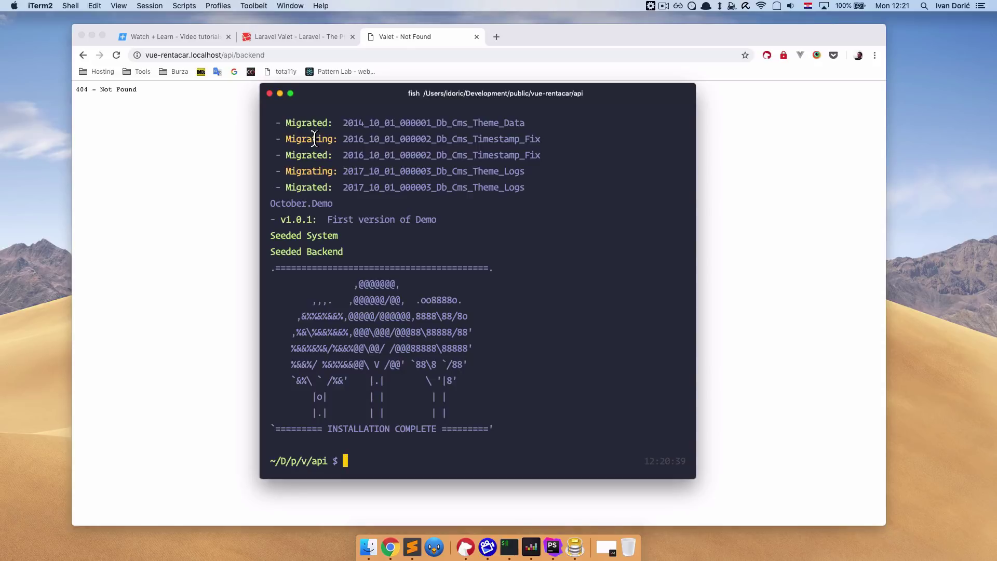
Run valet link api.vue-rentacar and authorize it with the account password.
text(valet link)
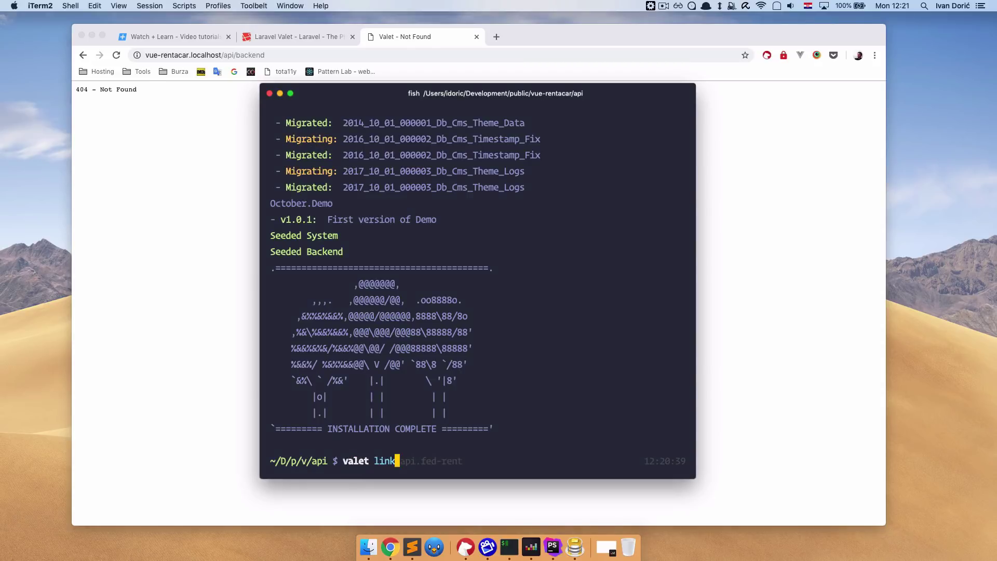
text( api.vue-rentacar)
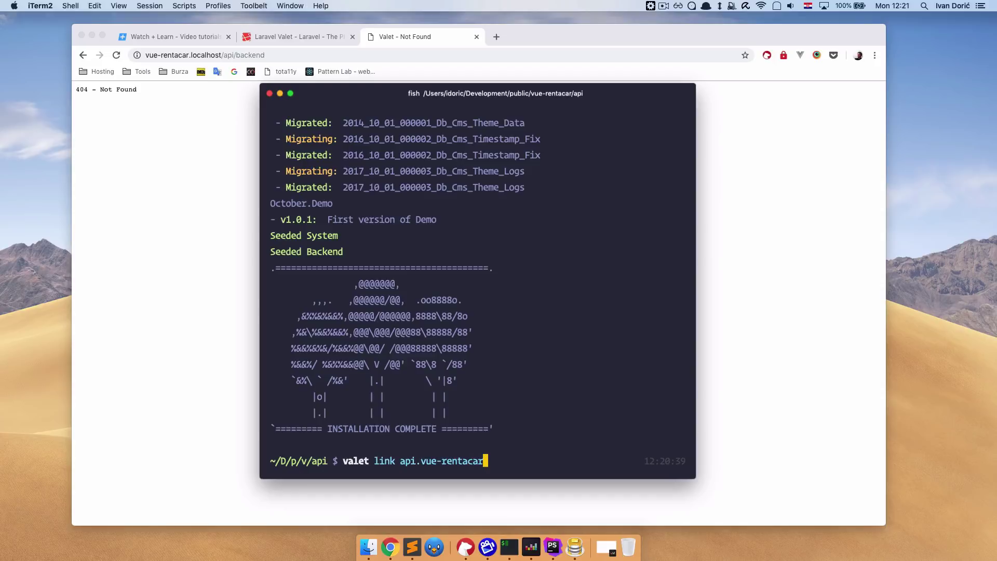
key(Return)
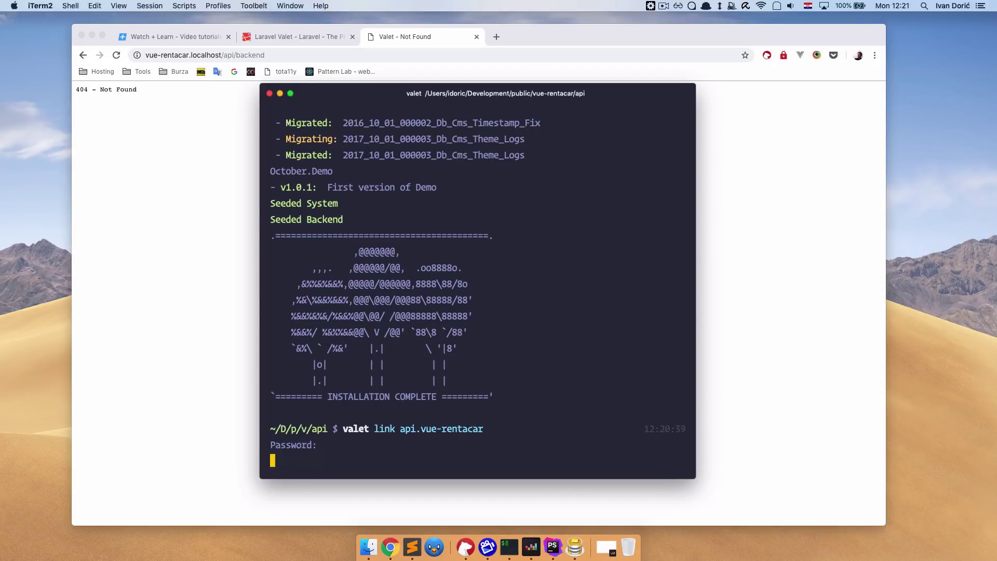
key(Return)
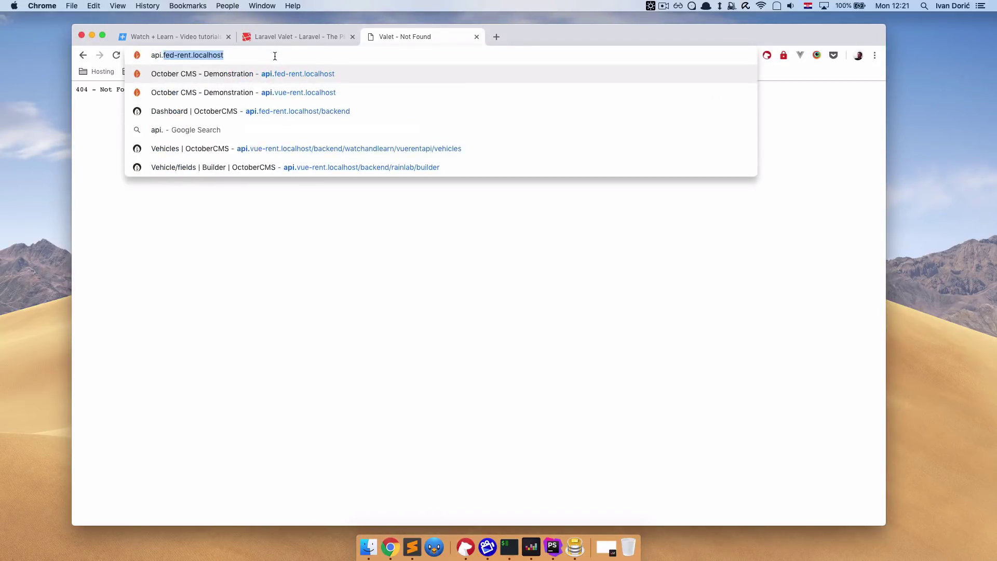
Load the backend sign-in page at api.vue-rentacar.localhost/backend.
text(vue-rentacar.localhost)
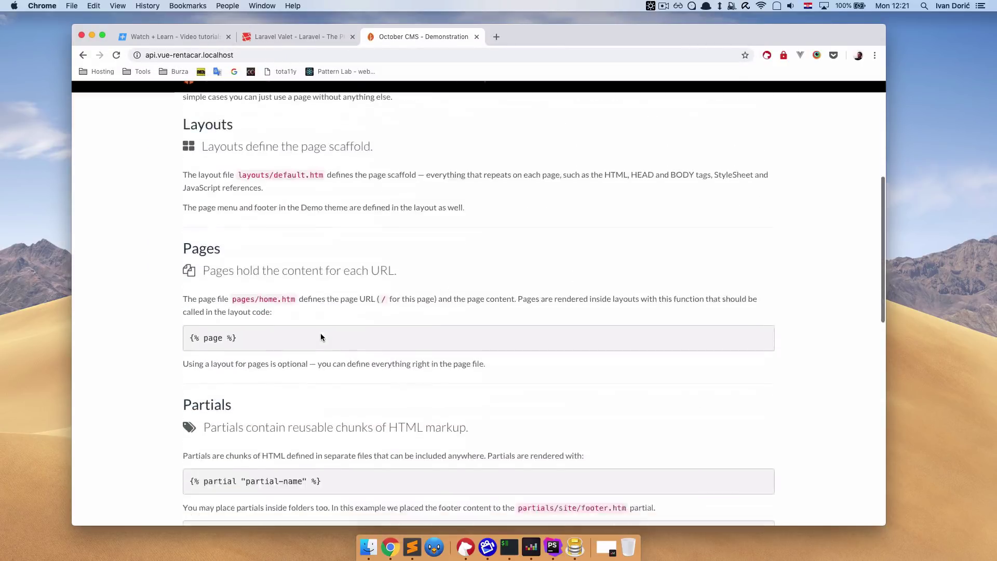
scroll(320, 338, up, 5)
click(249, 55)
text(/)
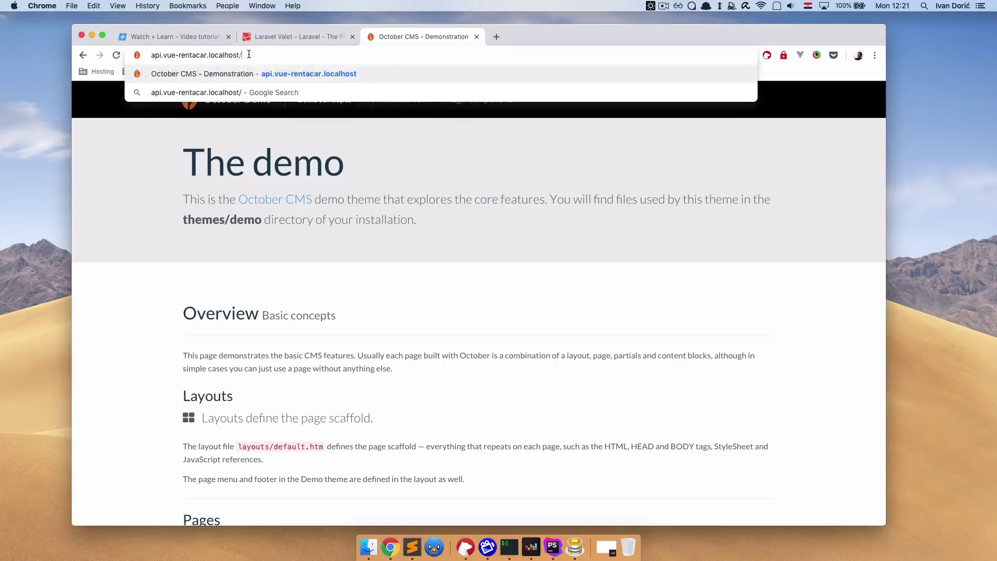
text(backe)
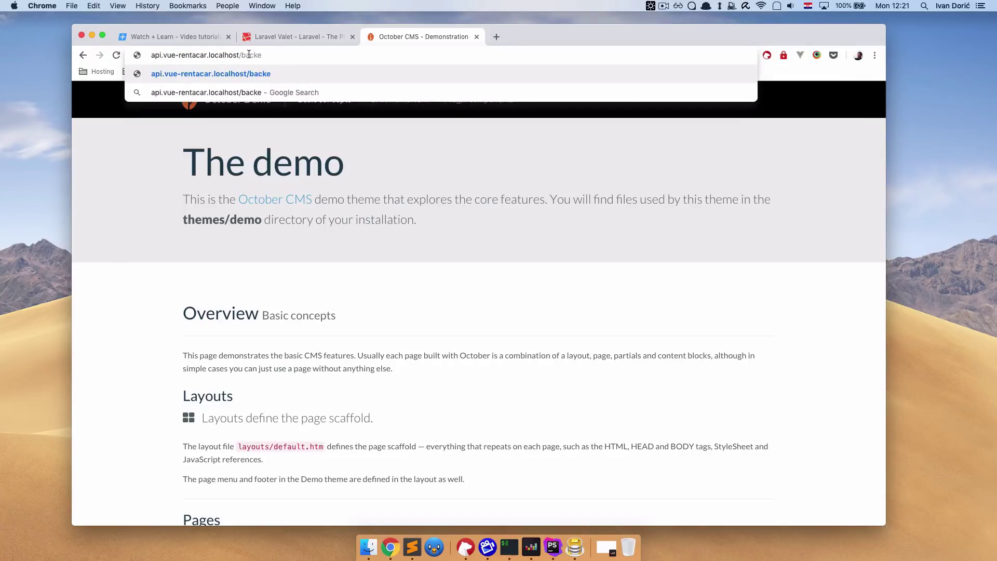
key(BackSpace)
text(end)
key(Return)
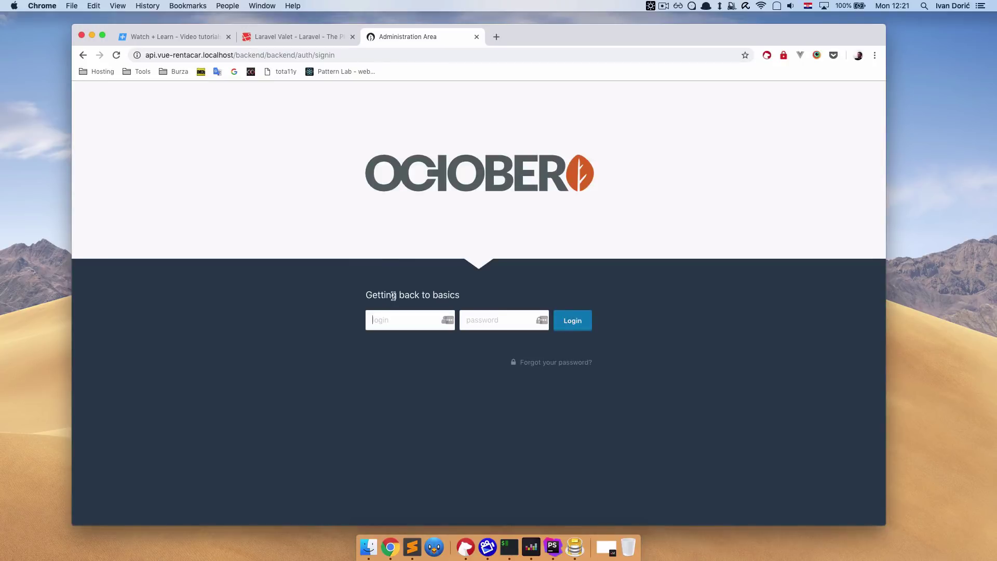
Sign in with the admin login and password, then go to Settings.
text(admin)
key(Tab)
text(admin)
key(Return)
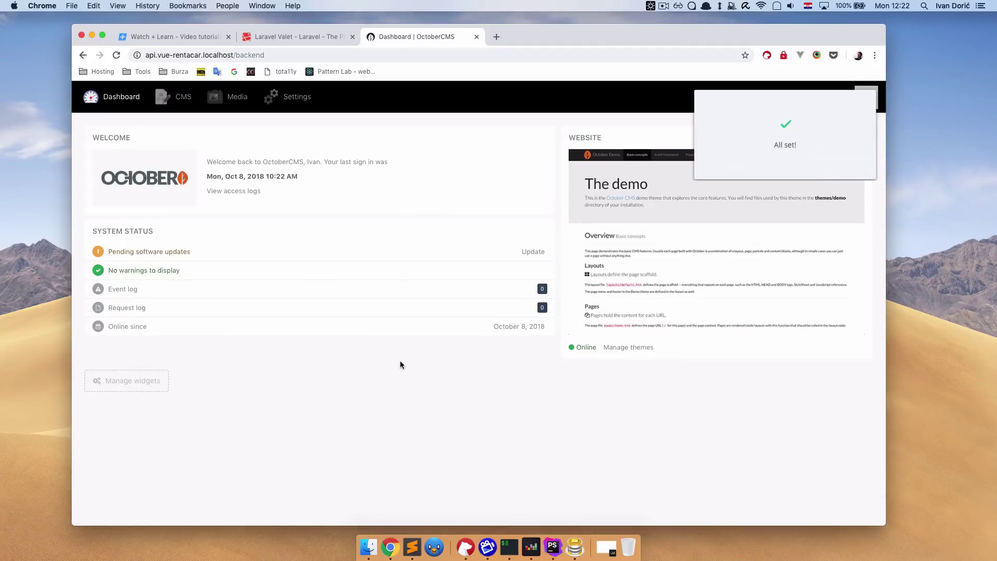
click(300, 105)
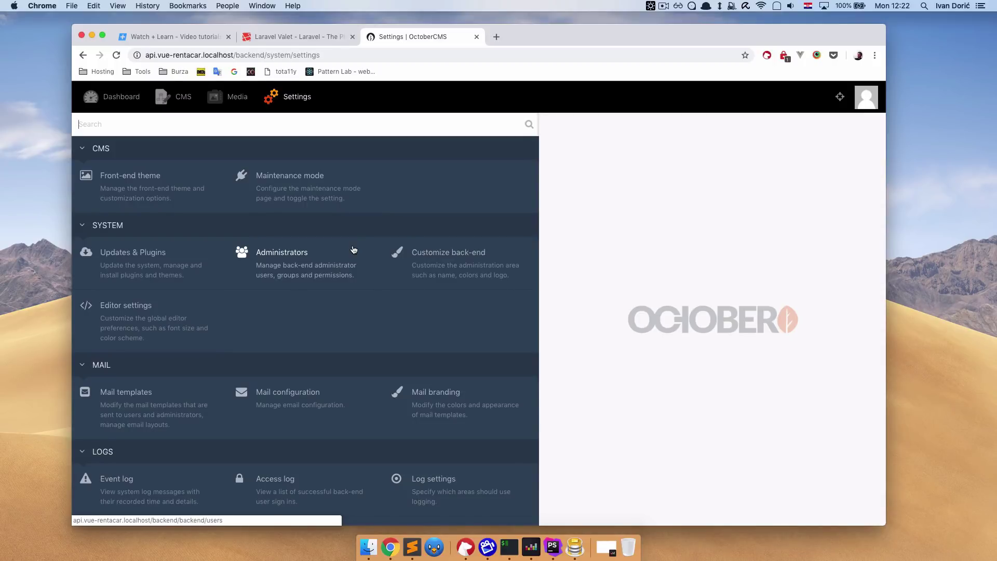
Check for updates in Updates & Plugins and review the Build 420 PHP 7.0 warning.
click(155, 271)
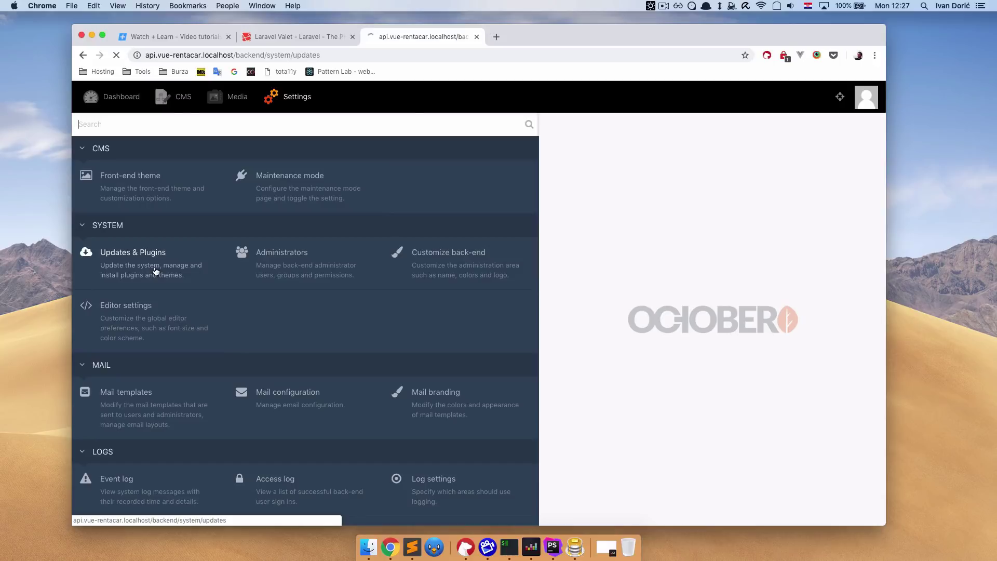
click(291, 185)
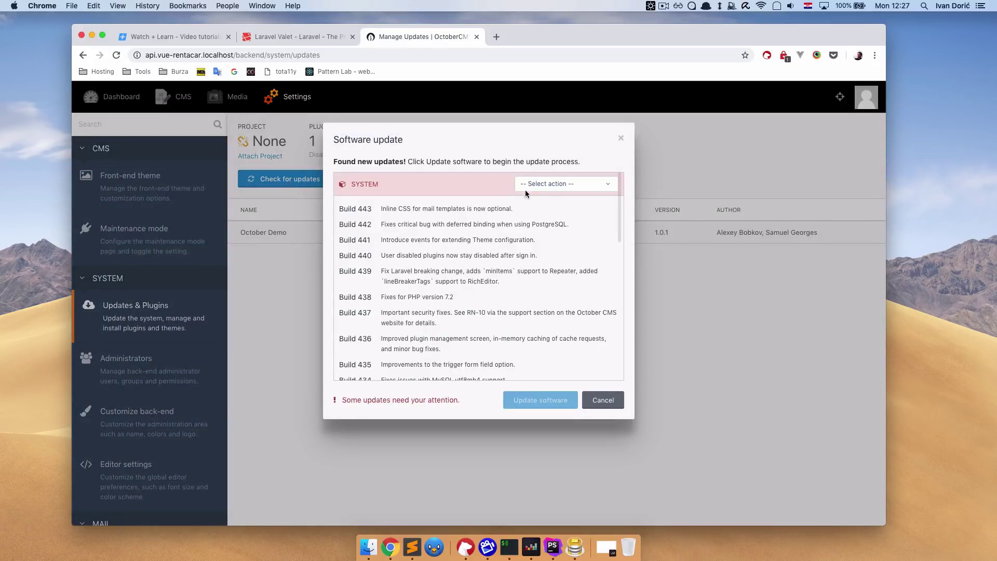
scroll(494, 319, down, 10)
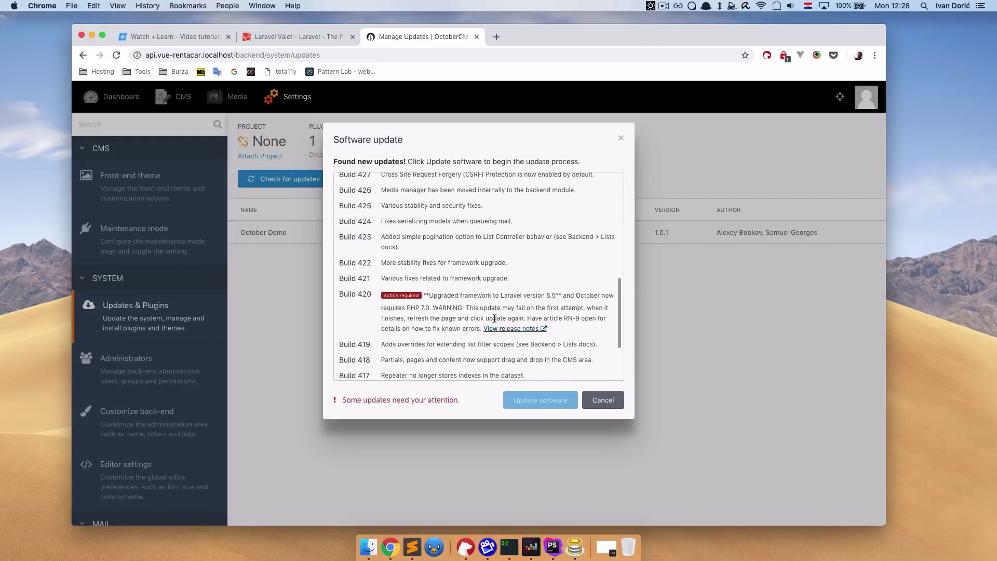
scroll(480, 307, up, 10)
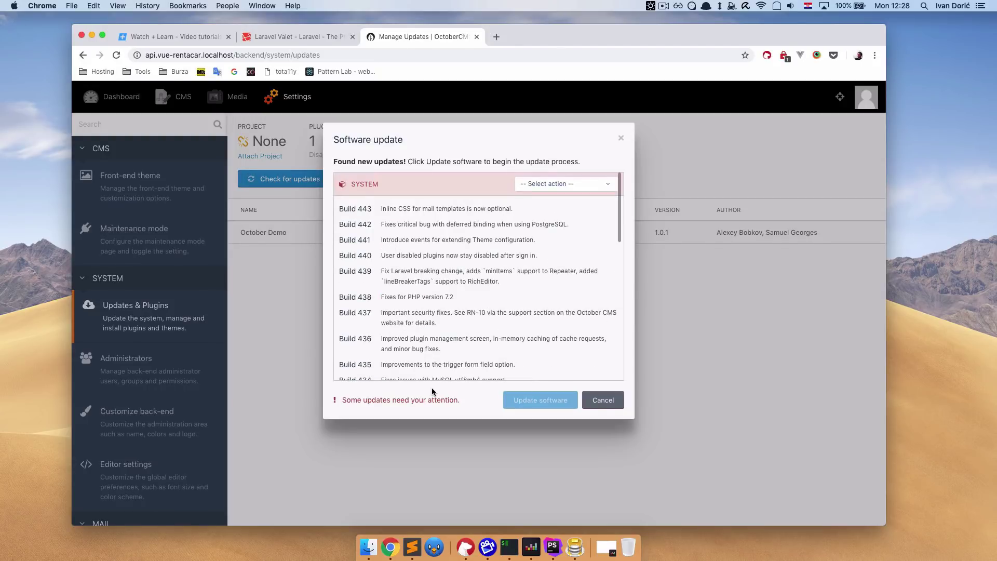
scroll(447, 343, down, 10)
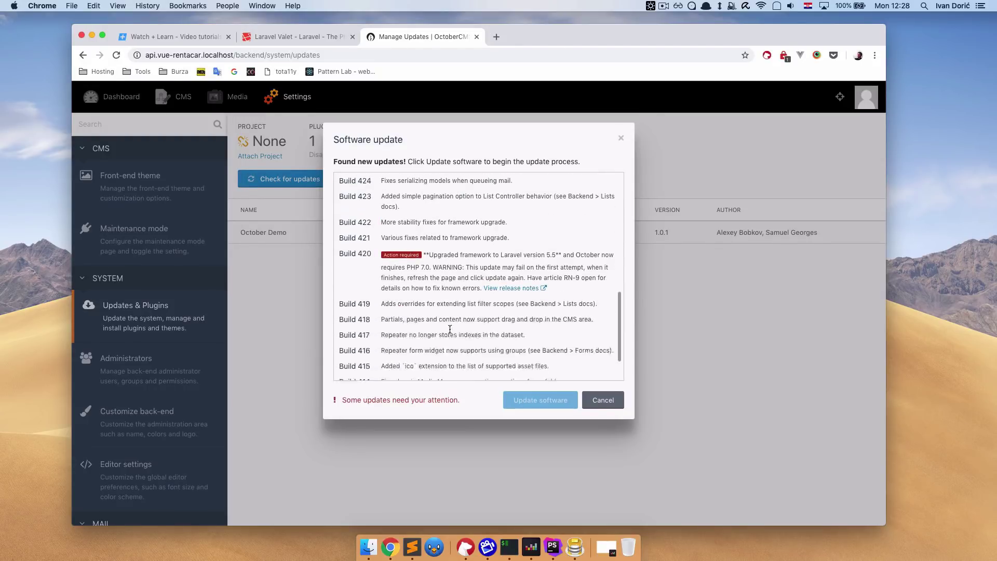
scroll(449, 329, down, 2)
drag(406, 254, 467, 258)
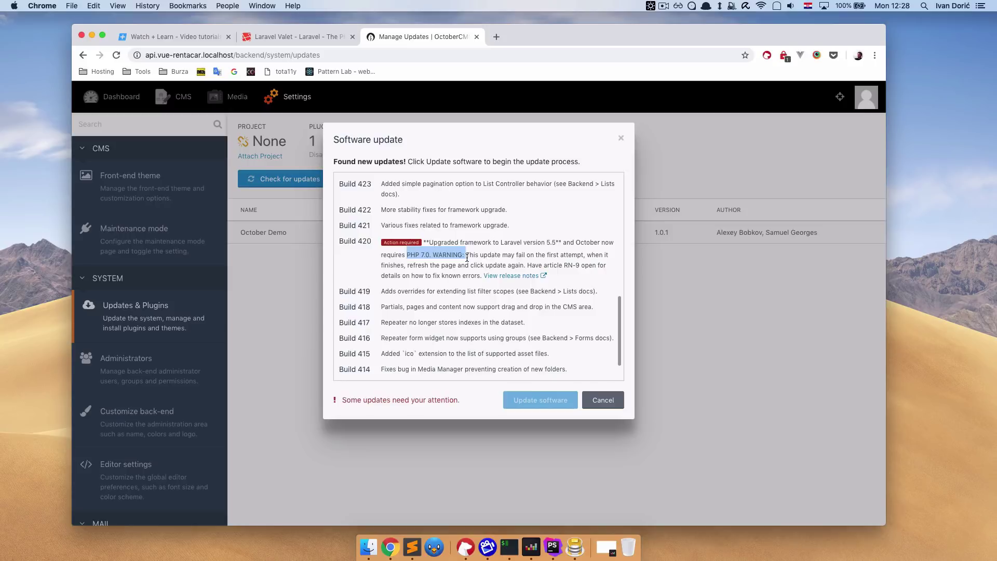
click(477, 258)
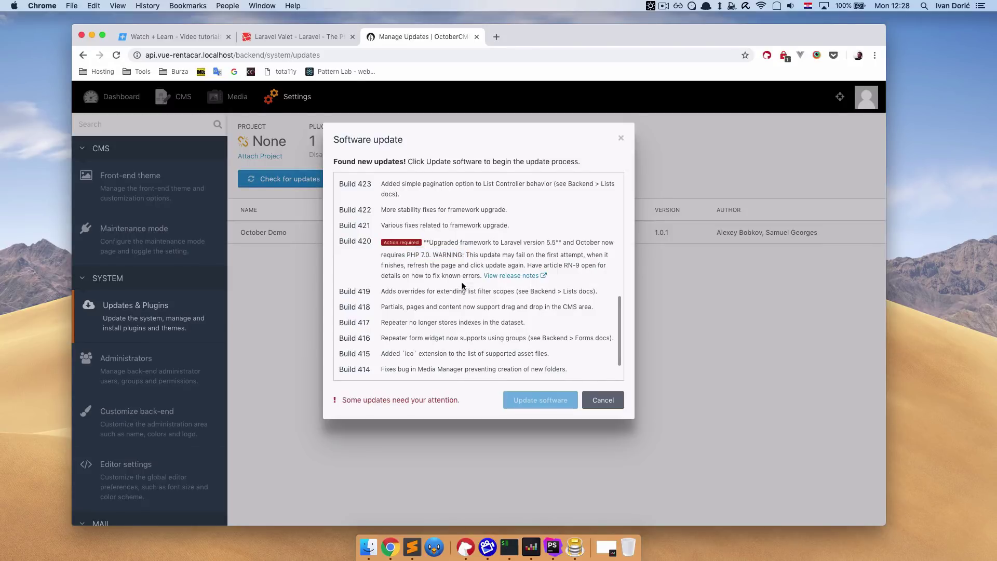
Confirm the SYSTEM update and run the software update to reach build 443.
scroll(462, 285, up, 5)
scroll(462, 286, down, 3)
scroll(462, 286, down, 2)
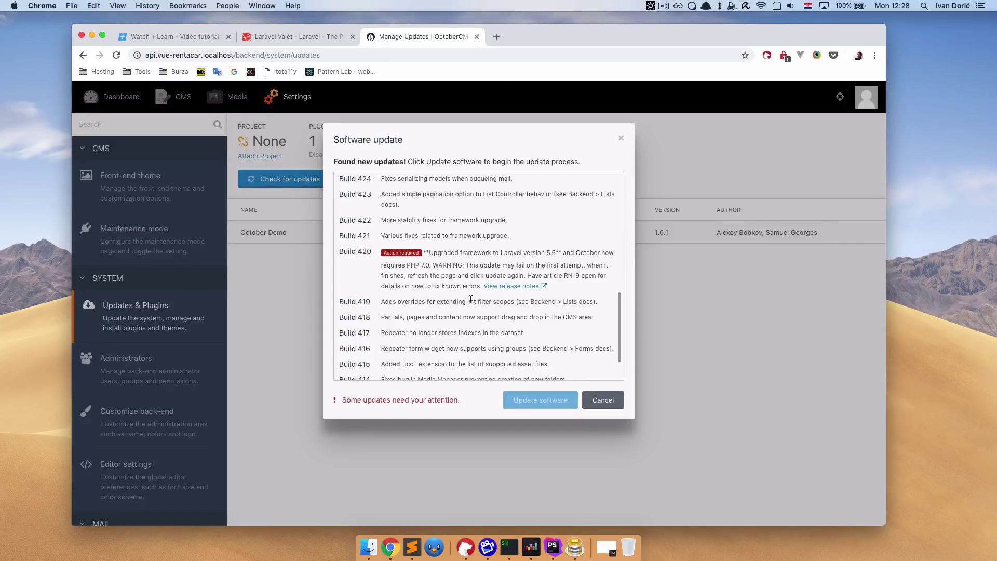
scroll(467, 293, up, 10)
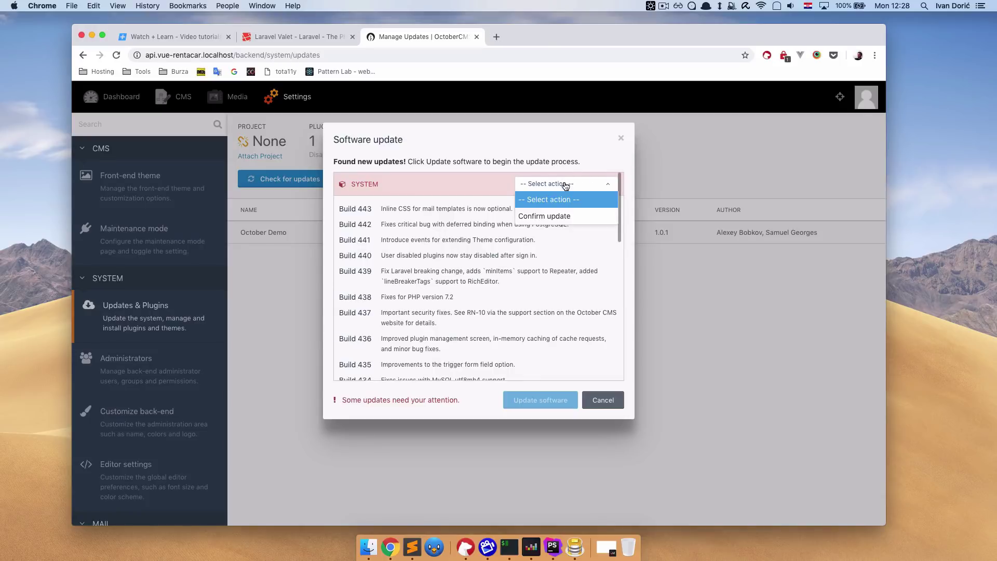
click(558, 216)
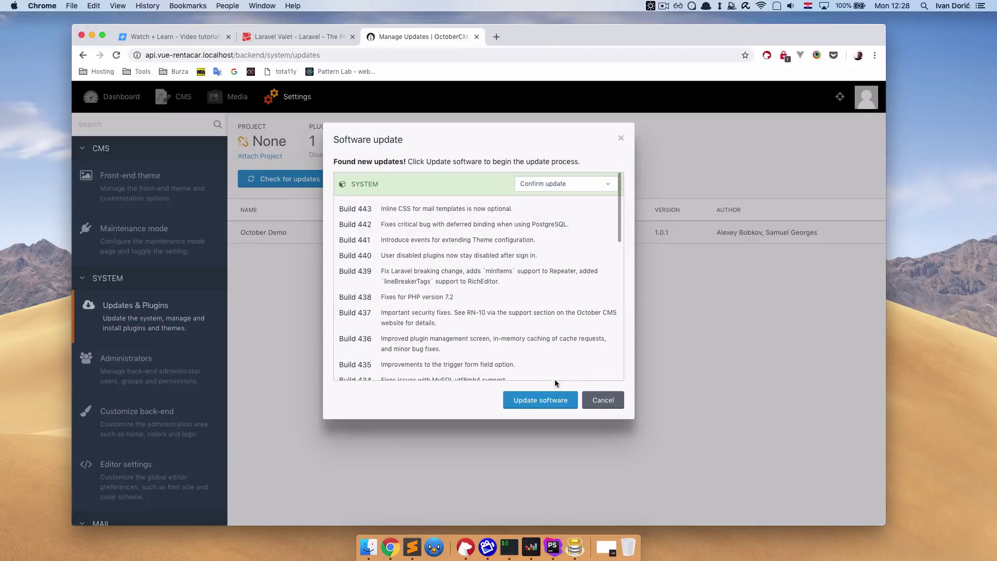
click(540, 402)
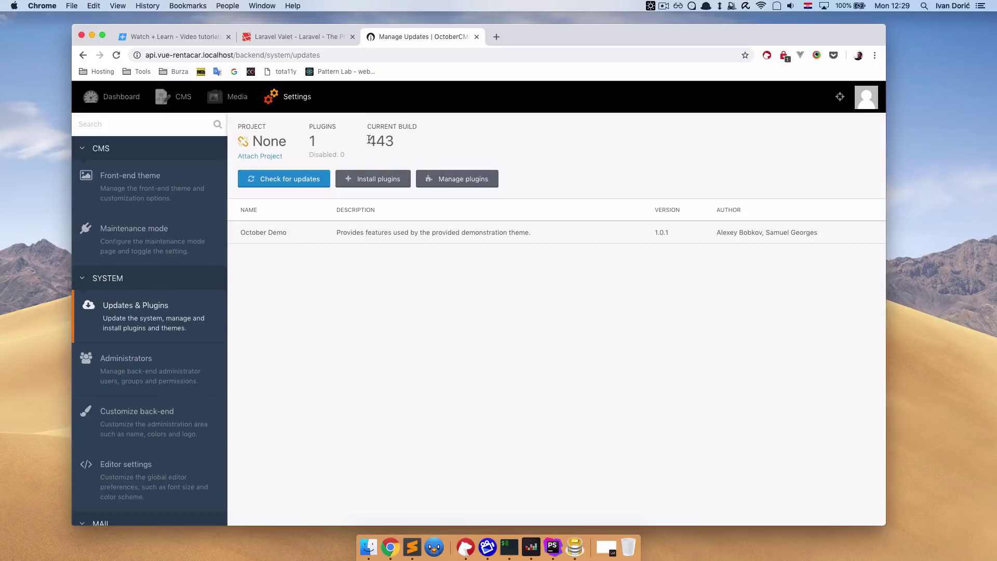
Install the Builder plugin from the marketplace search and open the Builder section.
drag(367, 139, 404, 142)
click(418, 143)
click(383, 179)
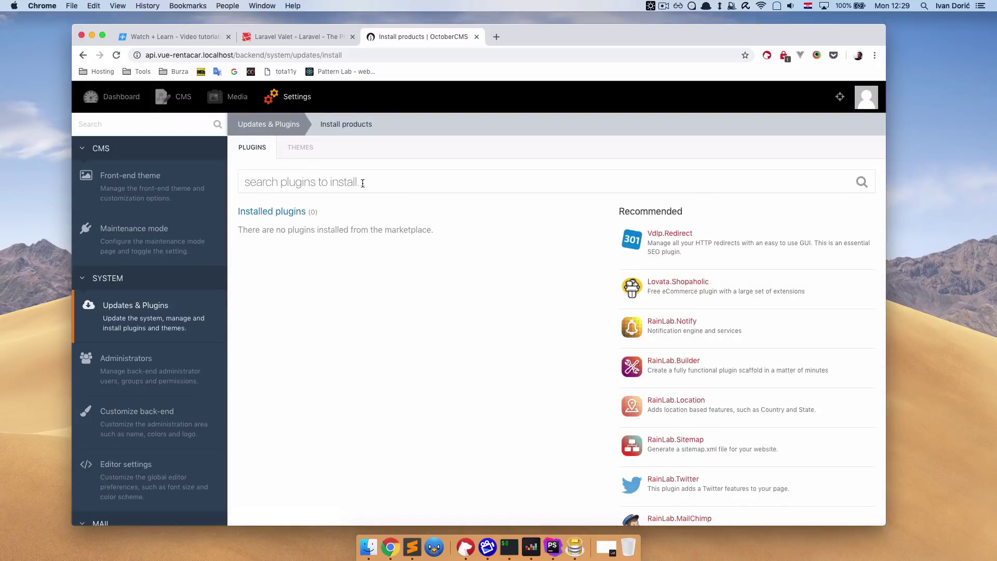
click(363, 183)
text(builder)
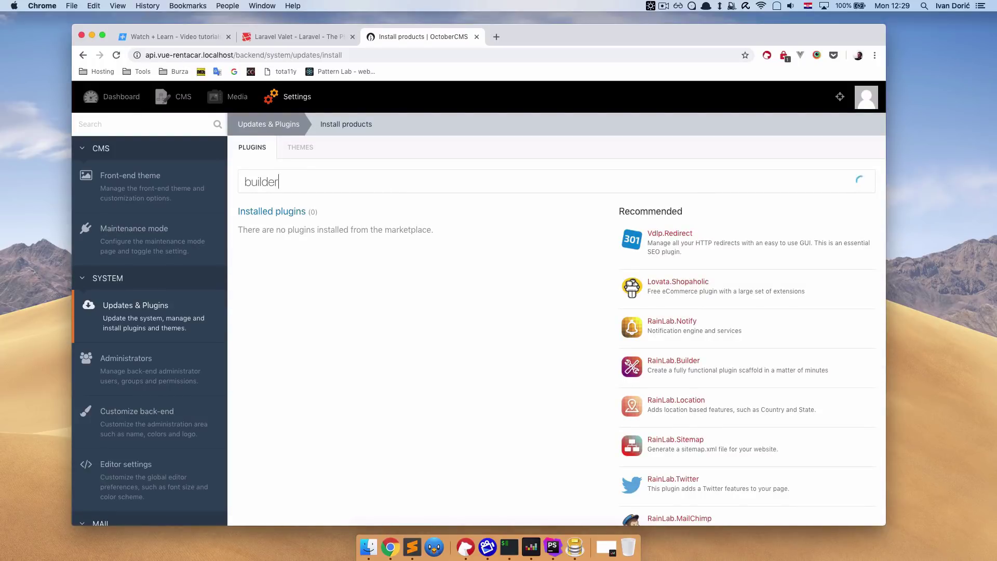
click(357, 212)
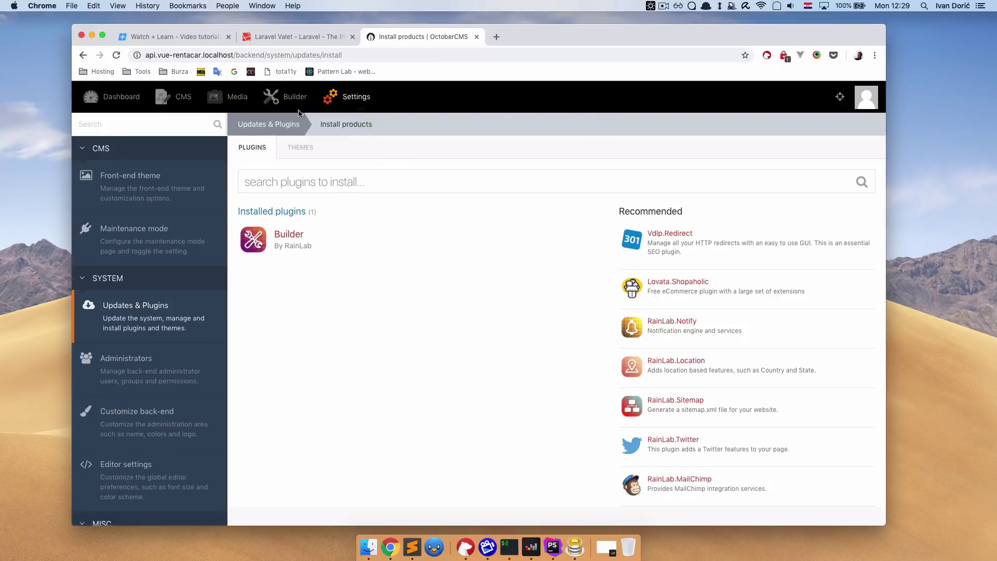
click(285, 97)
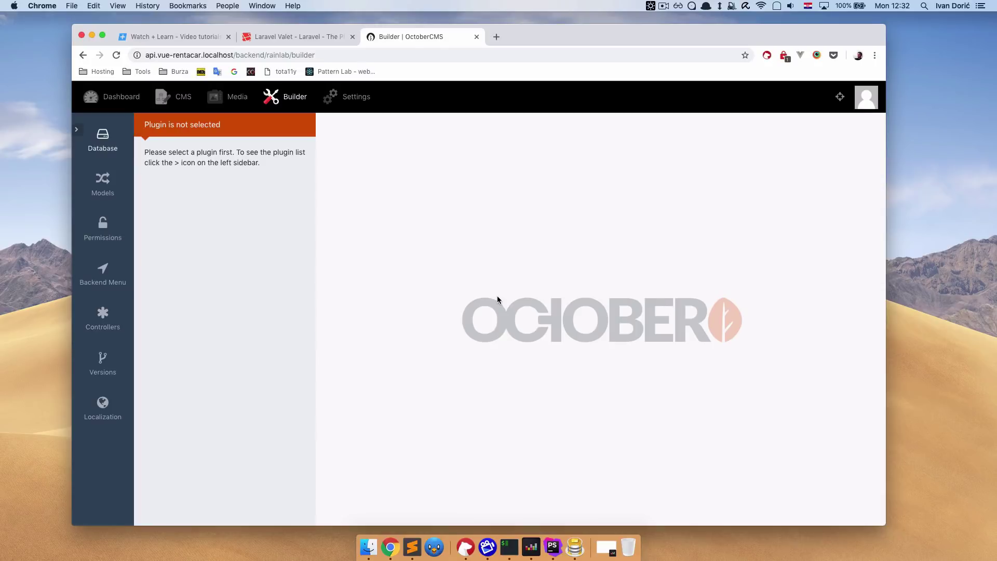
Create the VueRentACar plugin with author WatchLEarn and the car icon from Builder's plugin list.
click(77, 130)
click(79, 130)
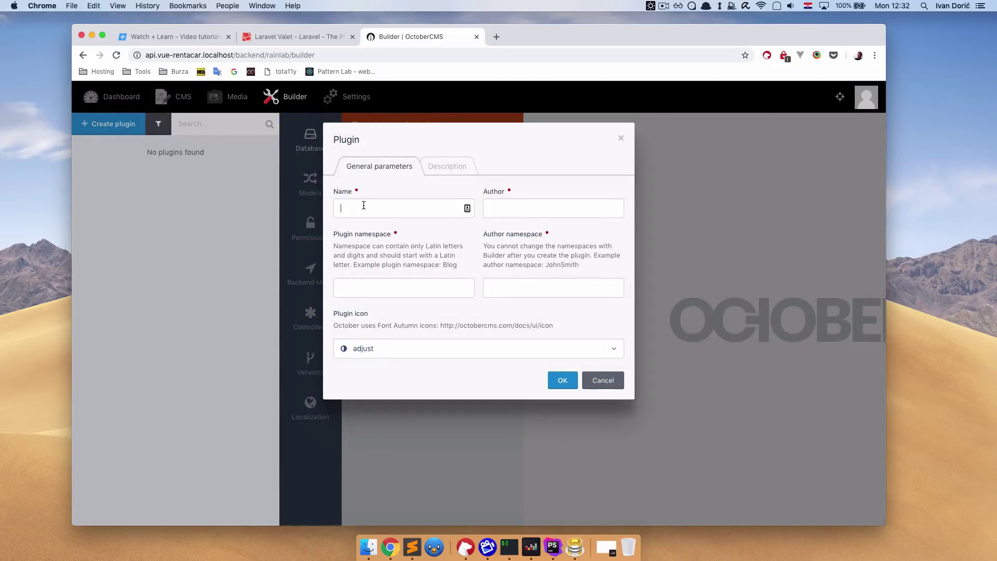
click(363, 207)
text(VueRentACar)
click(523, 208)
text(WatchLEarn)
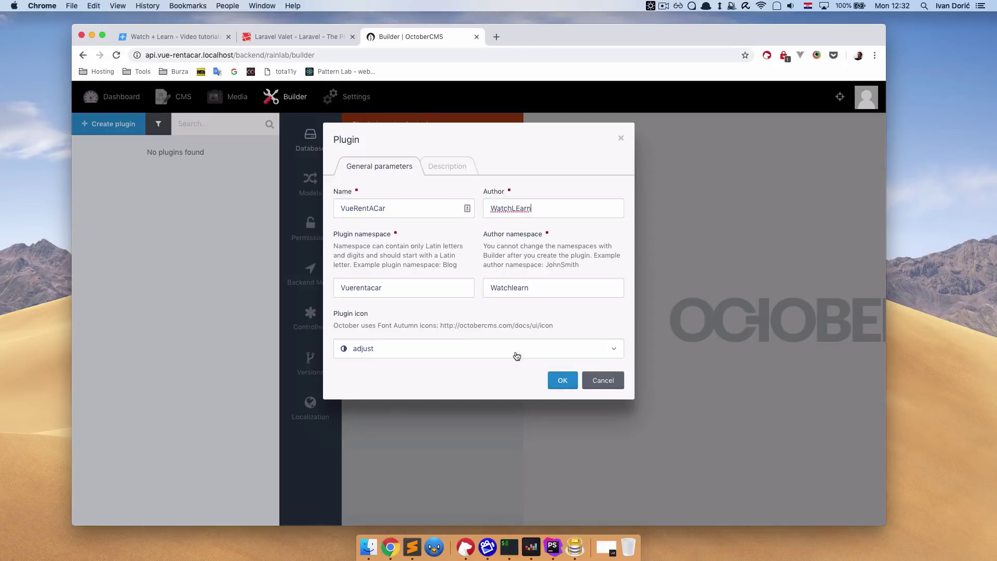
click(503, 349)
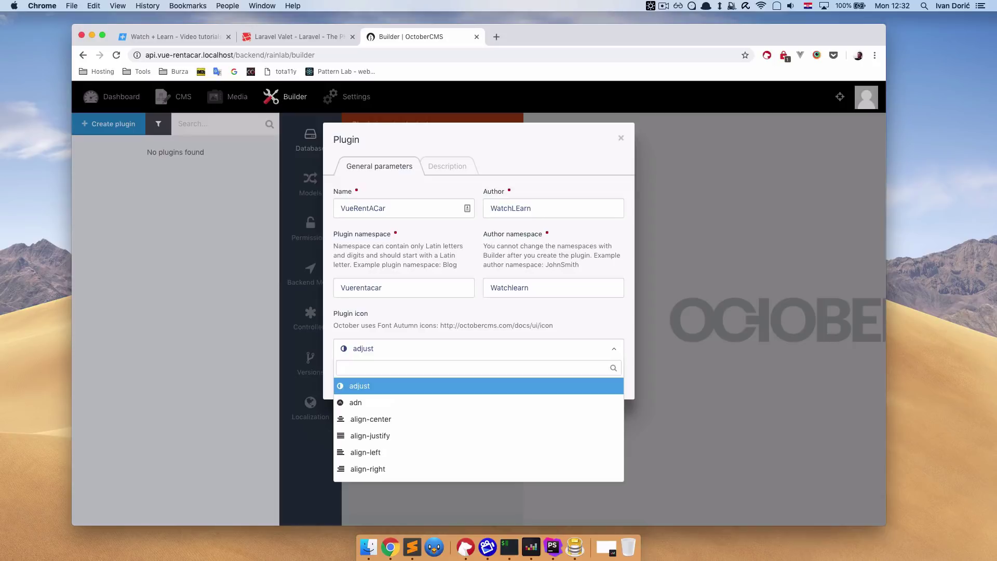
text(car)
click(445, 386)
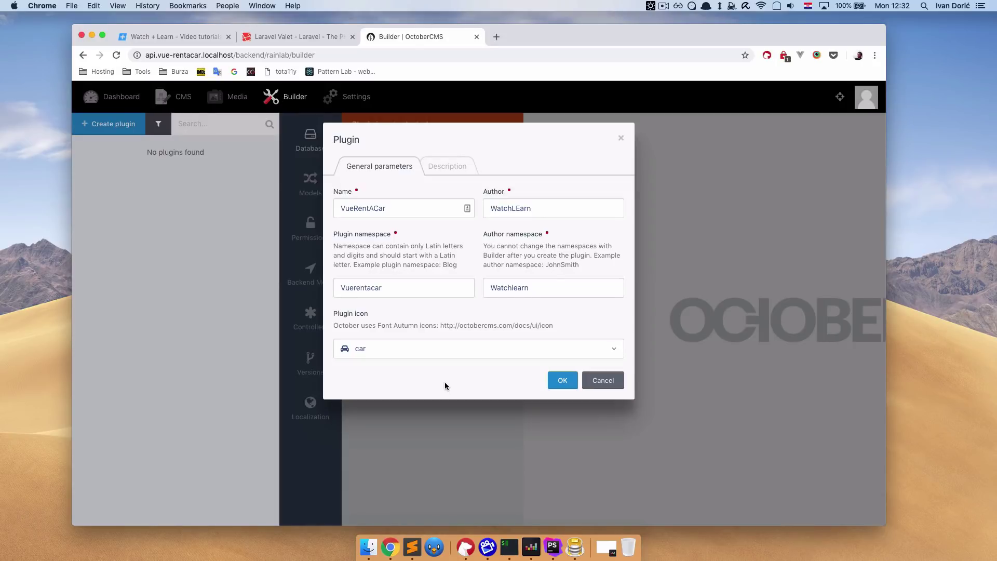
click(562, 382)
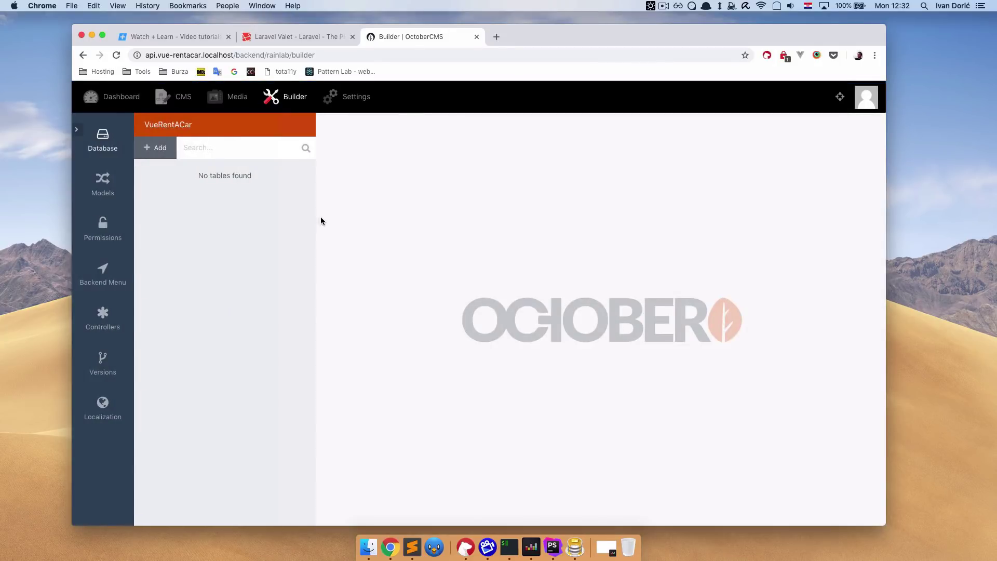
Add the watchlearn_vuerentacar_vehicles table with an auto-increment Integer primary key id.
click(157, 149)
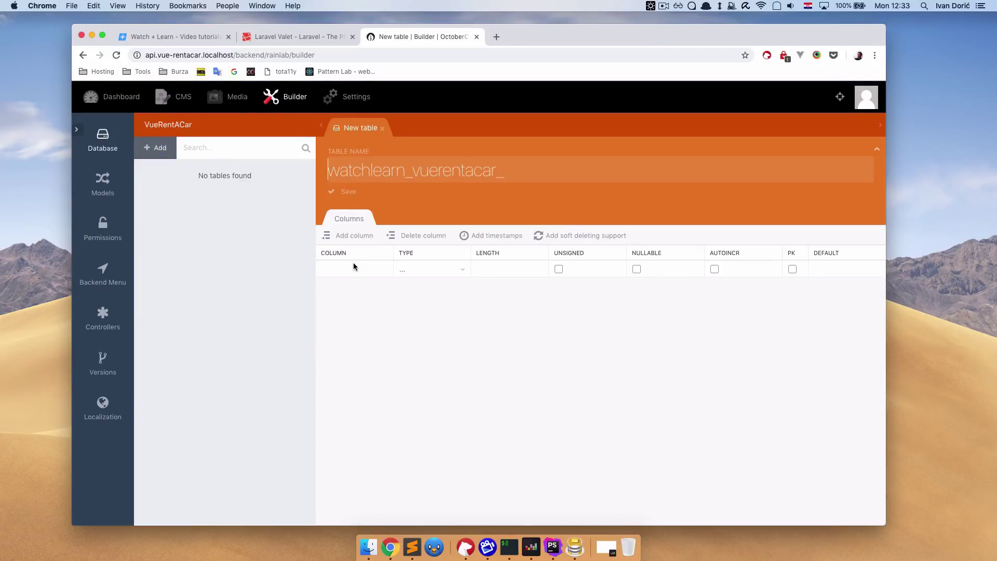
click(515, 171)
text(vehicles)
click(359, 268)
text(id)
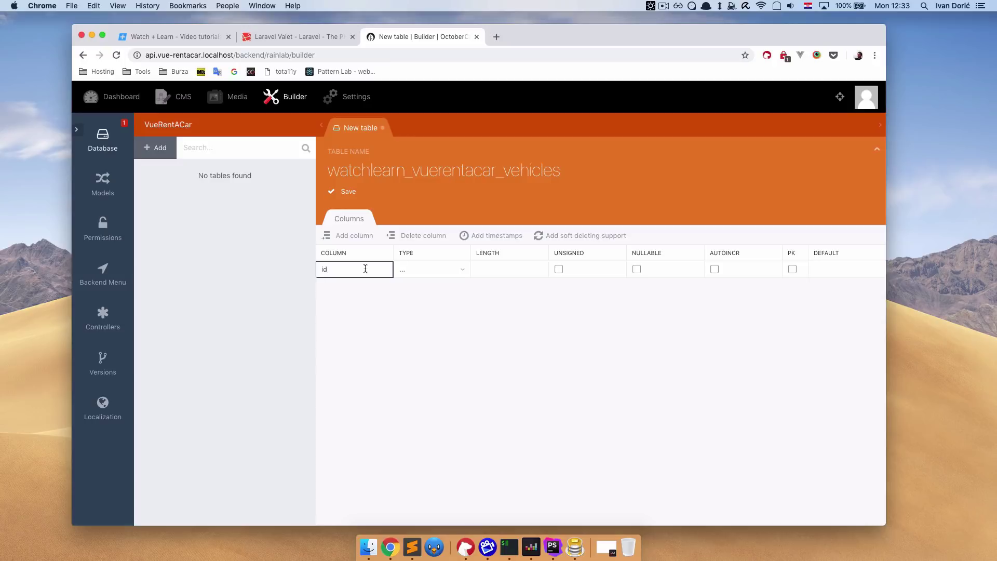
click(454, 275)
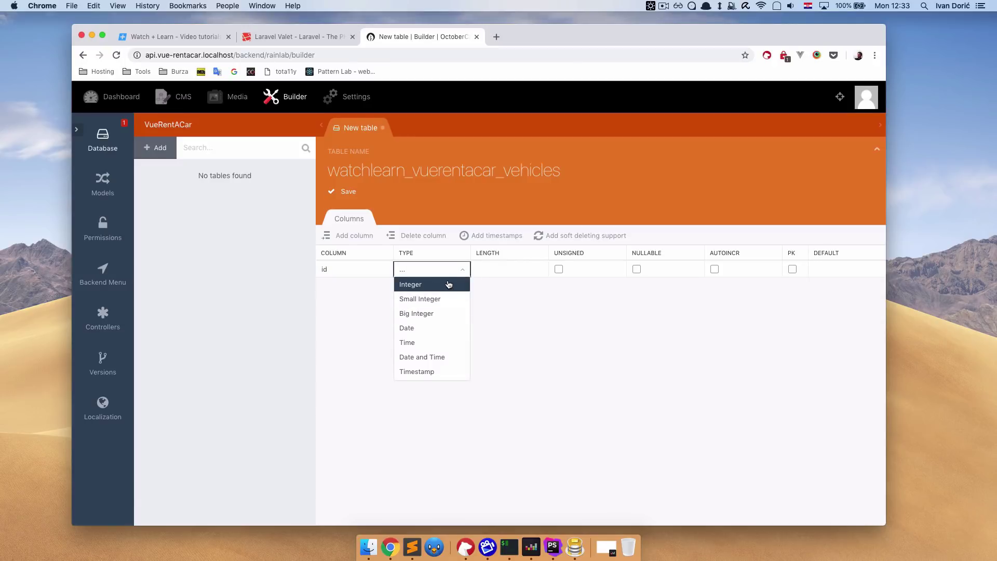
scroll(444, 345, down, 5)
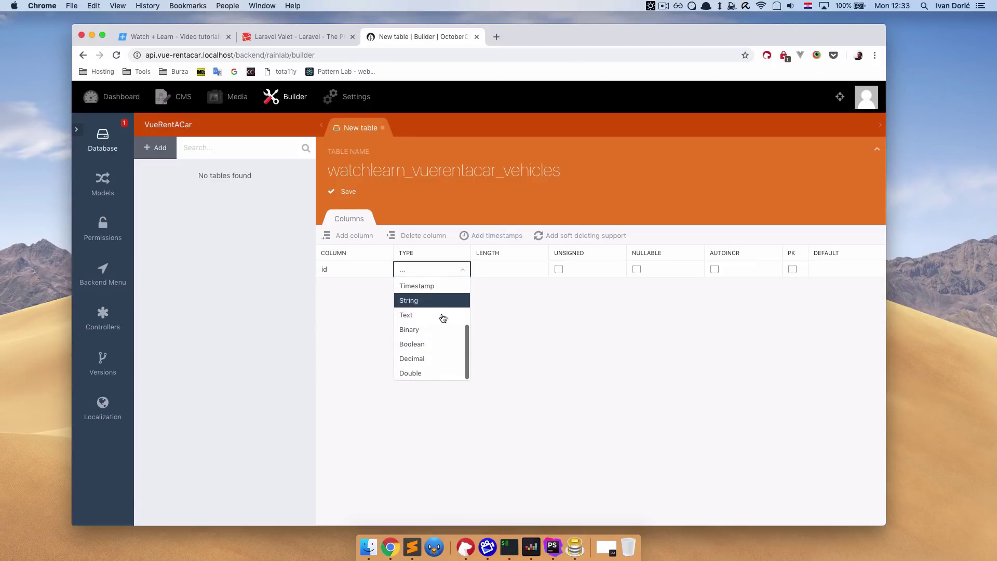
scroll(443, 318, up, 5)
click(434, 286)
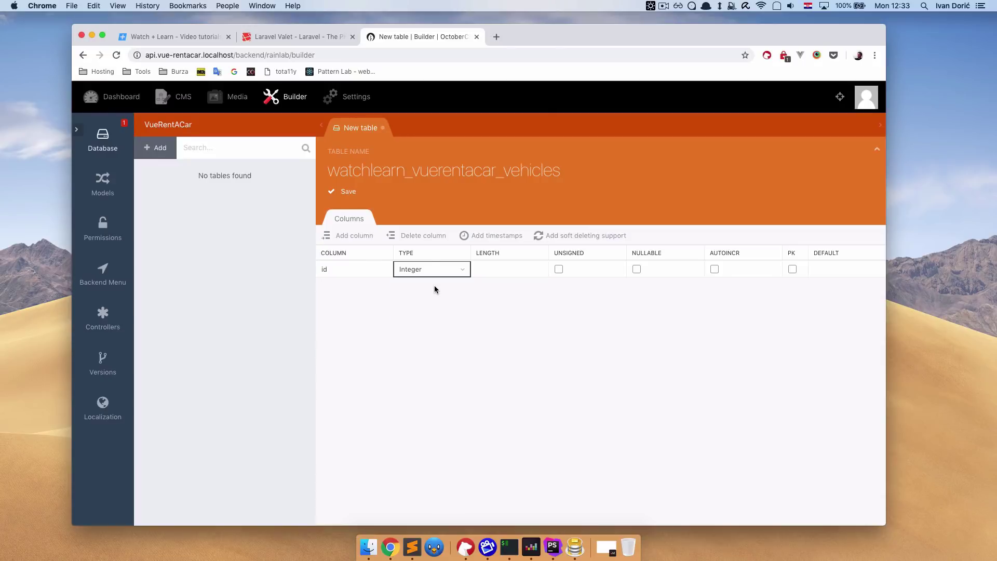
click(714, 268)
click(792, 269)
click(356, 271)
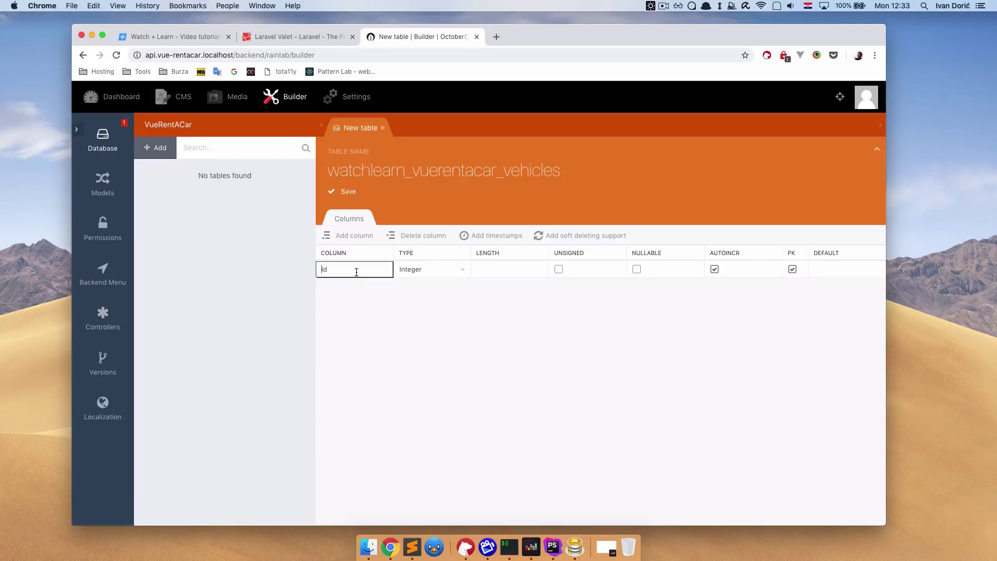
key(Right)
Add nullable String columns title and slug to the table.
click(355, 236)
text(title)
click(448, 289)
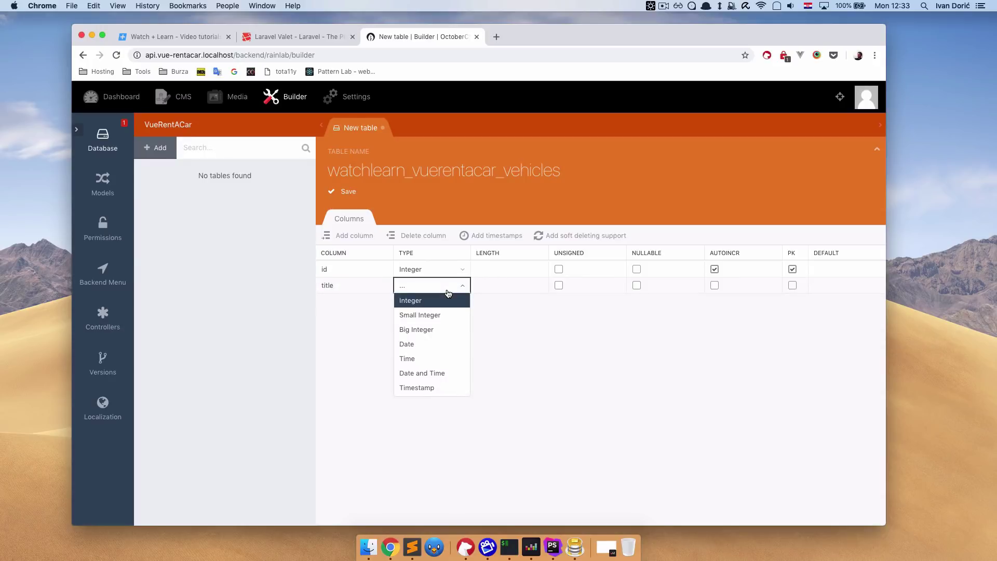
scroll(439, 353, down, 3)
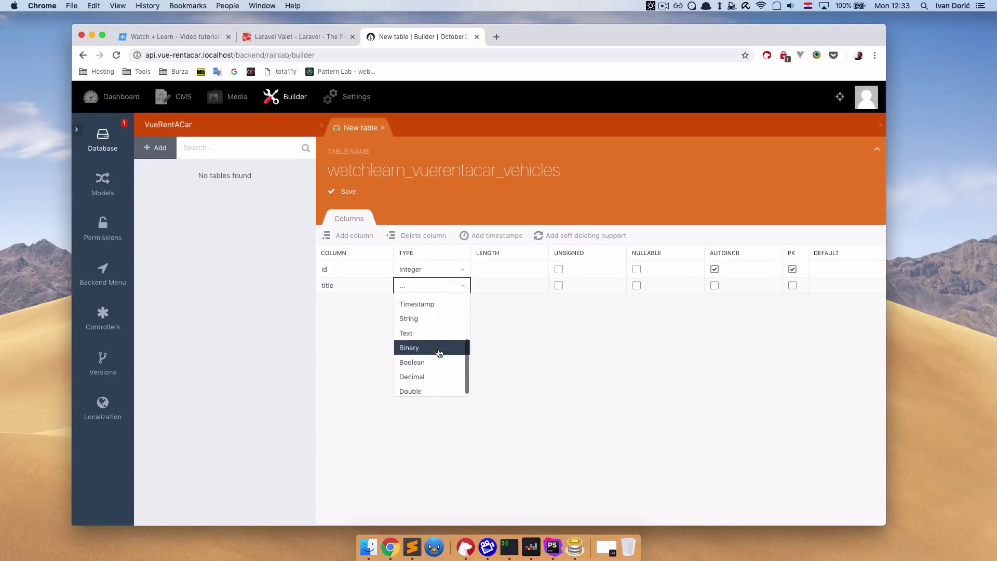
click(434, 320)
click(637, 286)
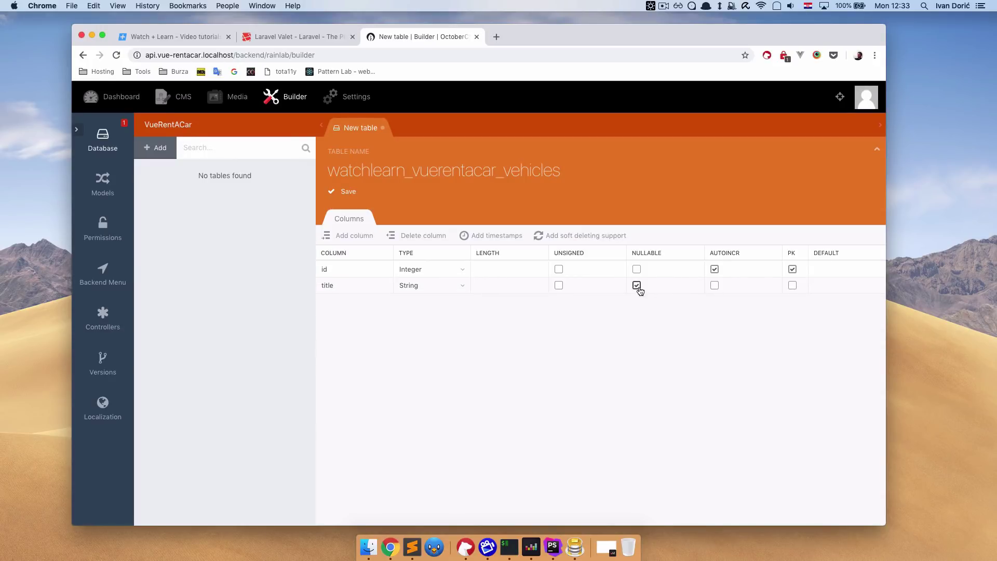
click(365, 283)
click(354, 235)
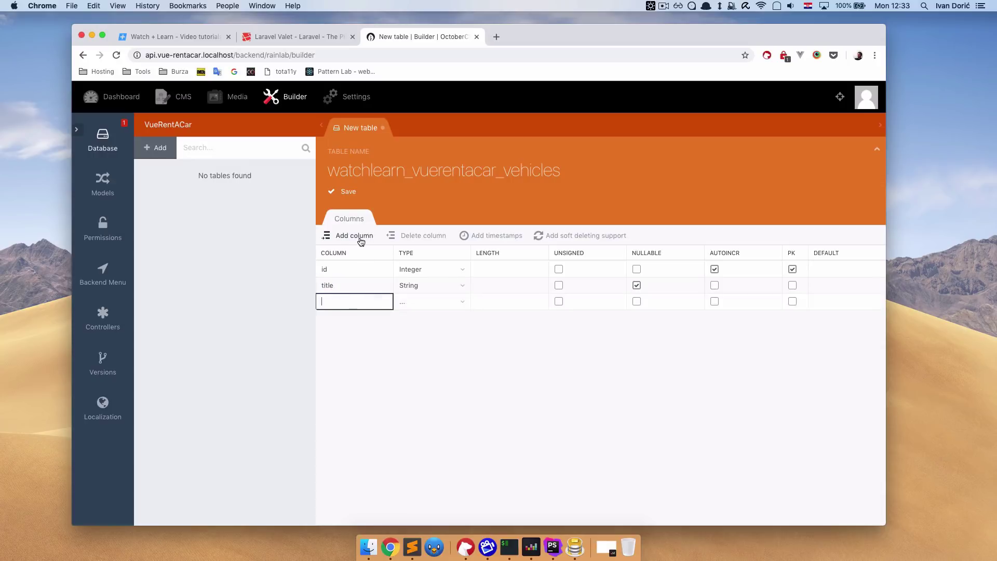
text(slug)
click(426, 302)
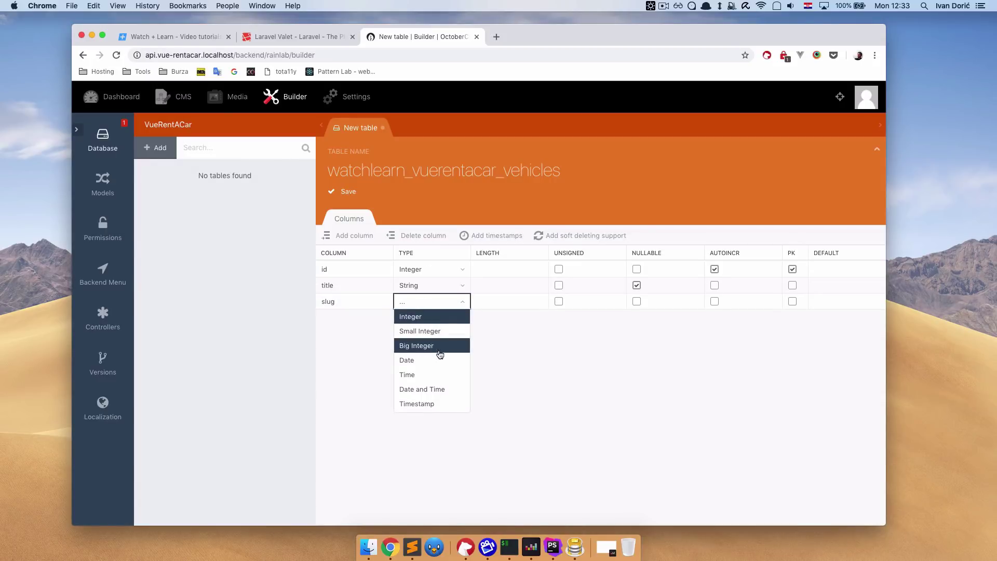
scroll(439, 359, down, 3)
click(439, 333)
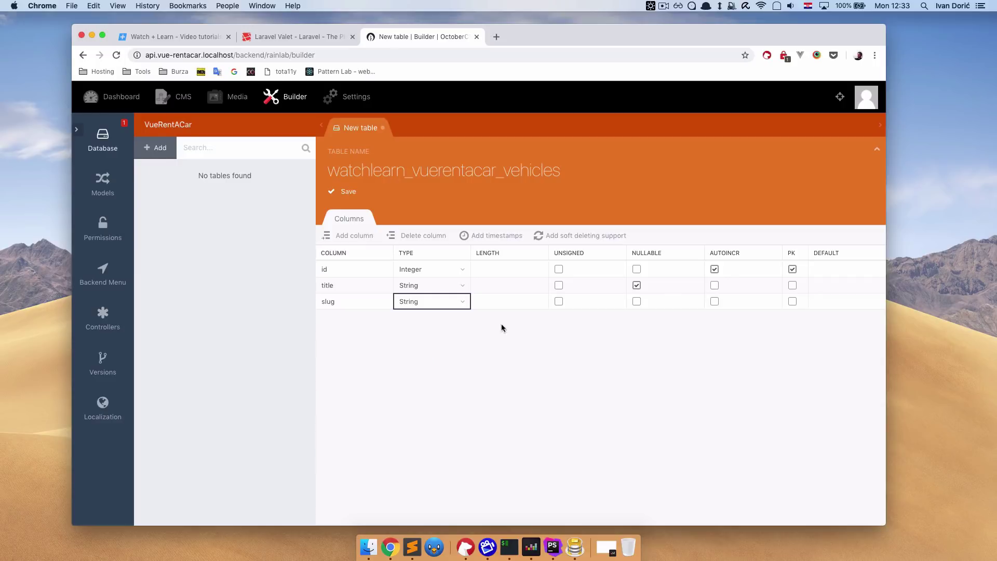
click(636, 302)
click(344, 297)
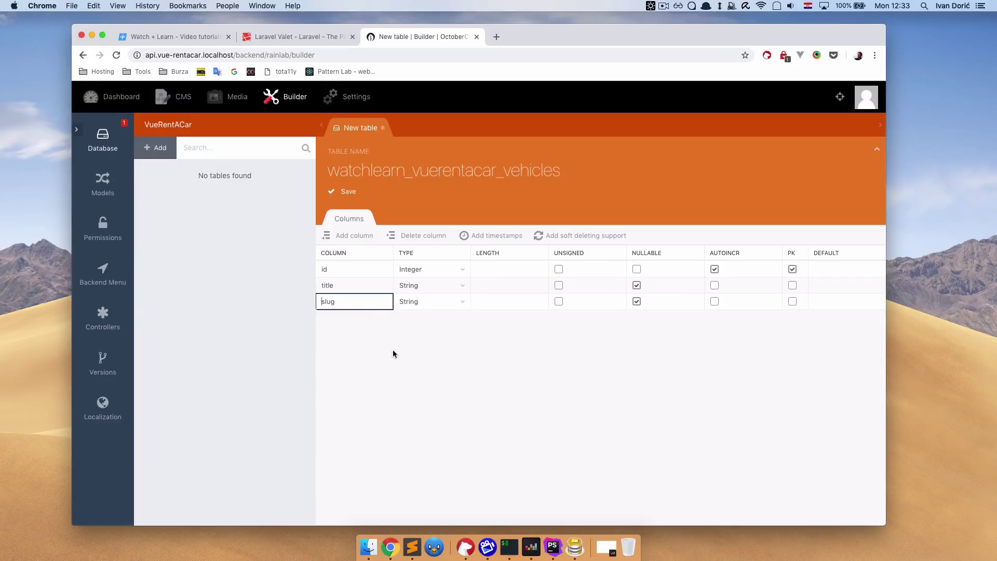
Add a nullable Text description column plus timestamps, then save the table.
click(346, 235)
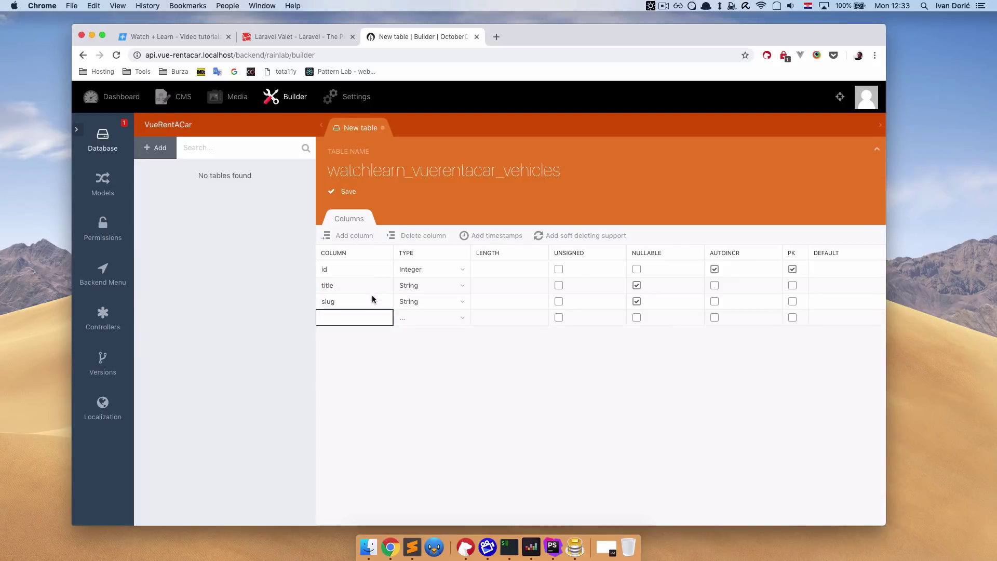
text(description)
click(442, 318)
scroll(441, 395, down, 5)
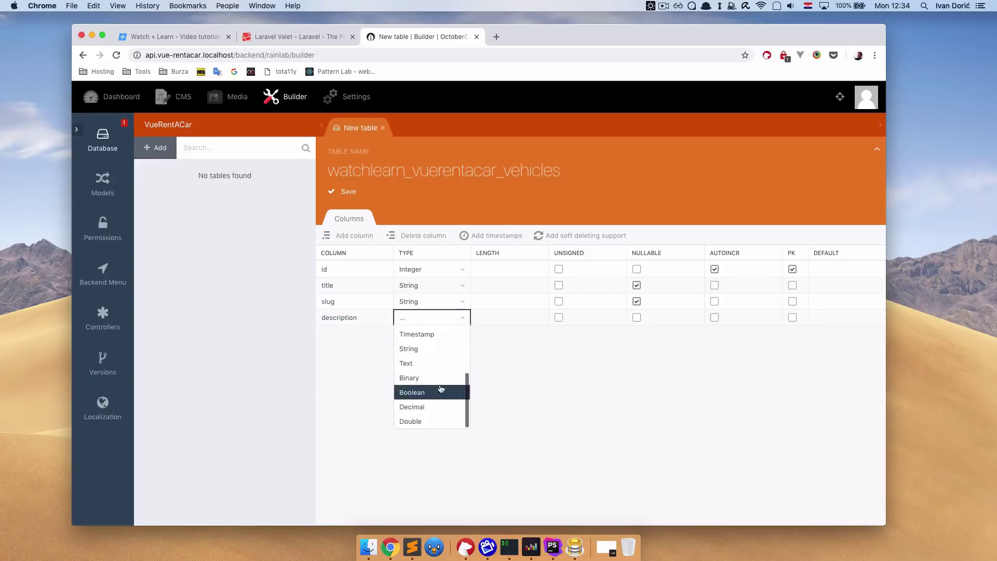
click(435, 361)
click(637, 317)
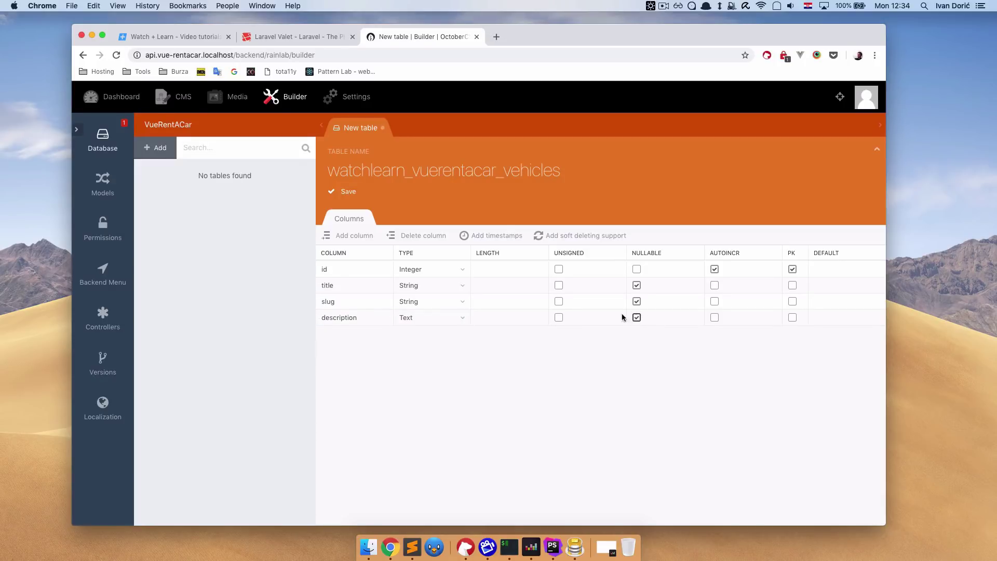
click(370, 316)
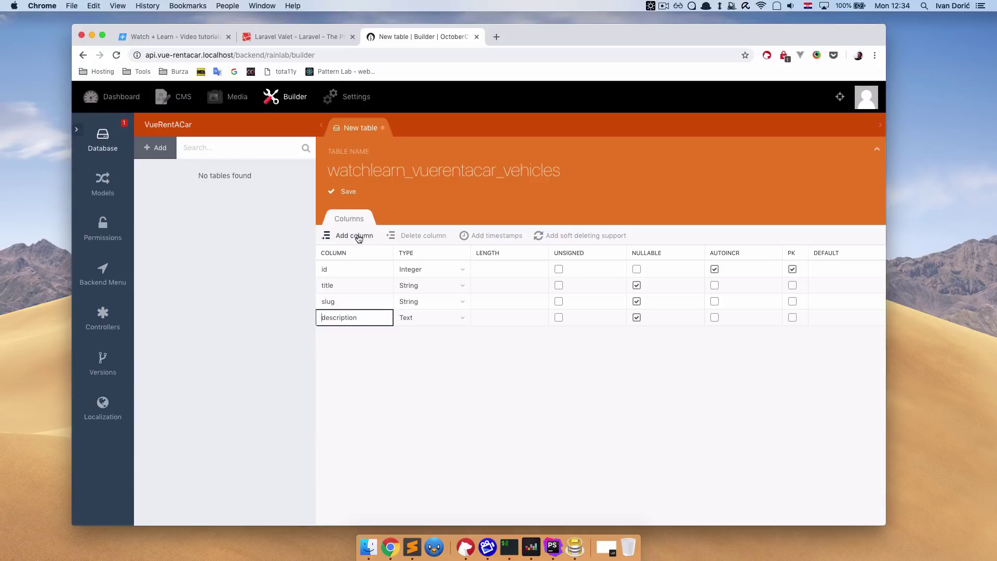
click(504, 238)
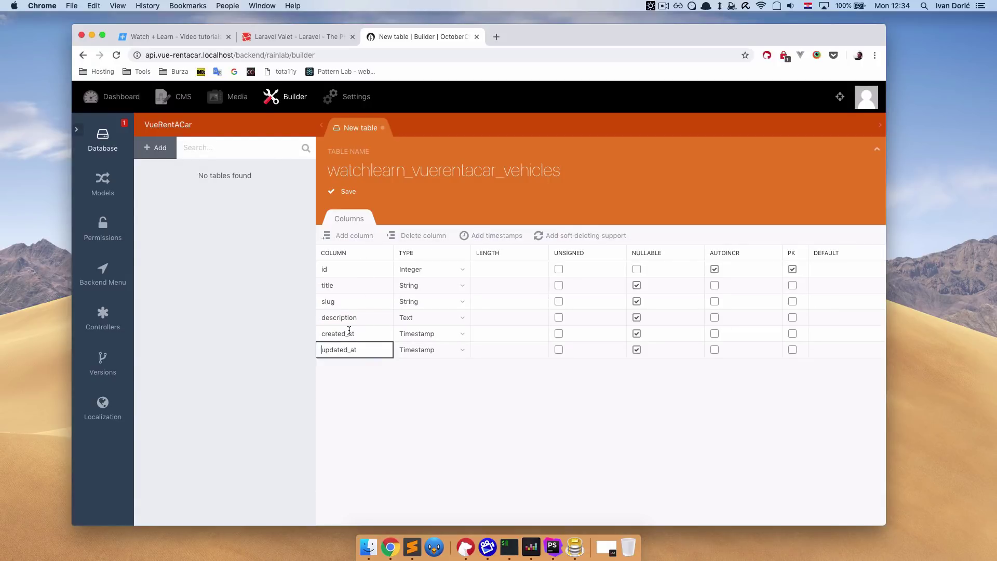
click(349, 192)
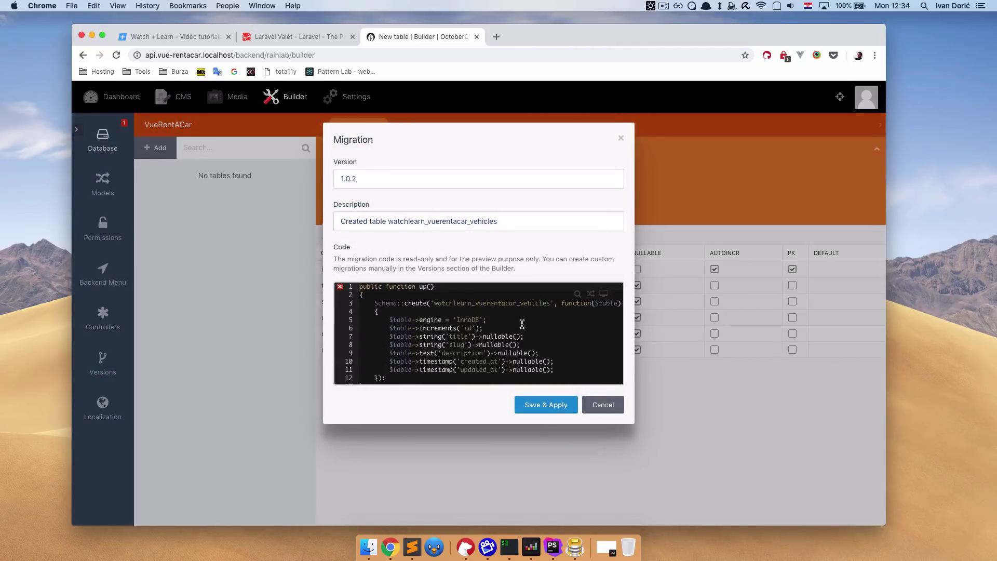
Apply the 1.0.2 migration and create a Vehicle model with timestamp support.
click(553, 404)
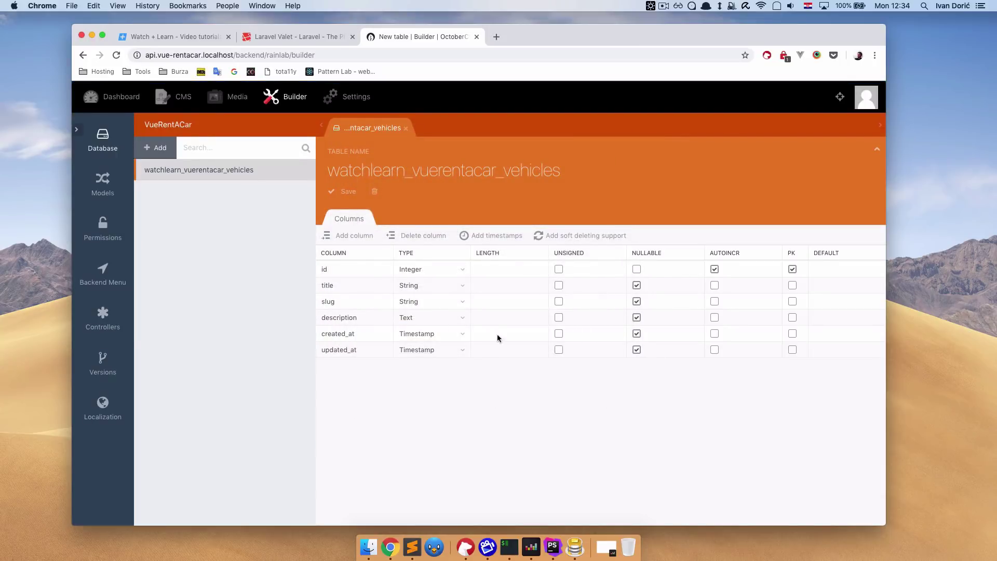
click(103, 183)
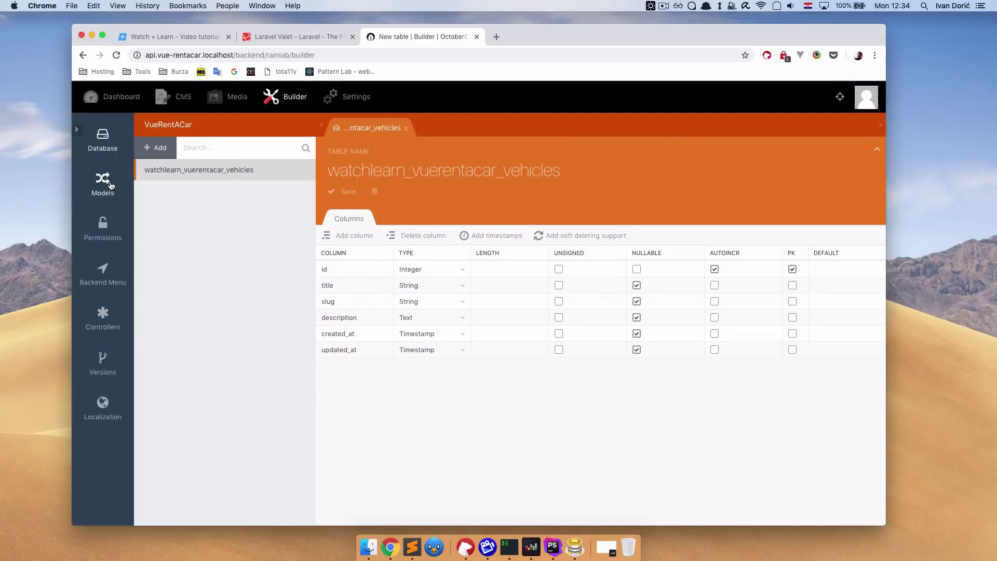
click(158, 150)
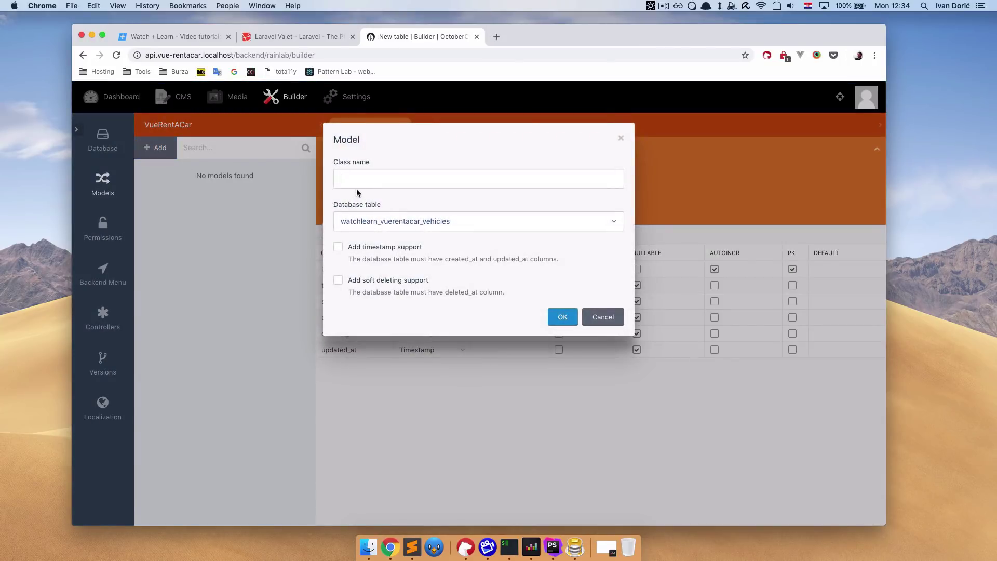
text(Vehicle)
drag(347, 178, 339, 178)
click(338, 249)
click(563, 317)
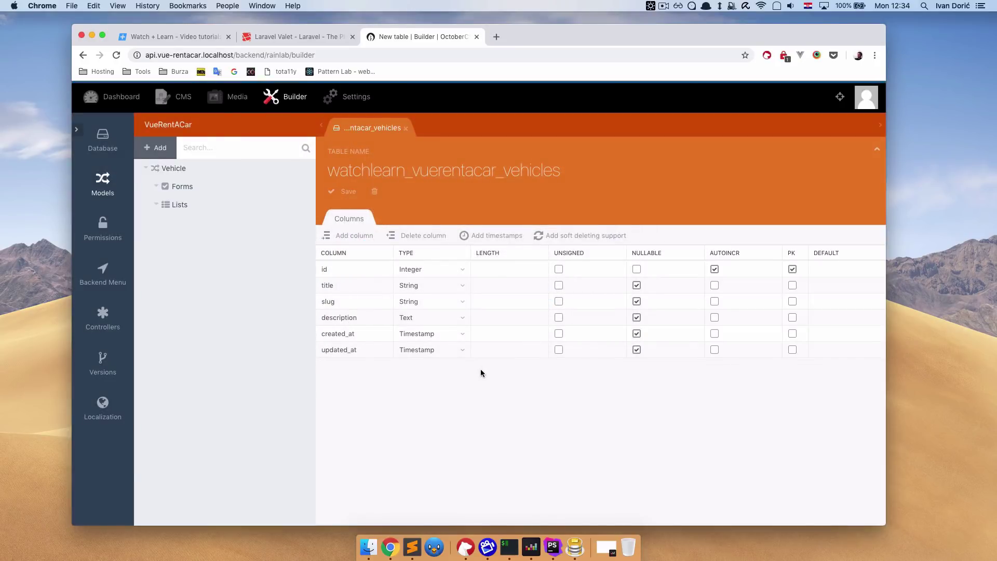
Start a new Vehicle form with a text field named title, labelled Title.
click(301, 186)
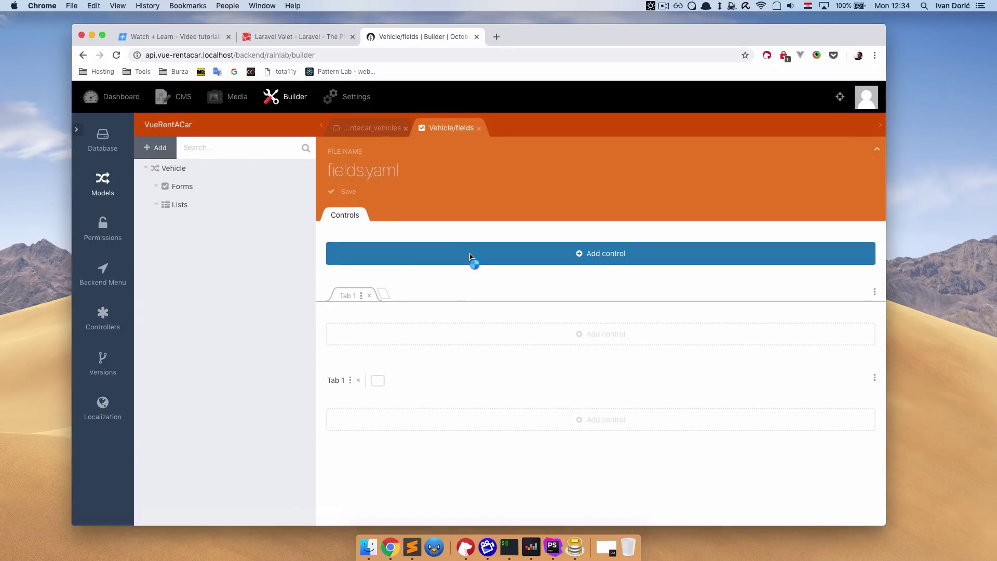
click(471, 257)
click(408, 338)
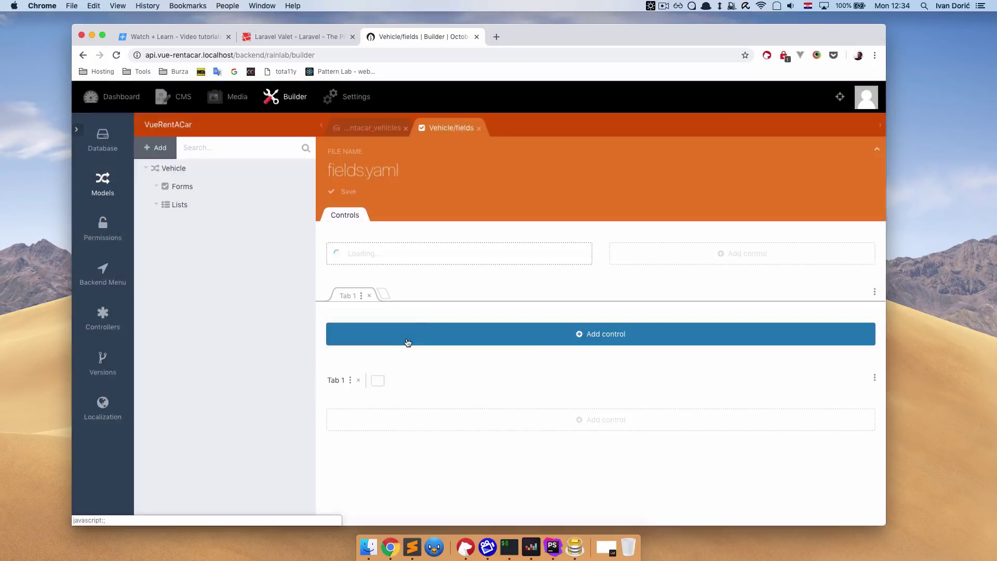
double_click(442, 322)
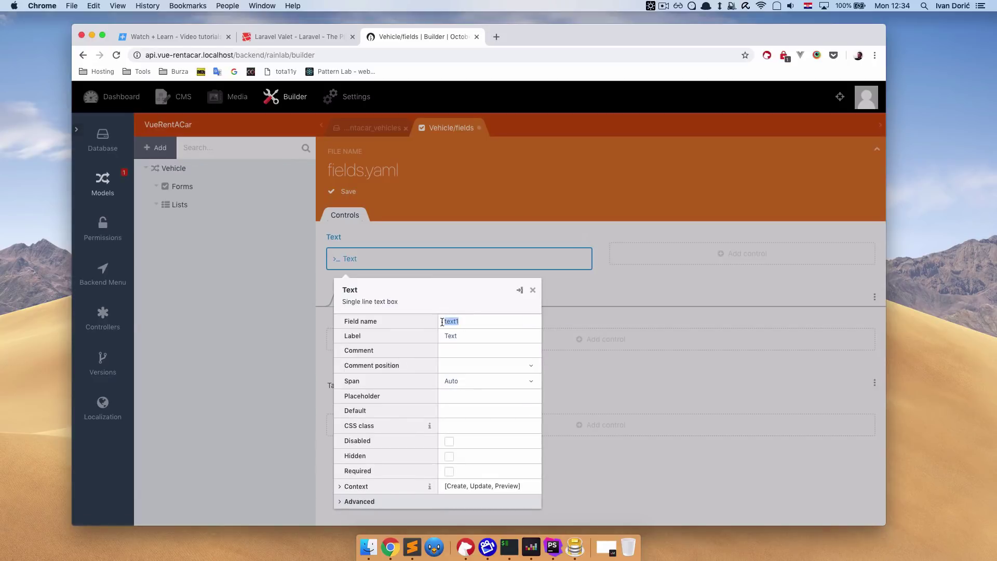
text(title)
double_click(454, 335)
text(Title)
Add a second text field beside it named slug, labelled Slug.
click(533, 290)
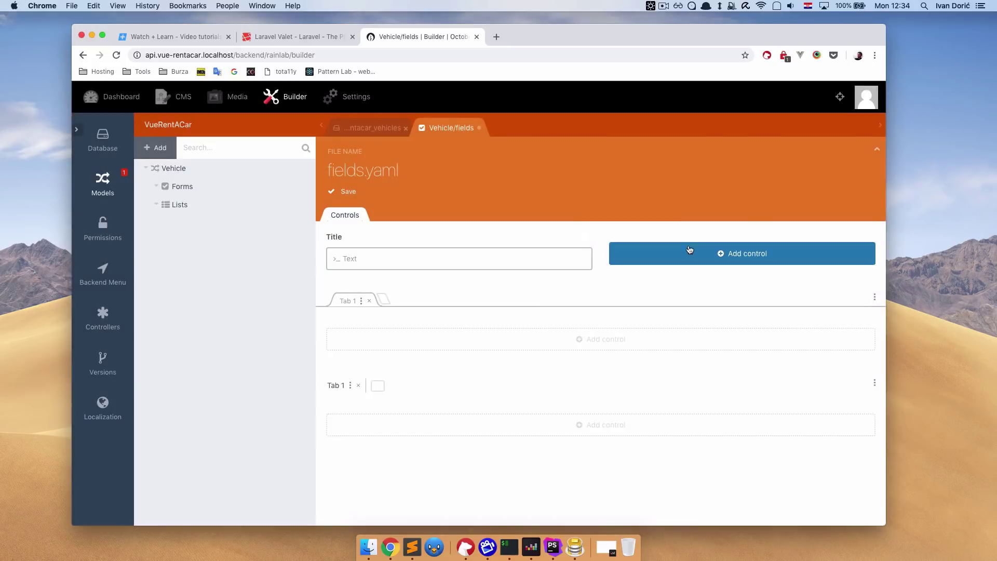
click(692, 251)
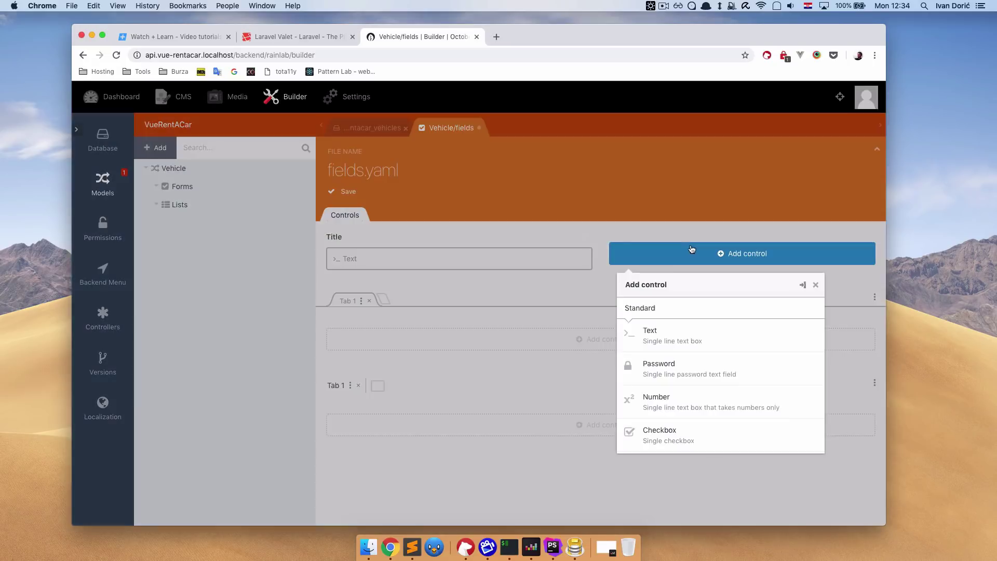
click(670, 340)
drag(750, 323, 718, 319)
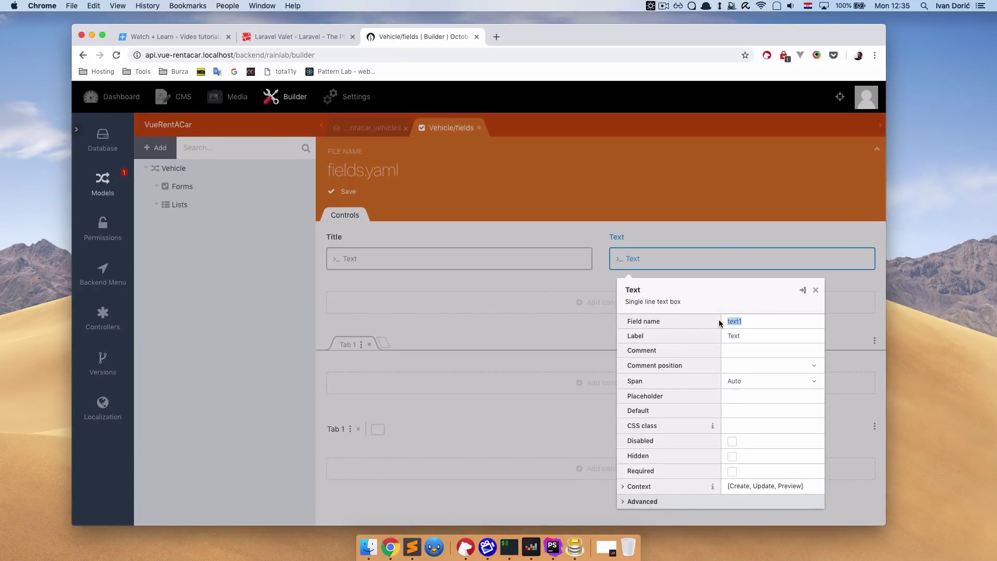
text(slug)
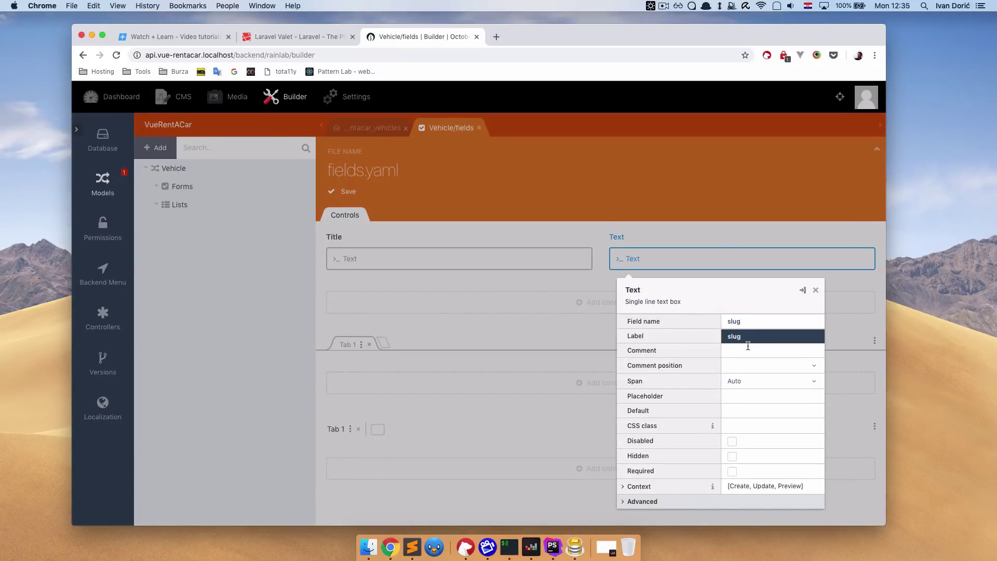
click(749, 345)
drag(747, 340, 719, 336)
text(Slug)
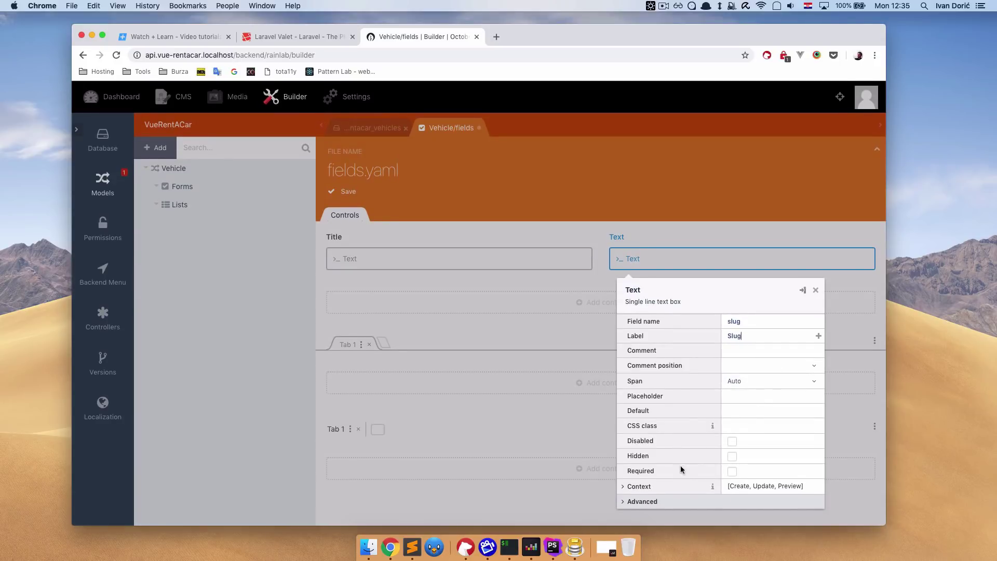
Set the Slug field's preset to generate a Slug from the title field.
click(648, 501)
scroll(691, 416, down, 3)
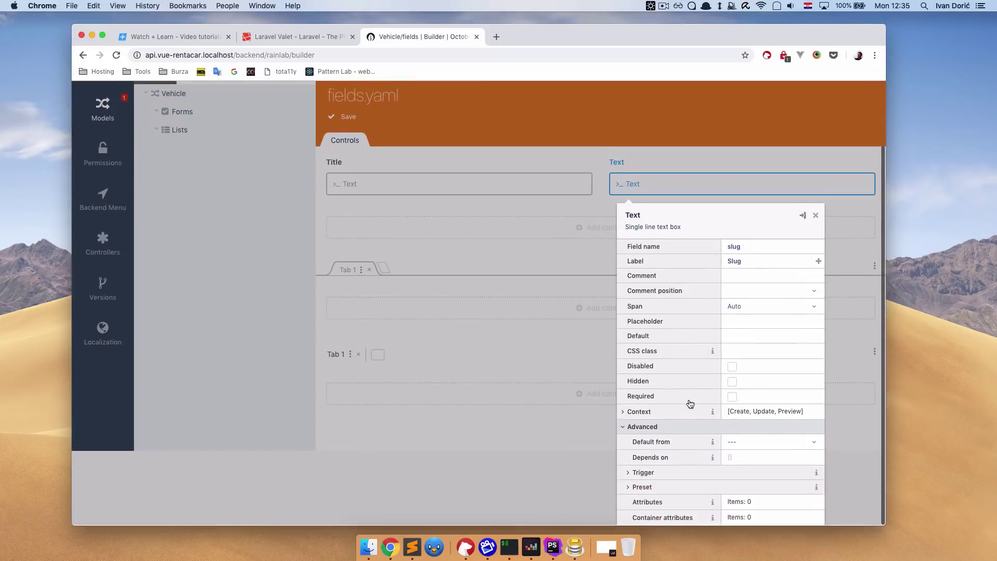
click(699, 489)
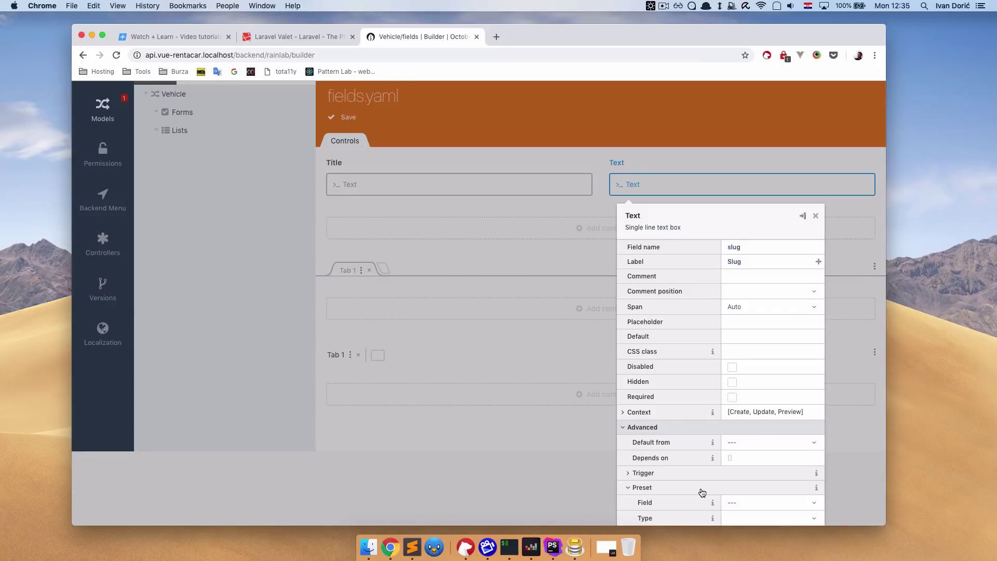
scroll(701, 493, down, 1)
click(757, 474)
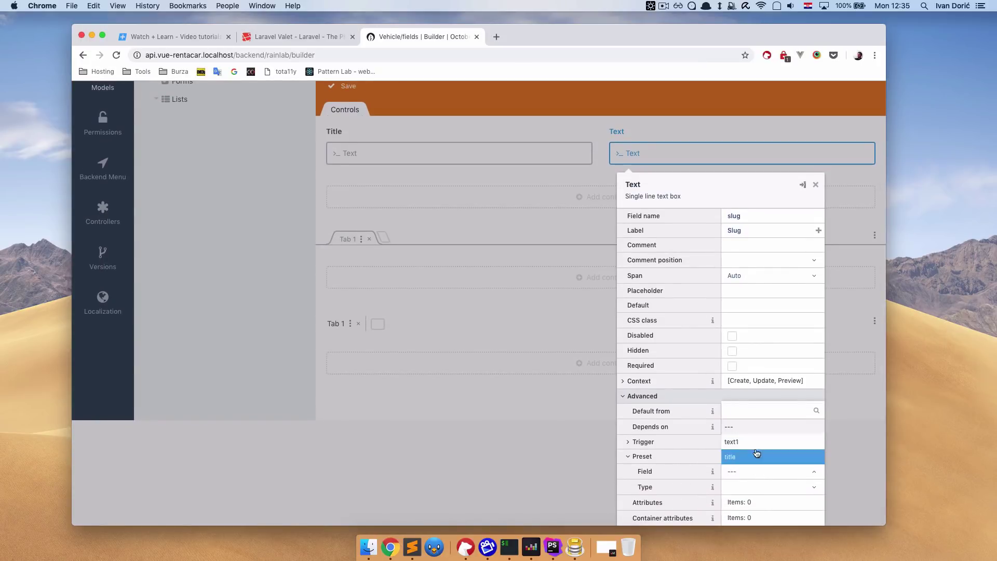
click(752, 459)
click(753, 488)
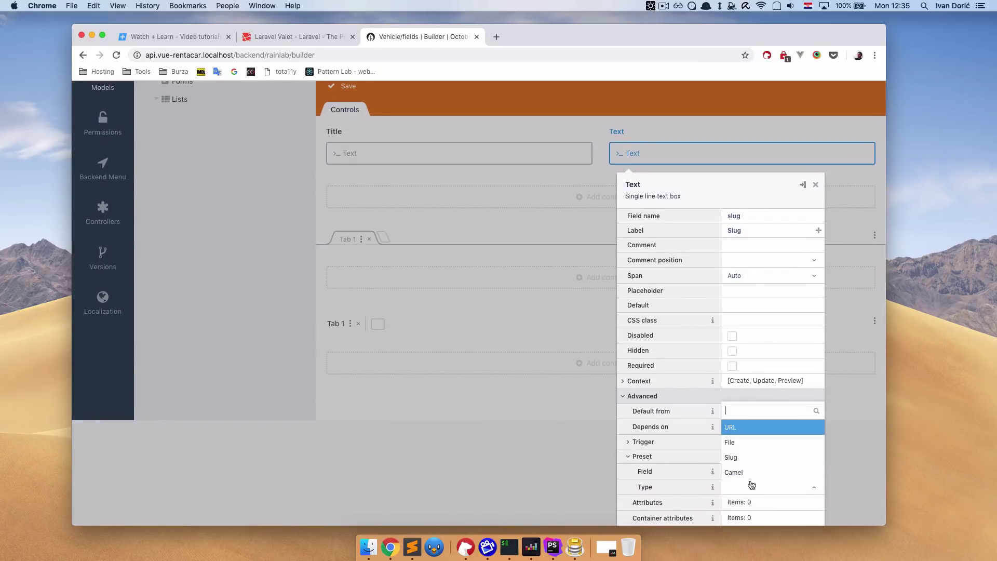
click(752, 459)
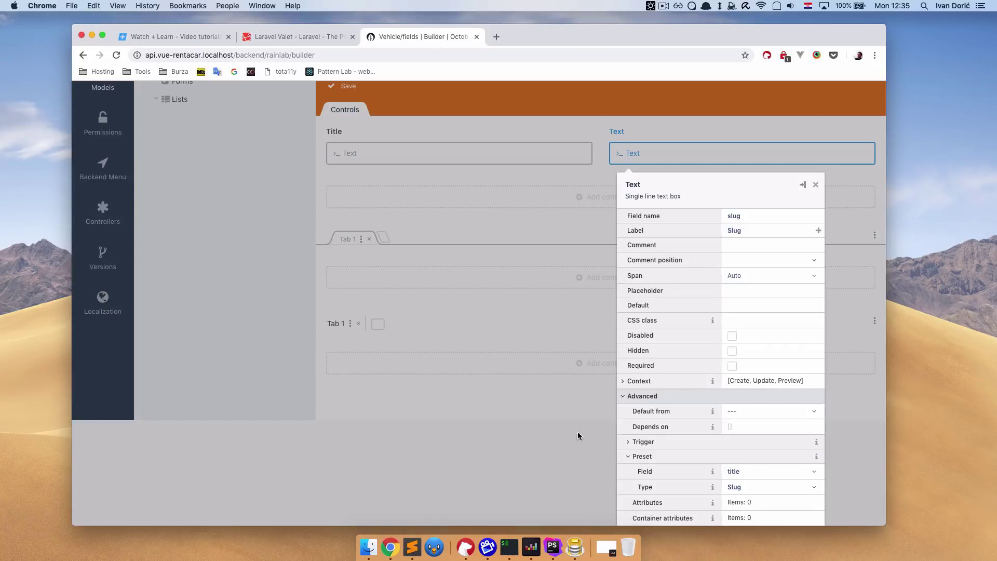
click(556, 391)
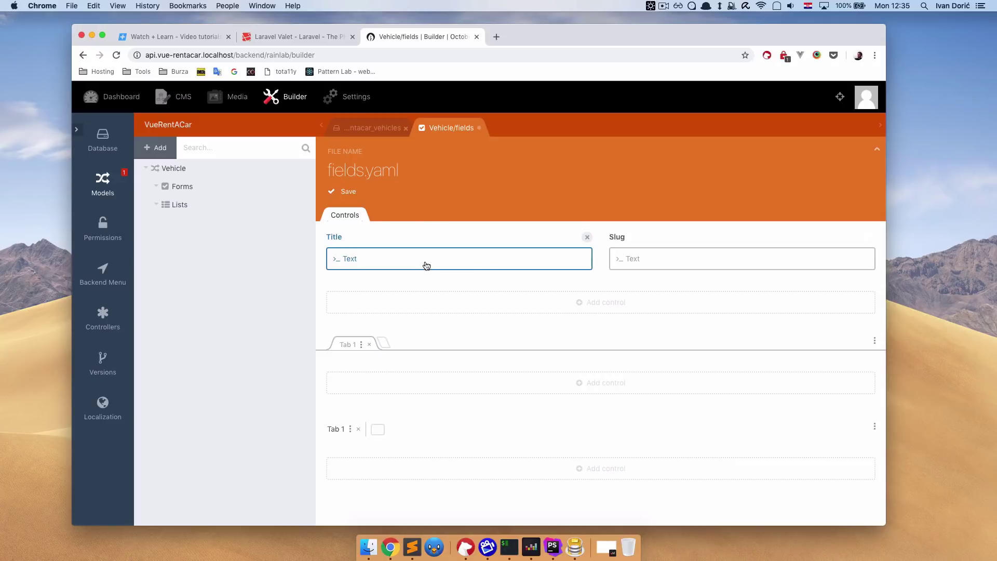
Add a rich editor field with Full span and Large size.
click(554, 308)
scroll(450, 434, down, 3)
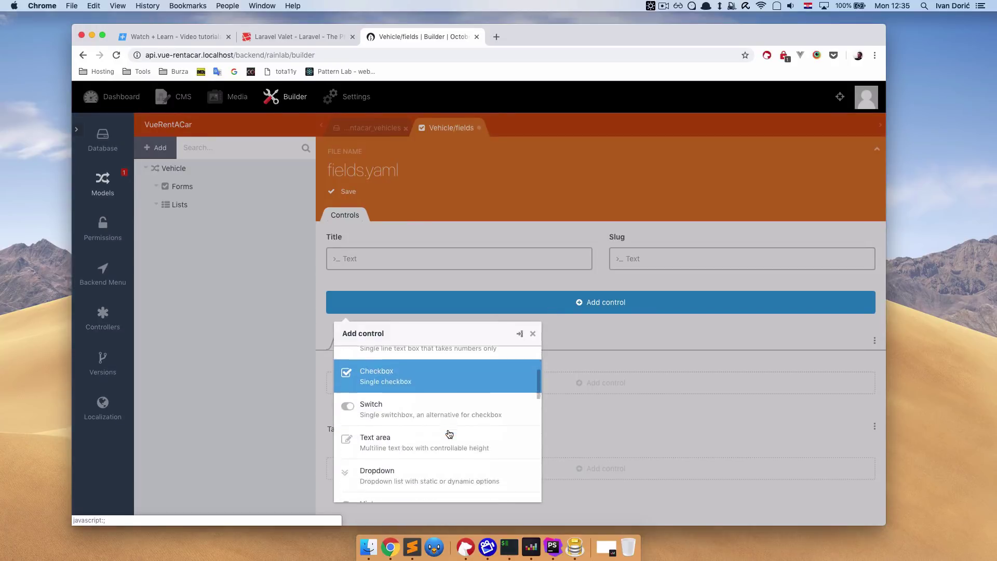
scroll(449, 433, down, 5)
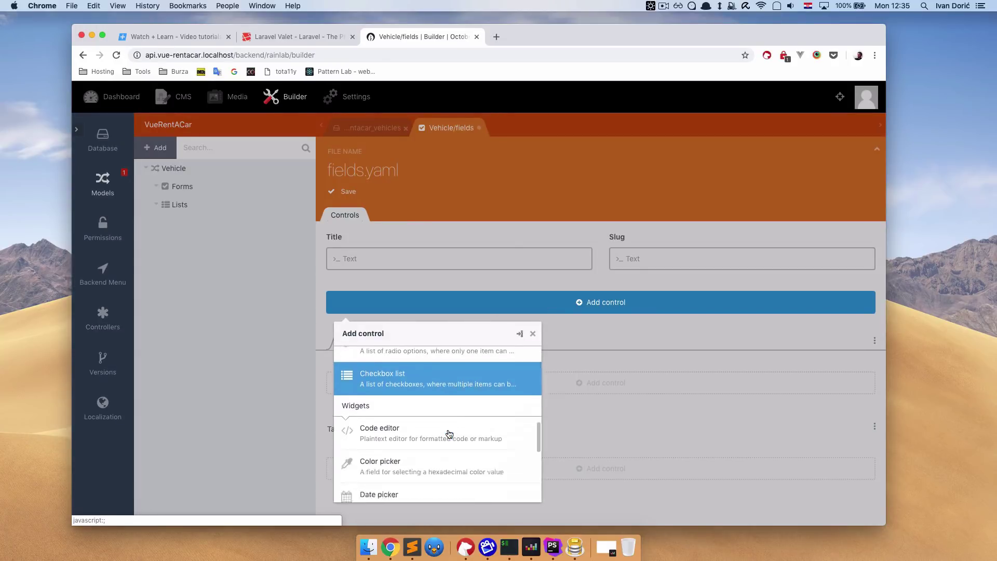
scroll(449, 434, down, 5)
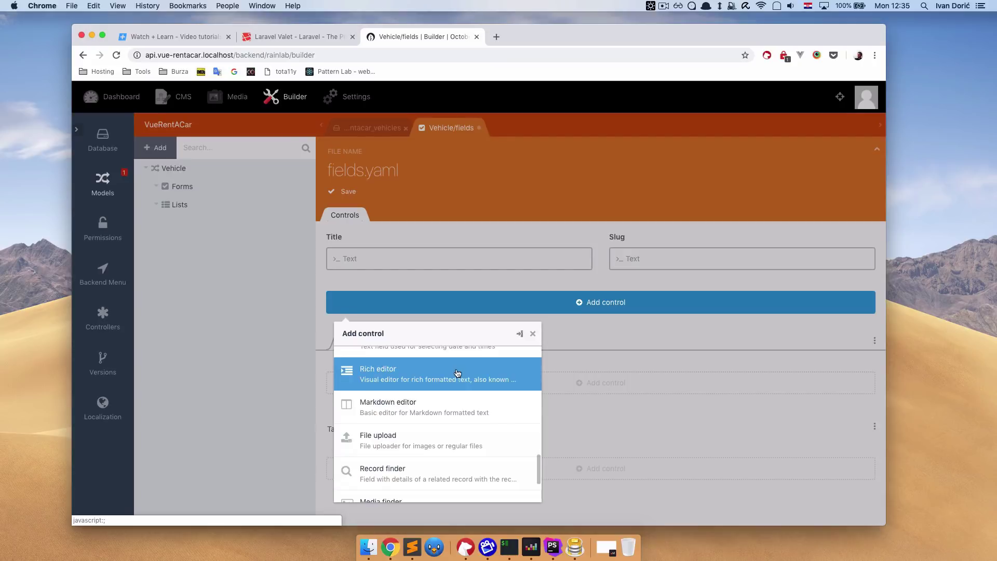
click(457, 372)
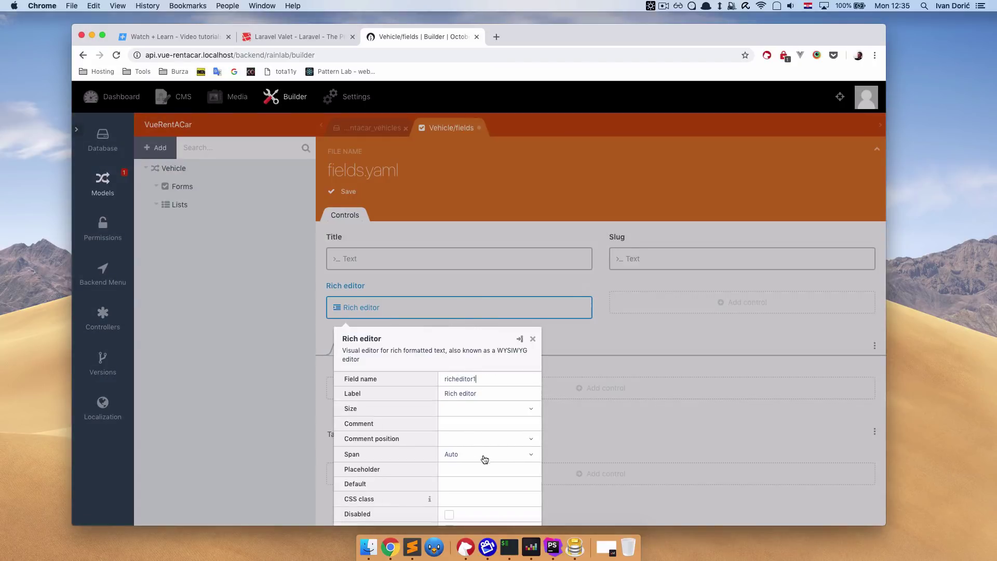
click(484, 456)
click(483, 423)
scroll(482, 462, down, 3)
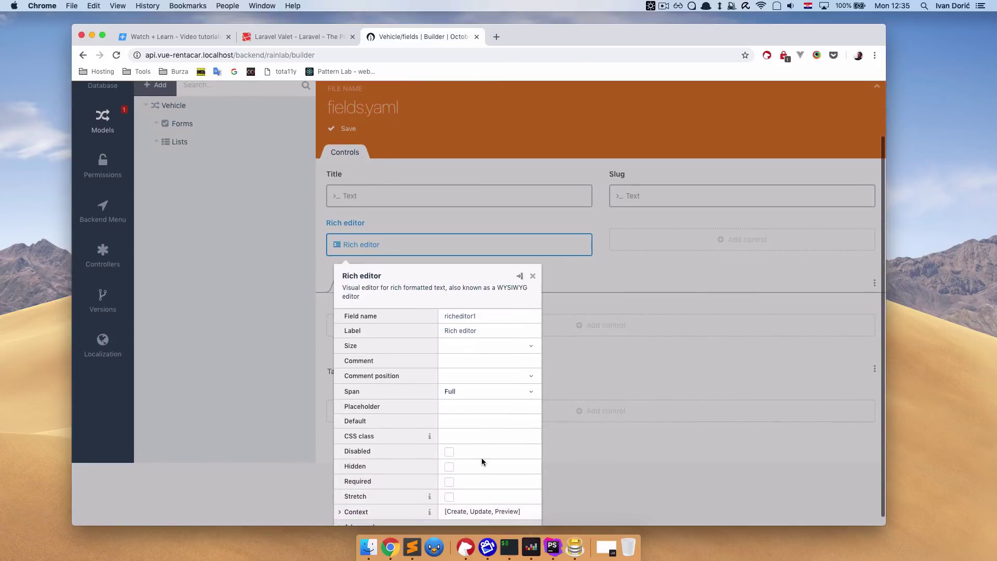
scroll(481, 461, up, 1)
click(508, 372)
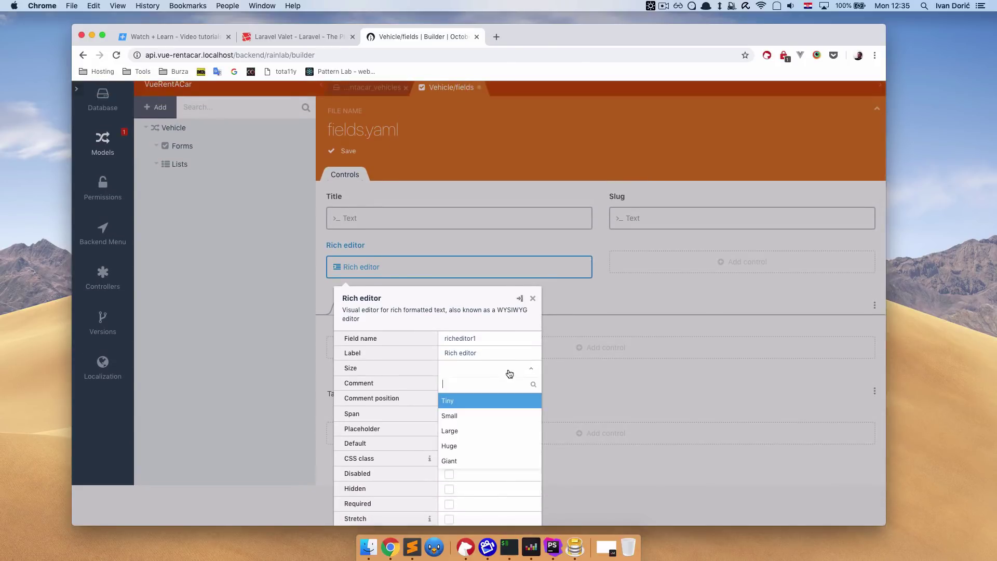
click(484, 431)
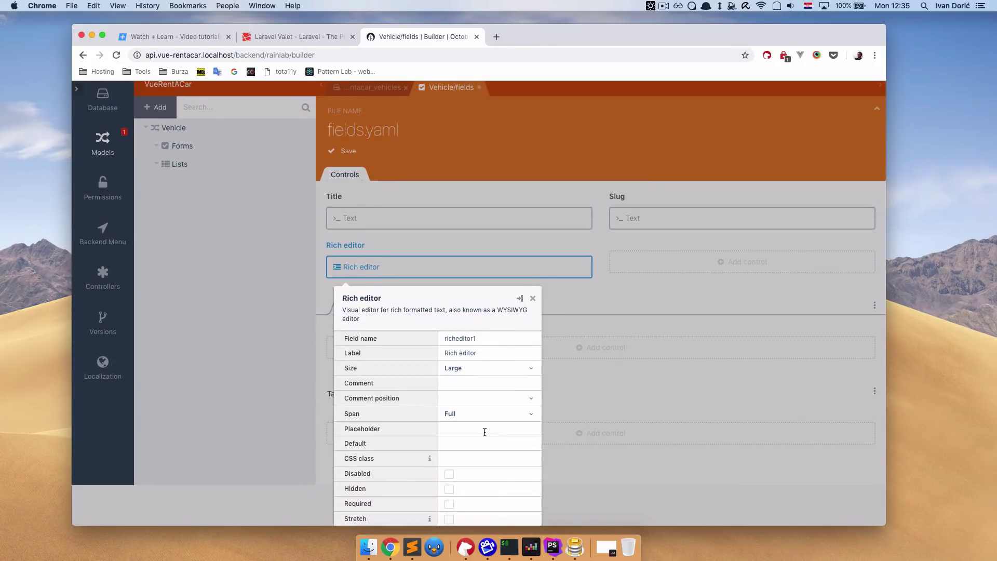
Name the rich editor description, label it Description, and save the form.
click(425, 336)
drag(502, 334, 414, 338)
text(description)
drag(481, 352, 419, 356)
text(Des)
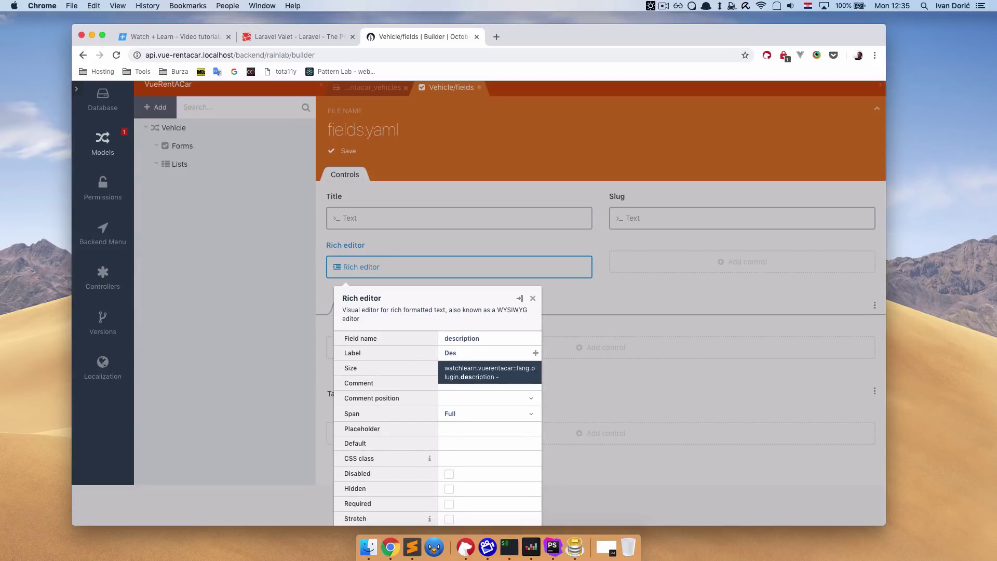
text(cription)
click(586, 373)
scroll(509, 392, down, 2)
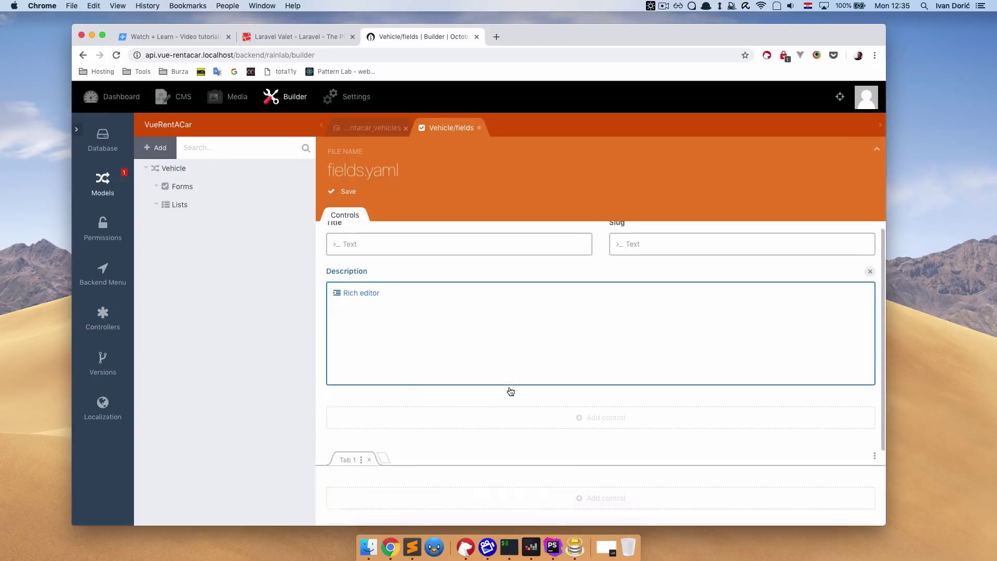
click(345, 192)
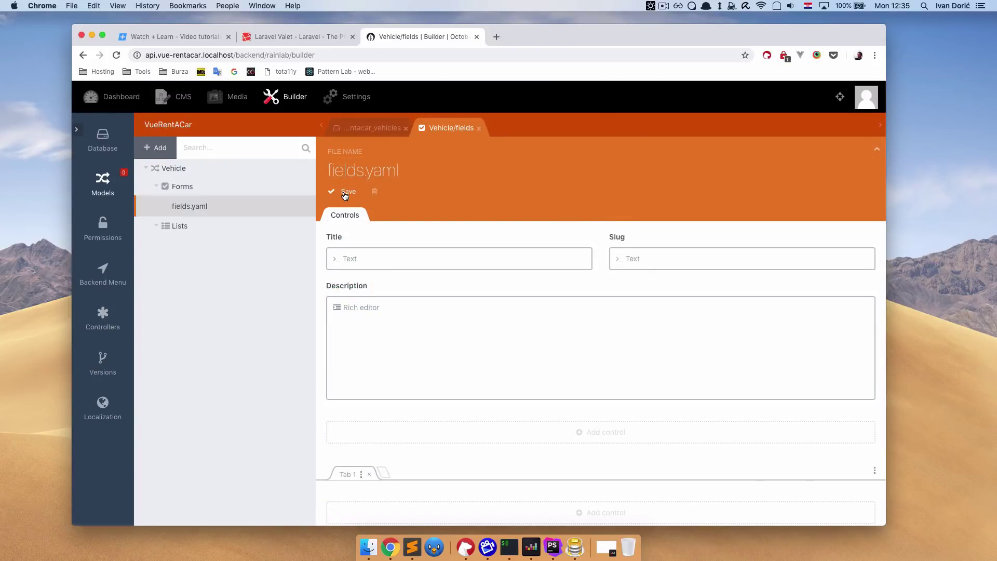
Create a Vehicle list whose first column uses field title and label title.
click(302, 226)
click(331, 267)
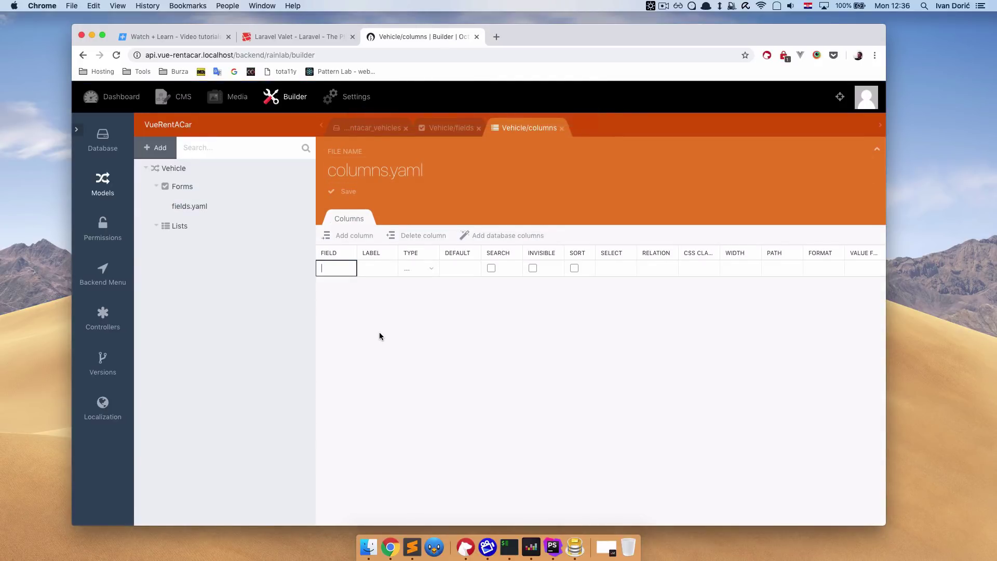
text(tit)
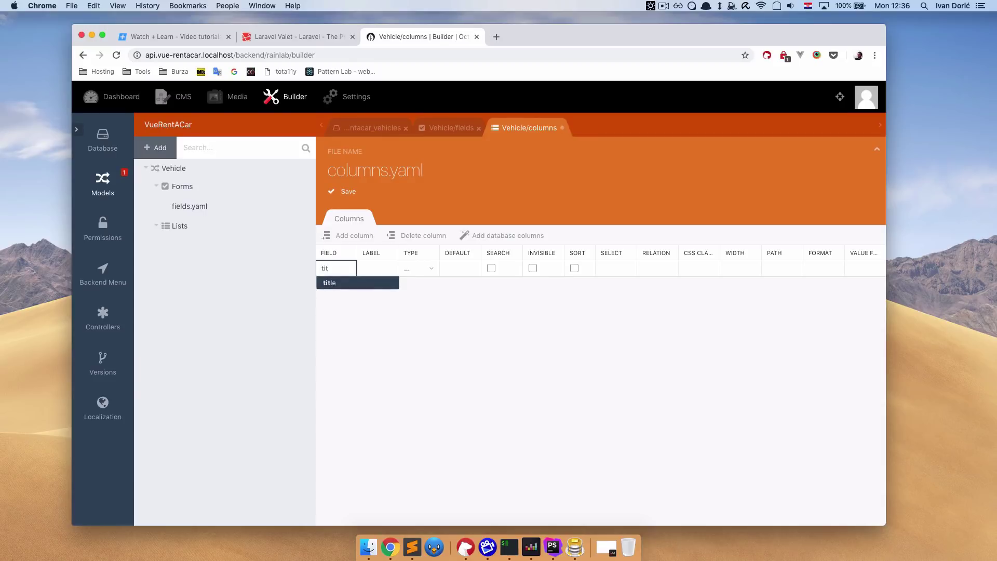
key(Return)
click(378, 269)
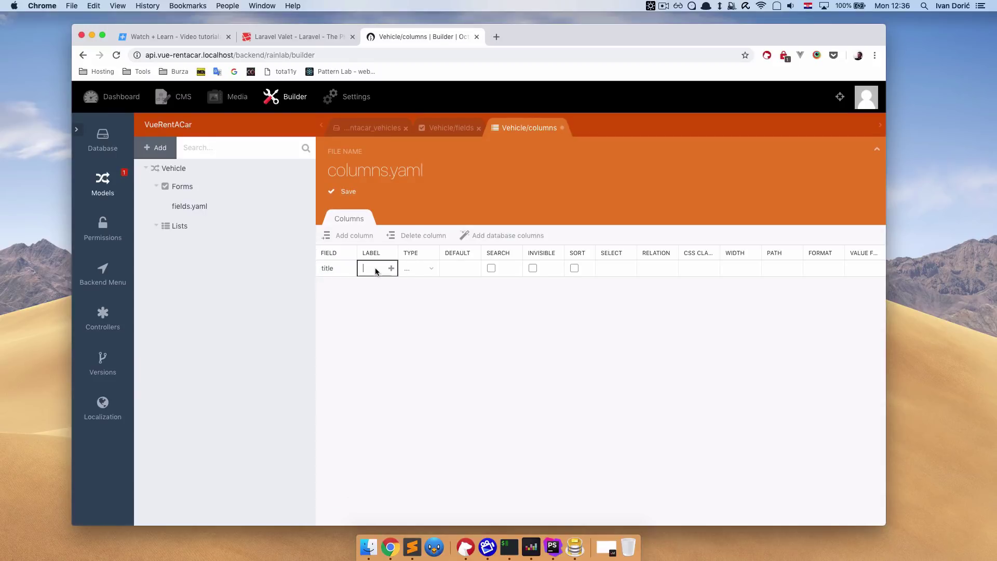
text(title)
click(415, 297)
Make the title column Text type, searchable and sortable, and save the list.
click(427, 269)
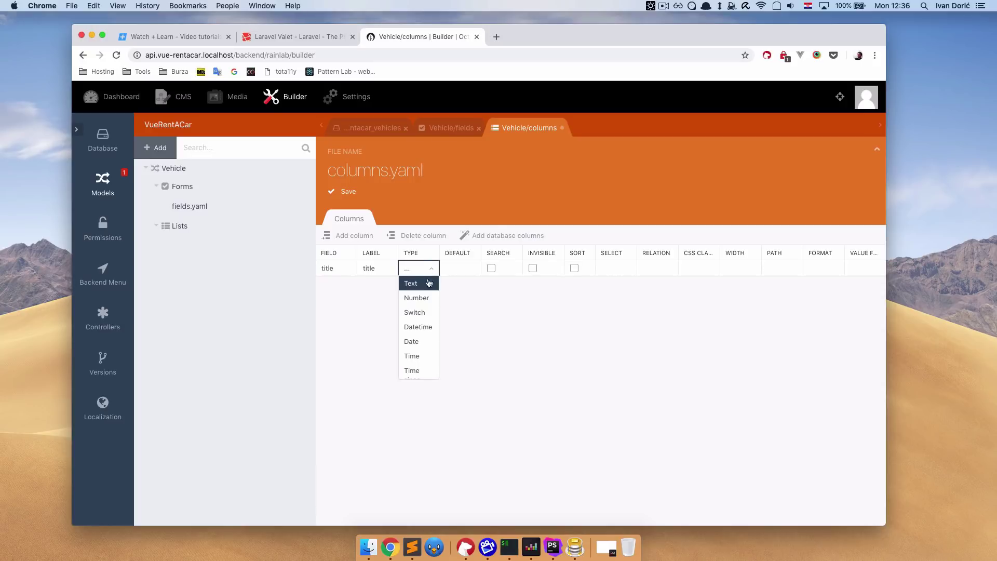
scroll(427, 331, down, 3)
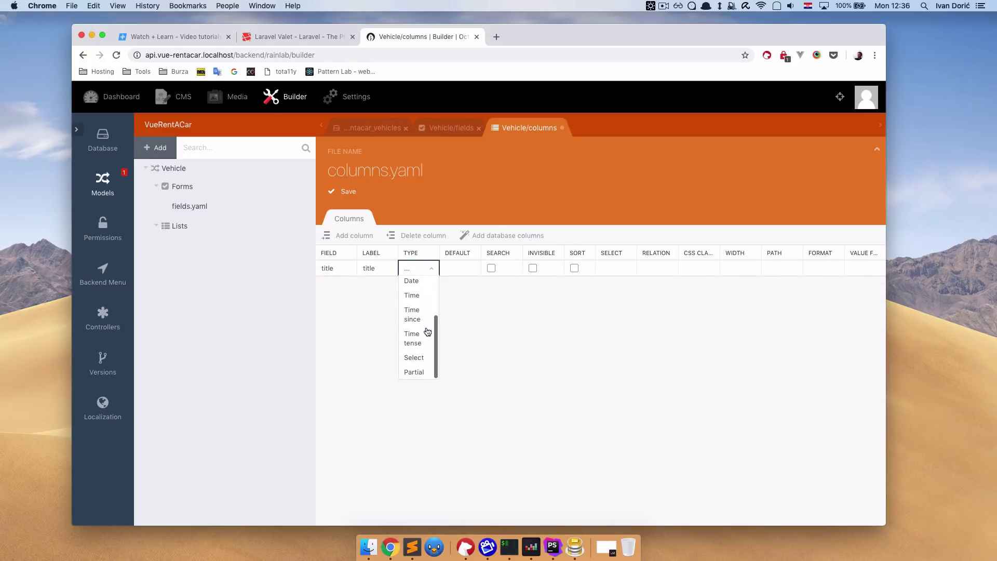
scroll(426, 331, up, 3)
click(423, 282)
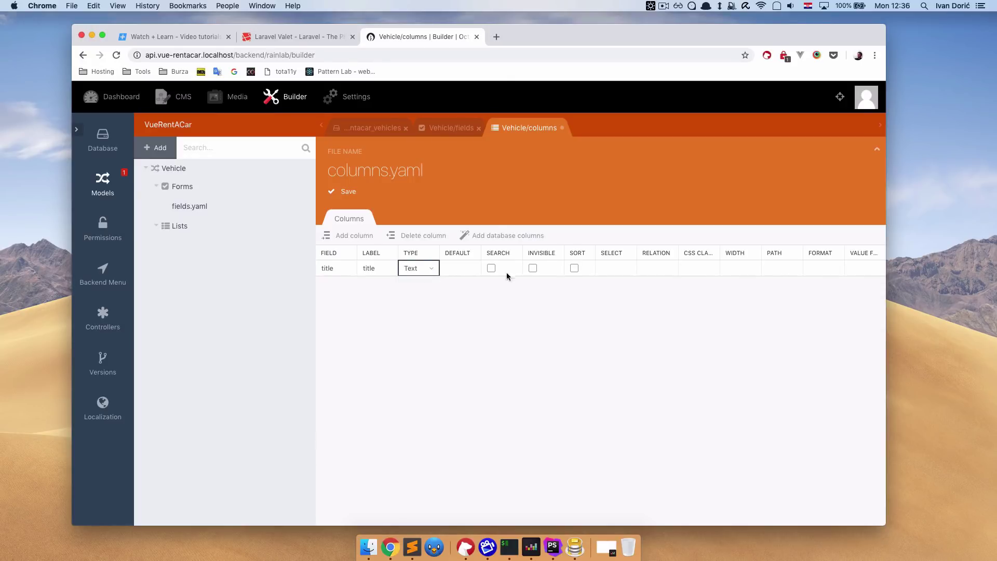
click(491, 267)
click(574, 268)
click(348, 192)
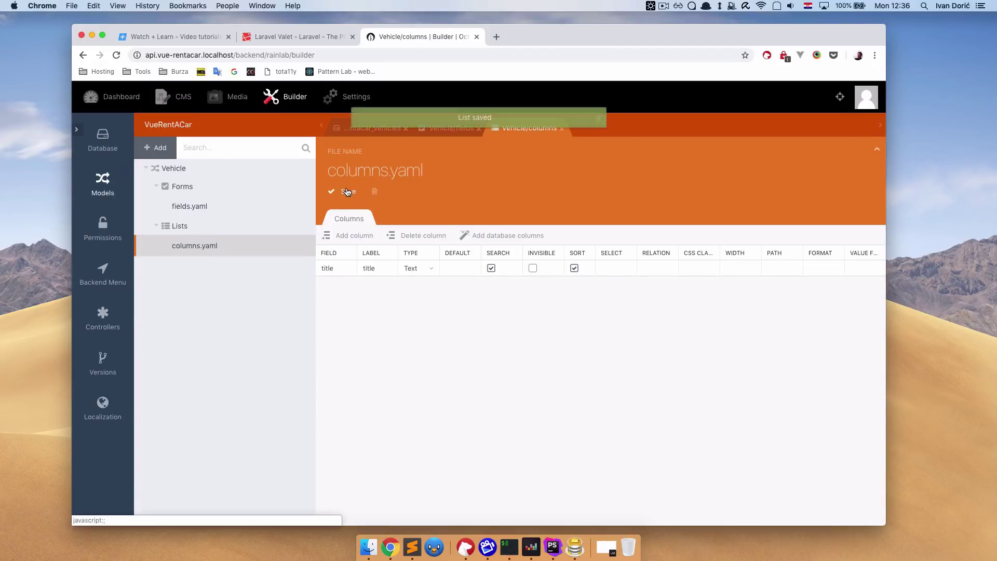
Add a main menu item labelled Vehicles with the car icon and save the backend menu.
click(102, 273)
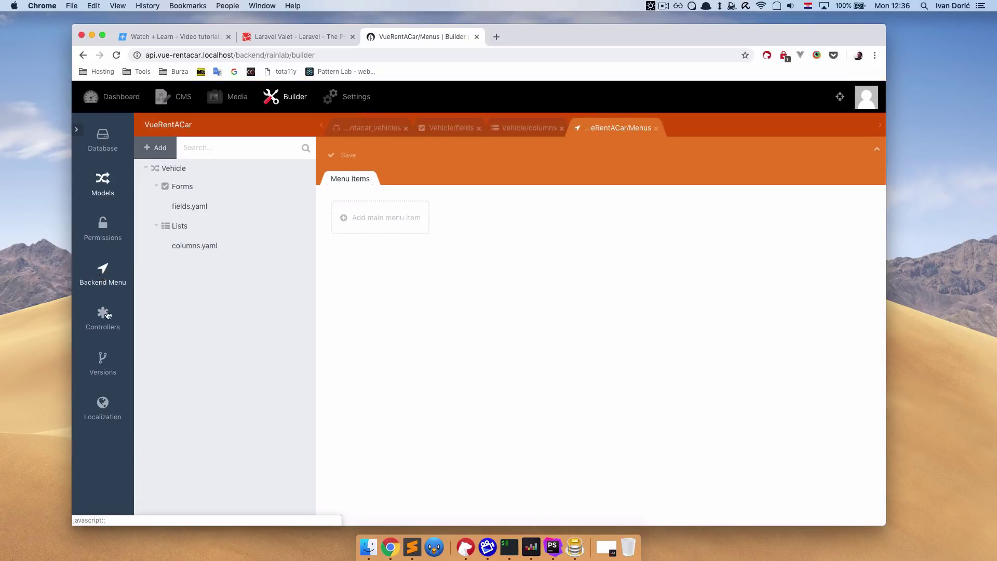
click(380, 218)
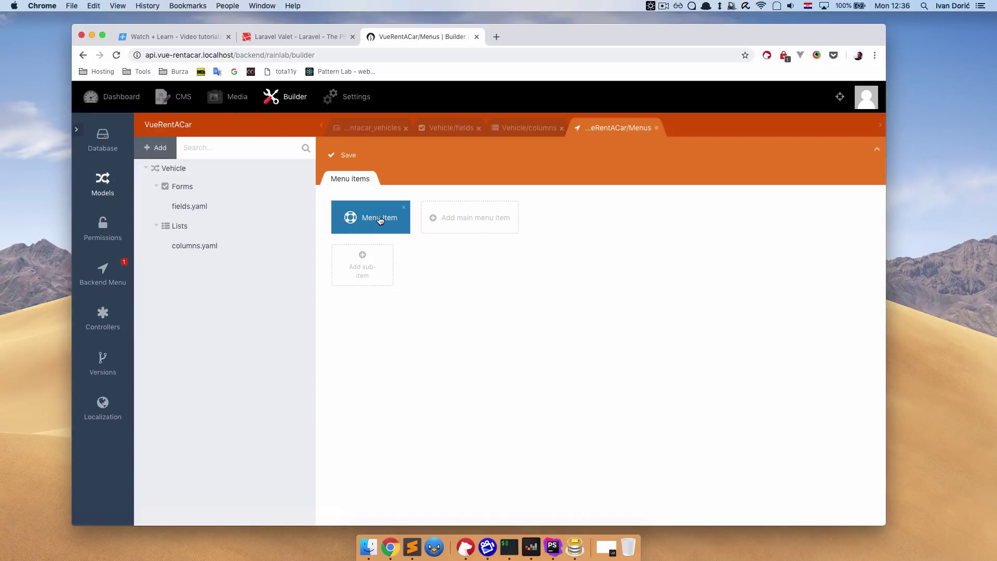
click(377, 220)
click(501, 327)
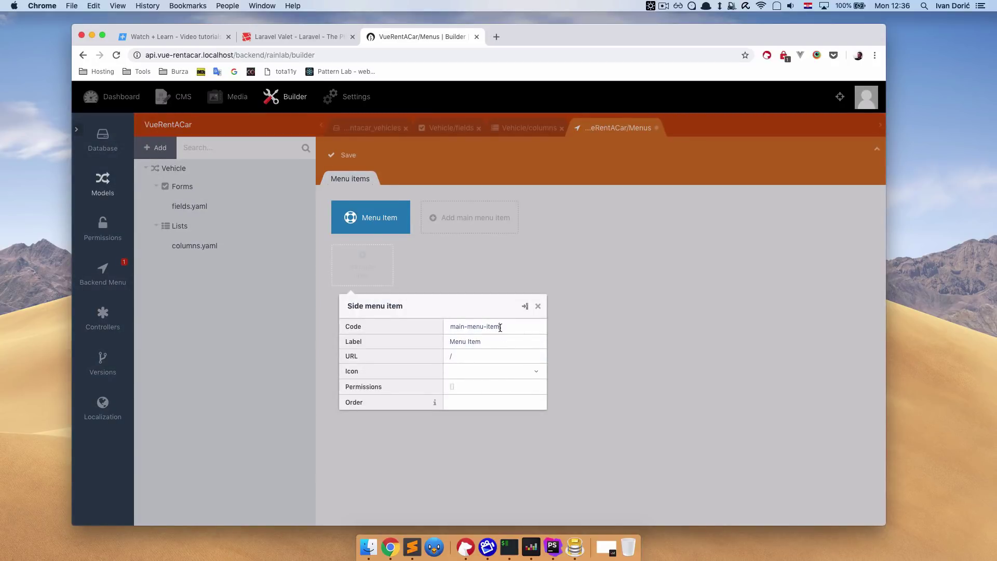
drag(485, 341, 438, 343)
text(Vehicles)
click(508, 372)
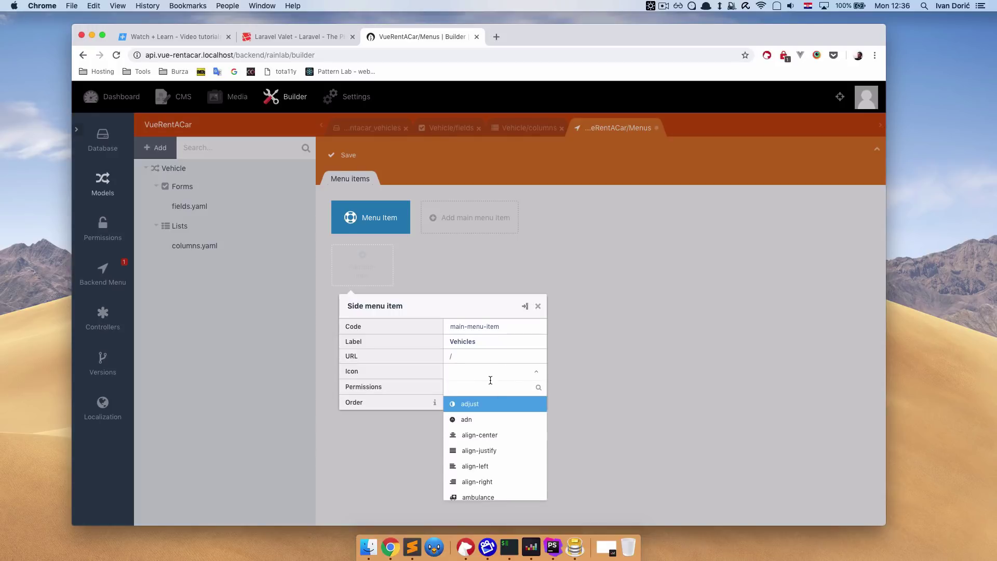
text(car)
click(508, 405)
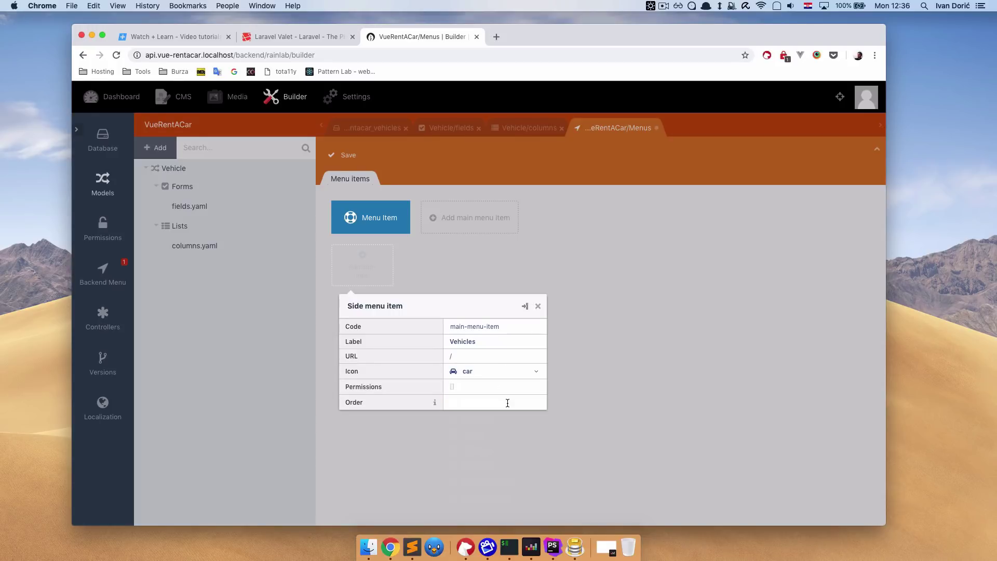
click(471, 272)
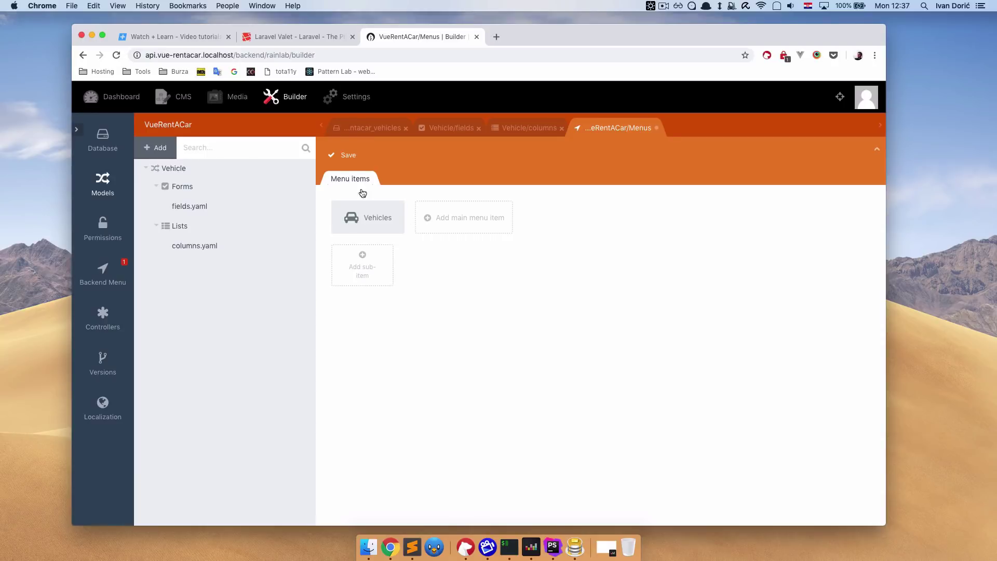
click(348, 155)
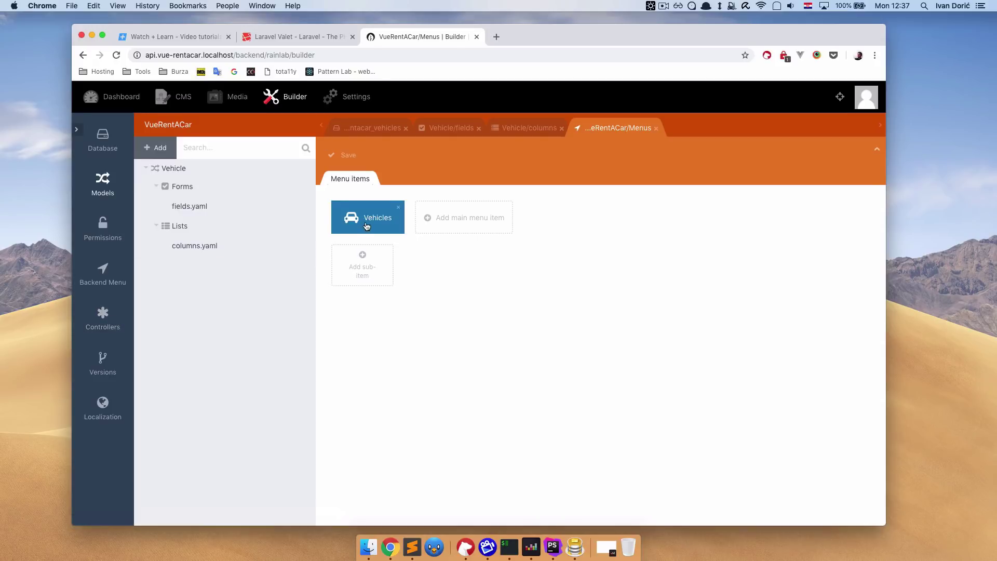
Create and save a Vehicles controller on the Vehicle model, with Vehicles menu item and list/form behaviours.
click(101, 316)
click(154, 148)
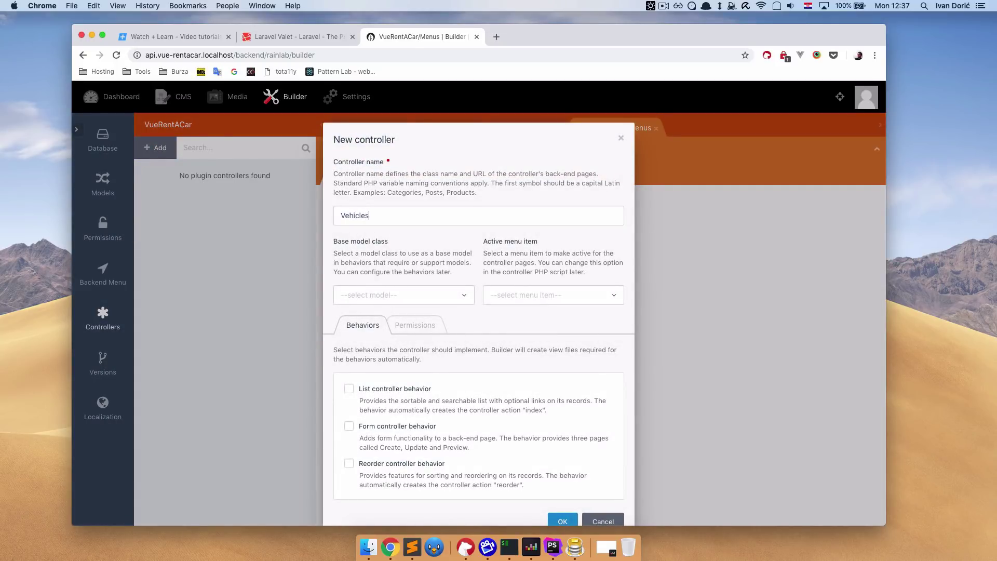
click(436, 302)
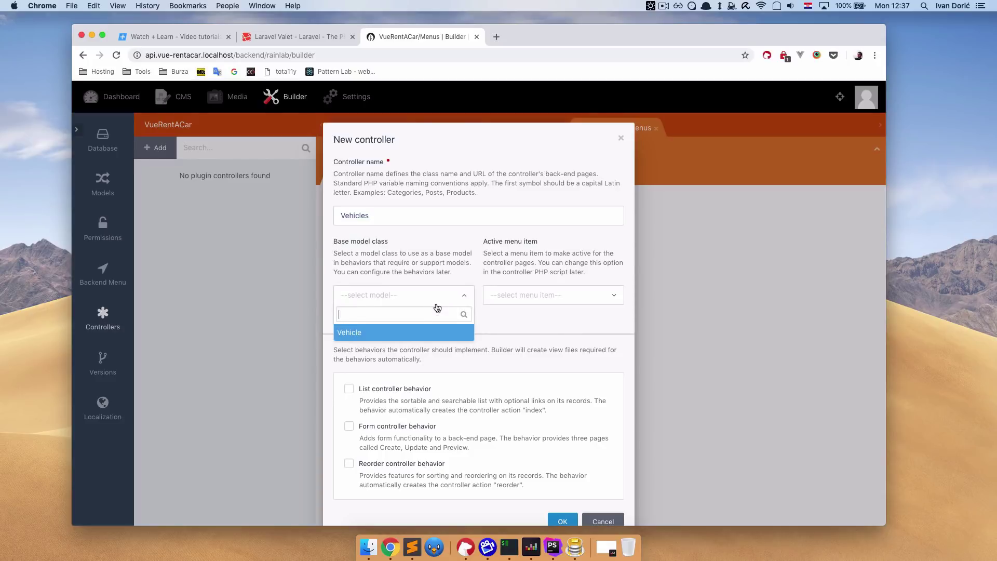
click(400, 333)
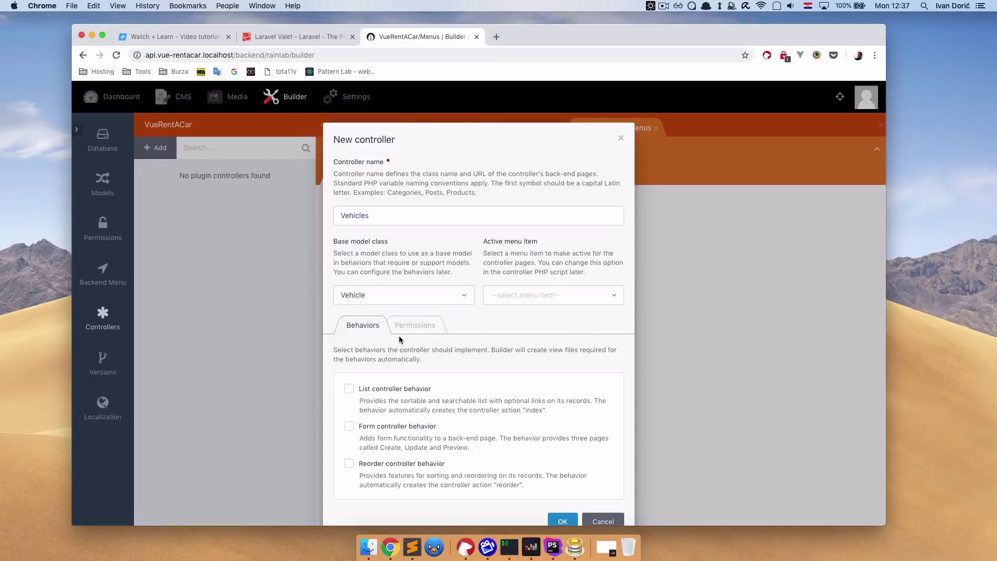
click(572, 294)
click(537, 333)
click(350, 390)
click(349, 427)
click(564, 520)
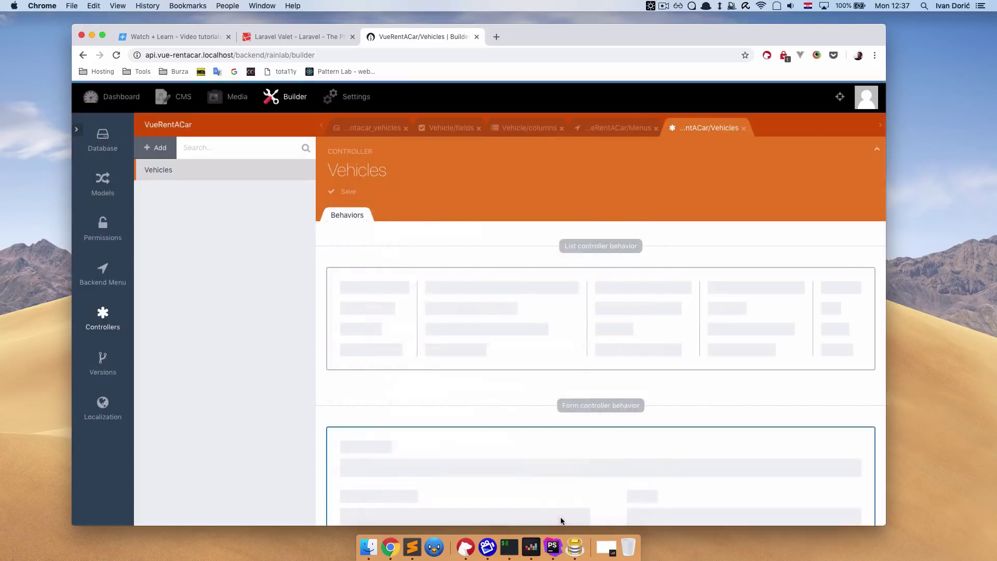
click(347, 191)
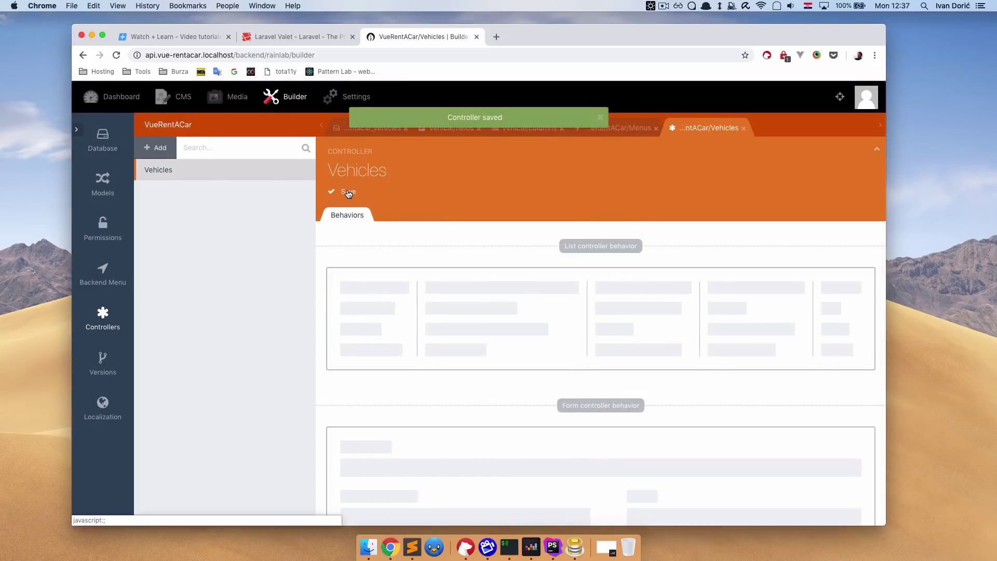
Point the Vehicles menu item's URL to watchlearn/vuerentacar/vehicles and save the menu.
click(103, 273)
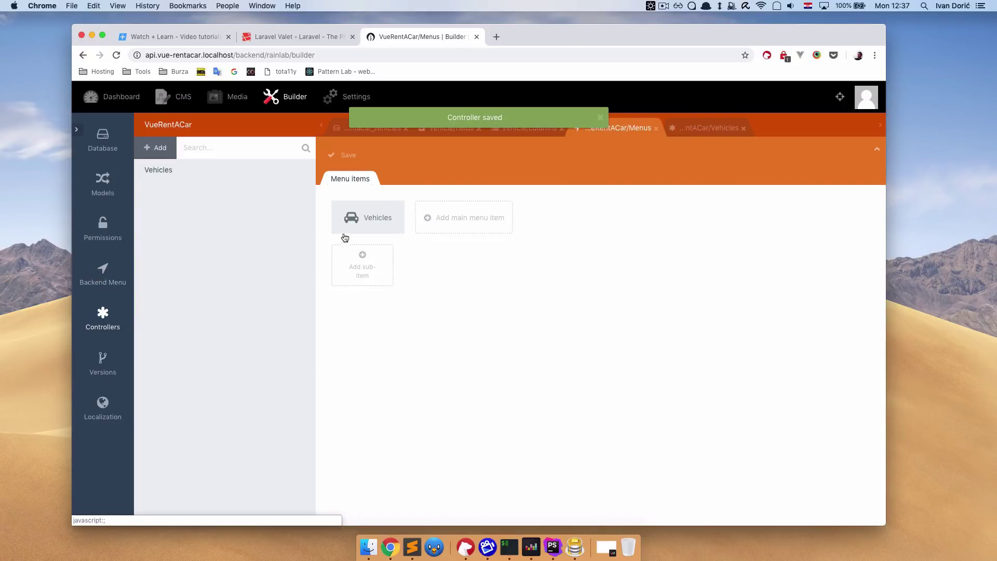
click(374, 216)
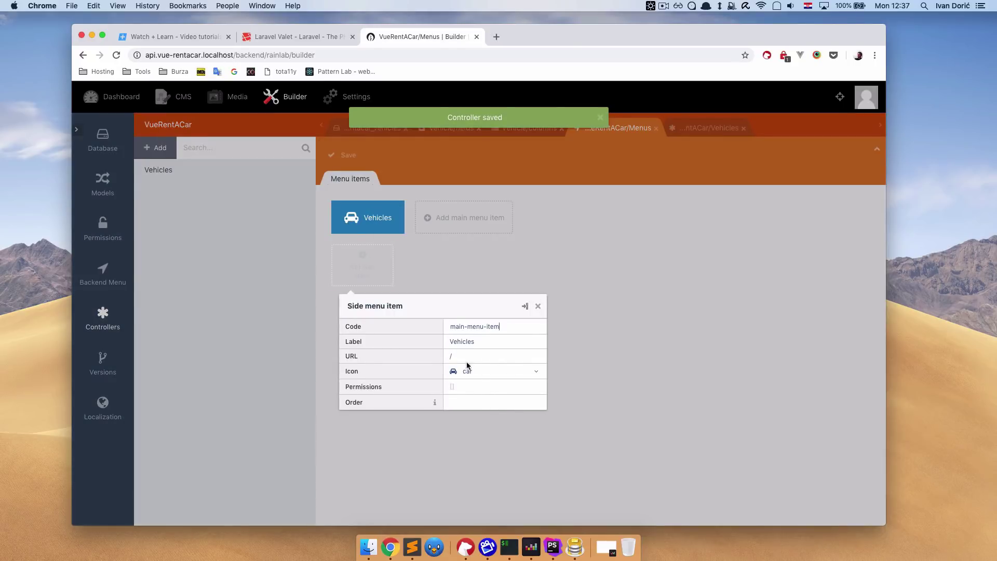
key(BackSpace)
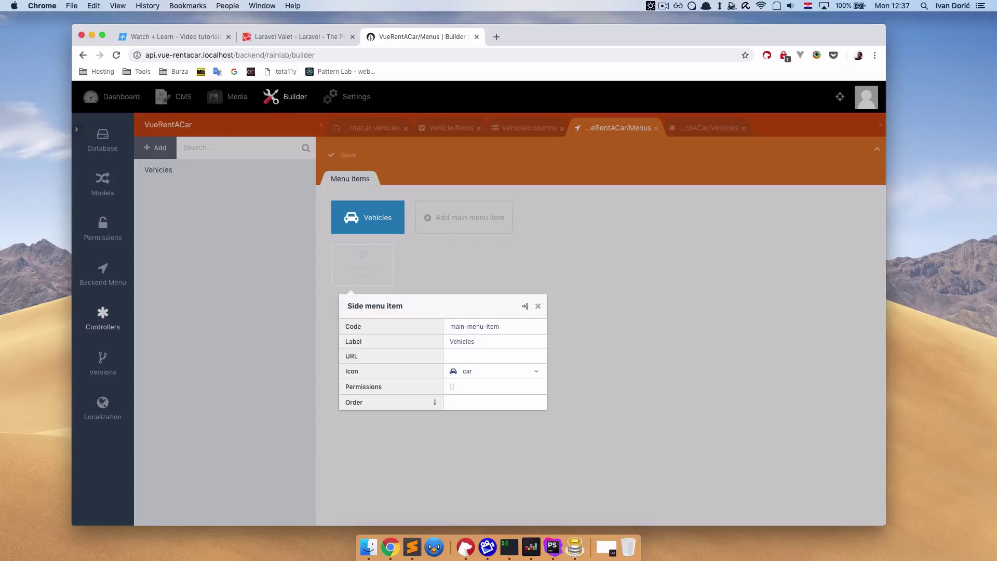
text(ve)
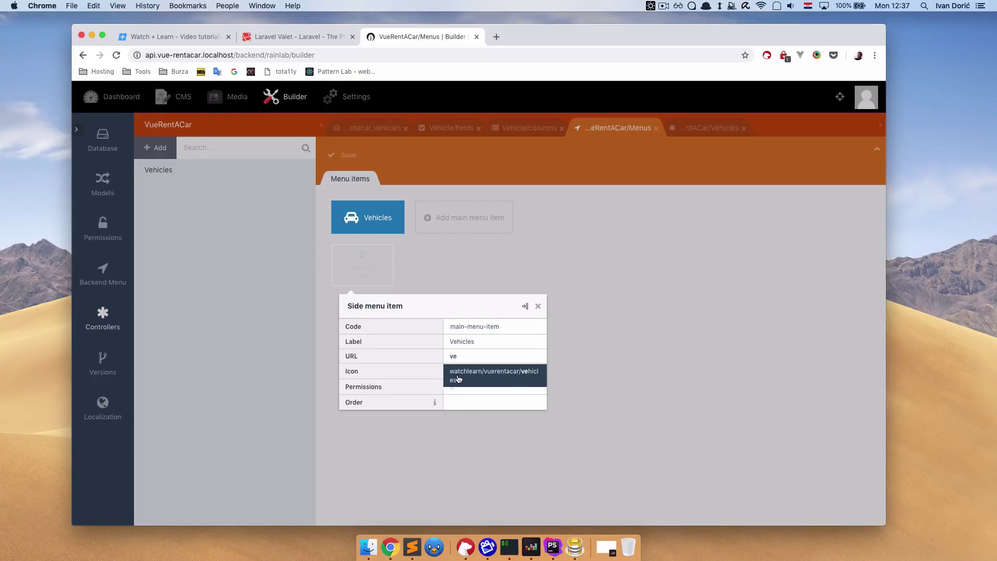
click(513, 379)
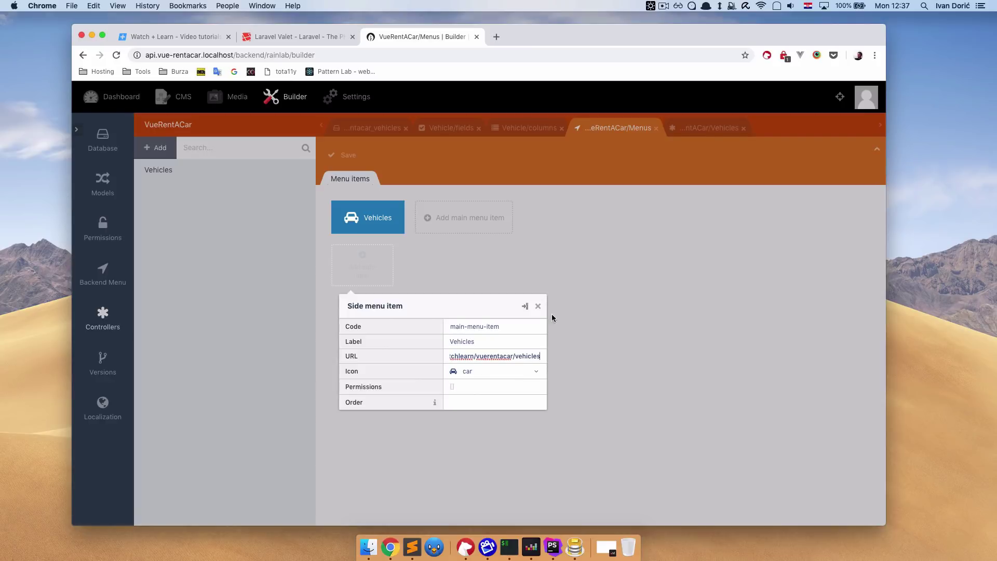
click(538, 306)
click(348, 154)
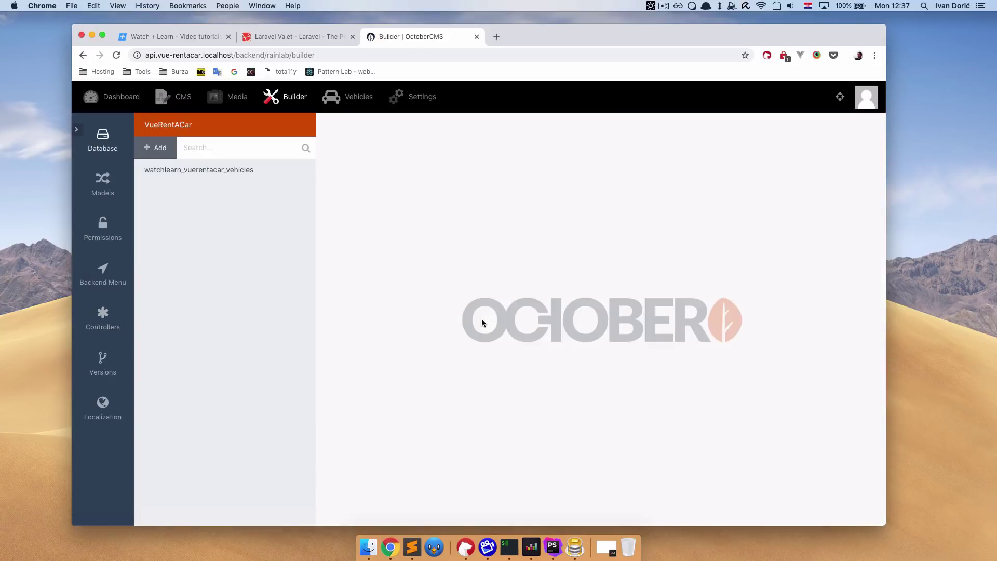
Create a vehicle record titled 'Vehicle 01' from the Vehicles backend list.
click(357, 103)
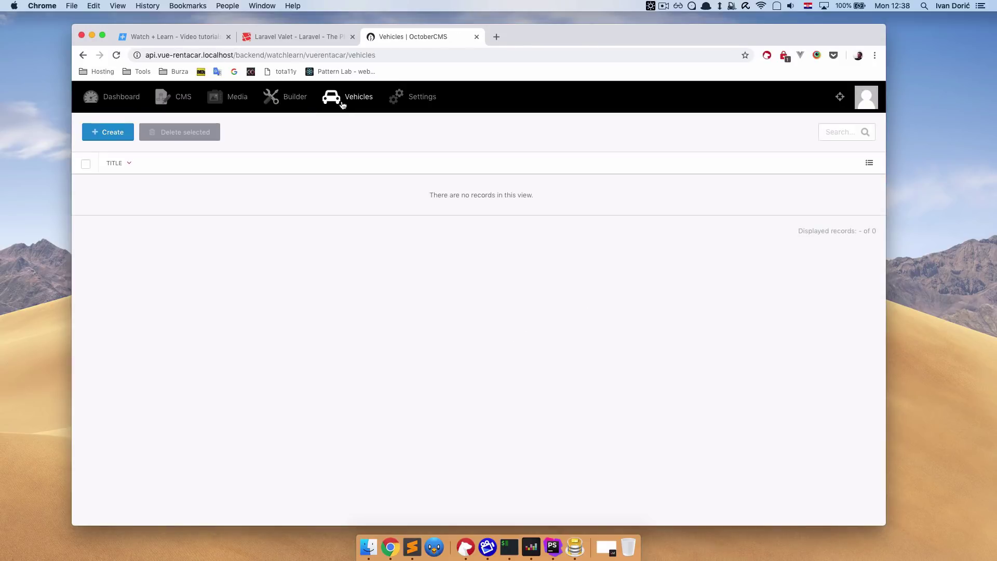
click(117, 137)
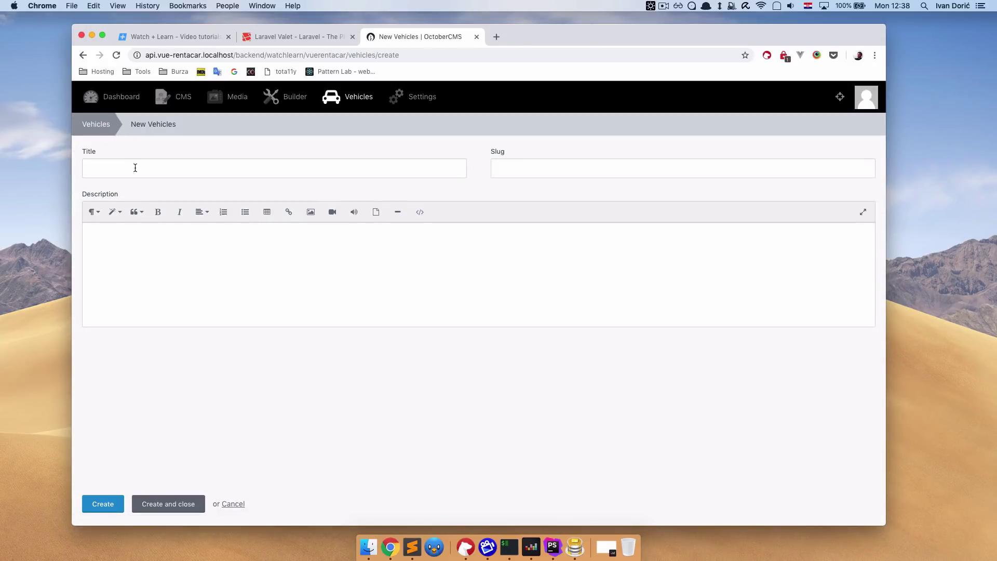
click(135, 168)
text(Vehicle 01)
text(lkanlandkla)
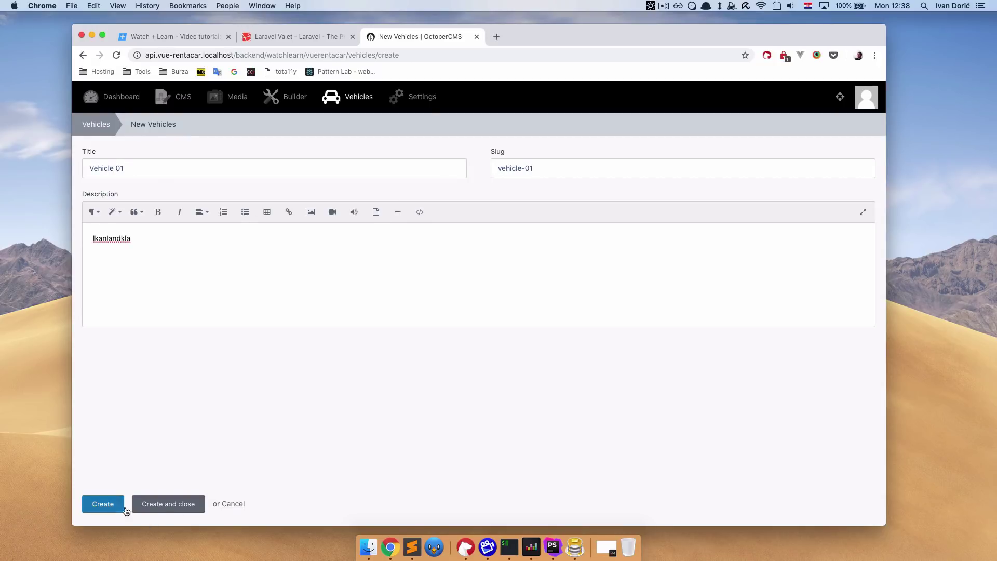
click(168, 504)
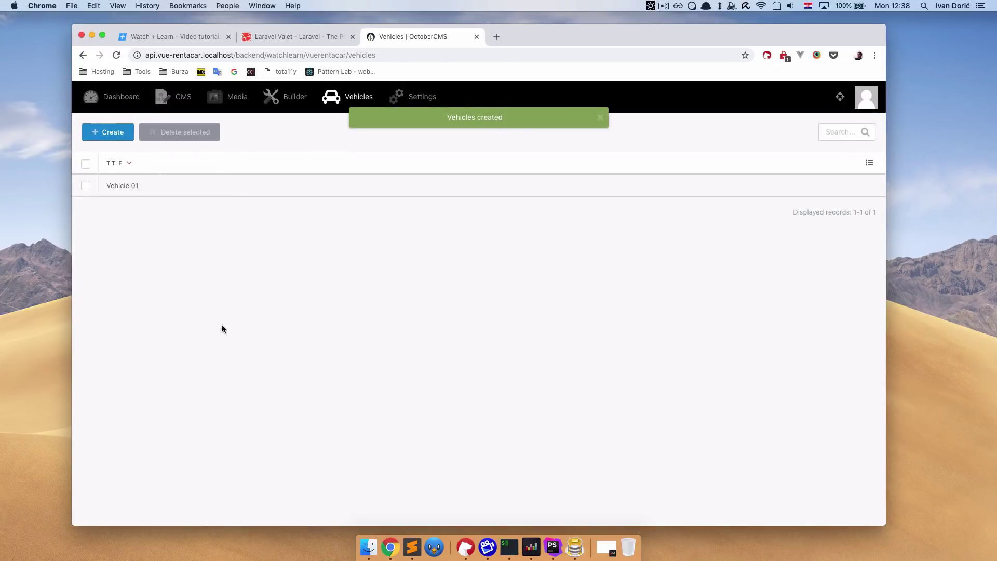
Create a second record titled 'Vehicle 02' with a short description and close.
click(111, 135)
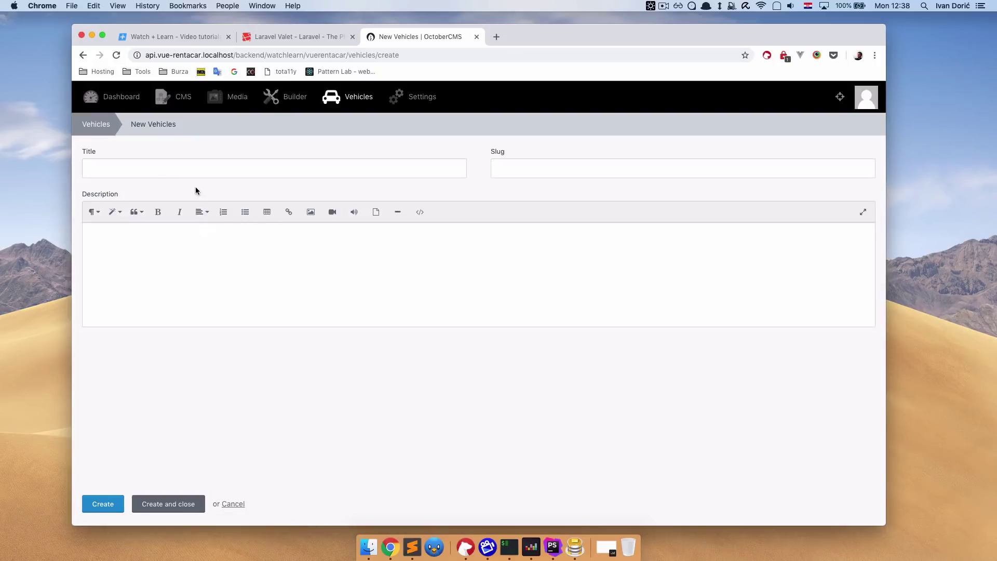
click(185, 165)
text(Vehicle 02)
drag(537, 168, 501, 167)
click(438, 254)
text(ldsfjafjslč)
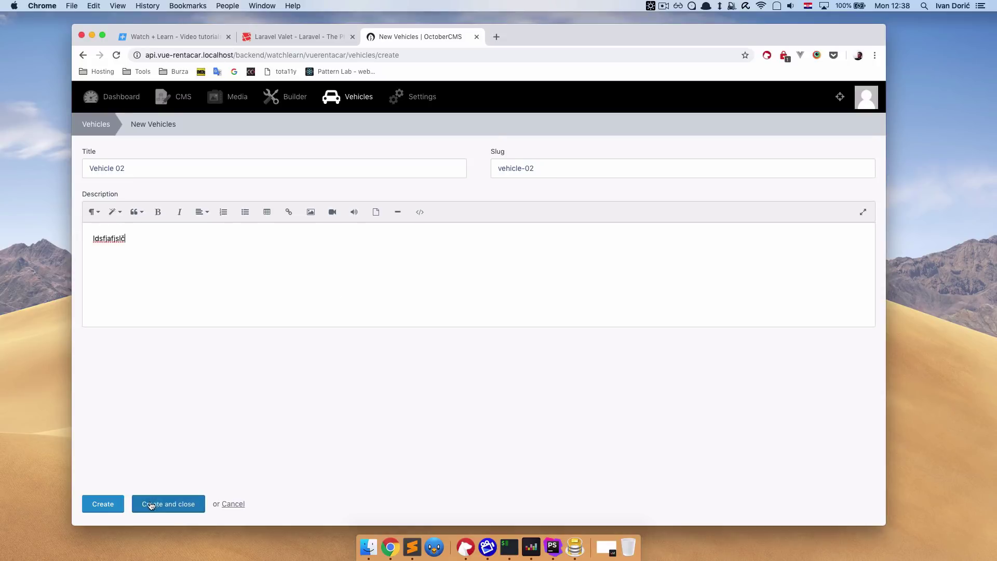
click(150, 501)
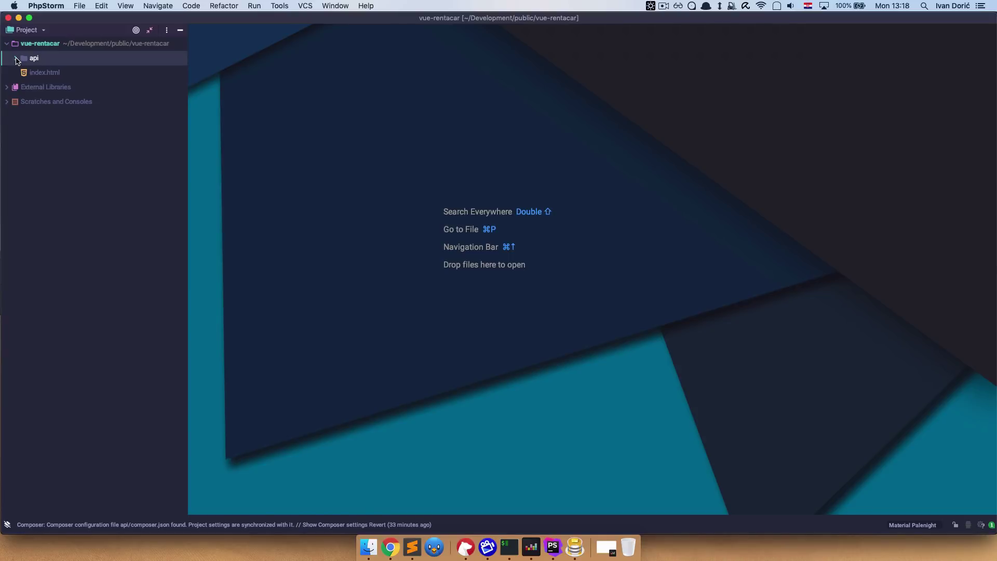
Expand api/plugins/watchlearn/vuerentacar in the project tree and start a new plain file there.
click(16, 59)
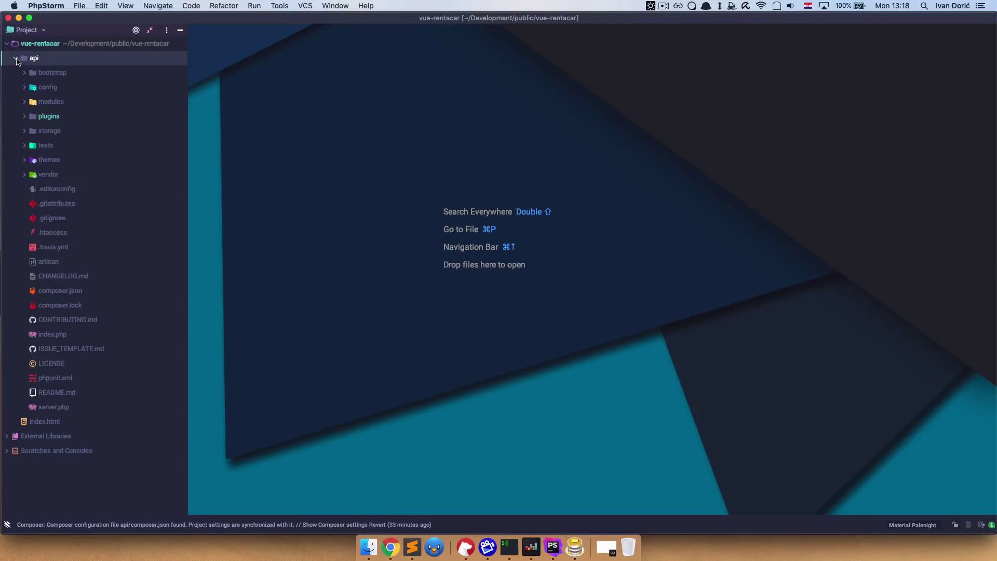
key(Down)
key(Down)
key(Down)
key(Down)
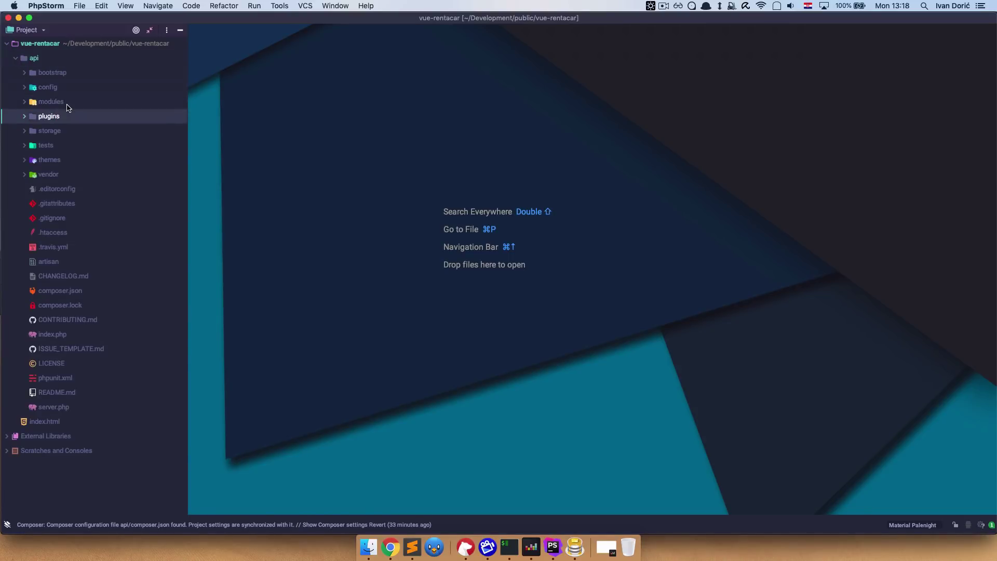
key(Right)
key(Down)
key(Down)
key(Down)
key(Right)
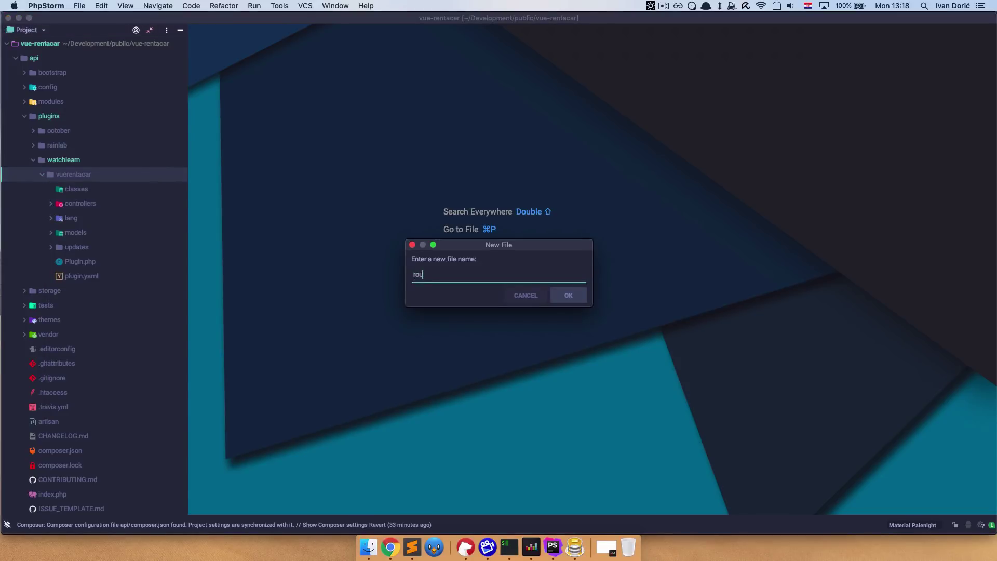
key(Return)
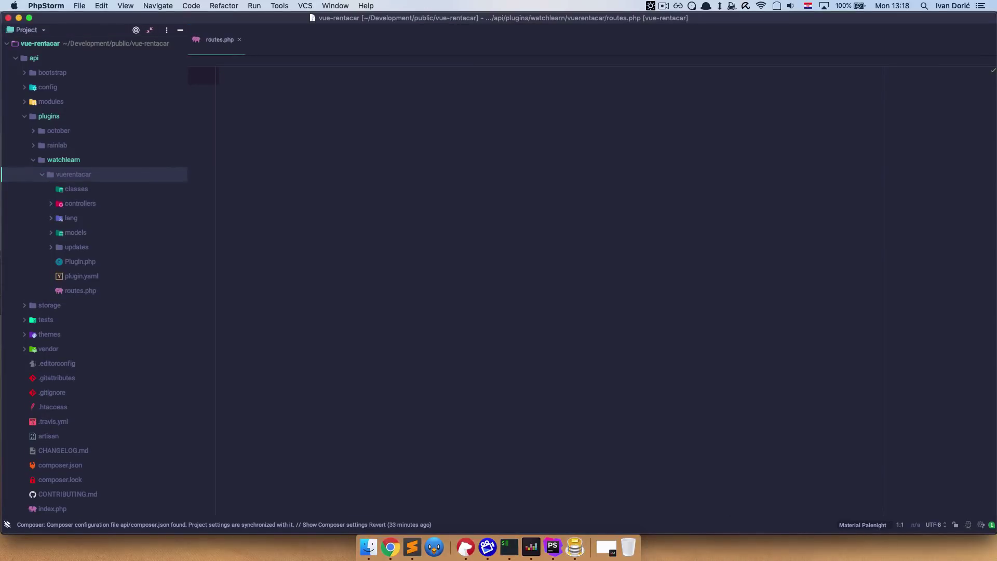
Start routes.php with <?php and import Watchlearn\Vuerentacar\Models\Vehicle.
key(super+1)
key(super+1)
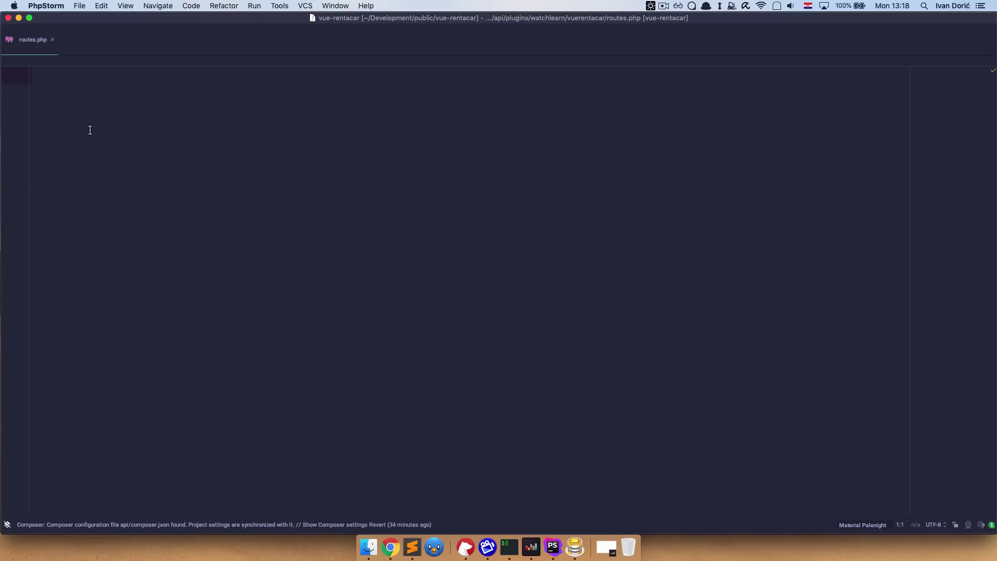
text(<?php)
key(Return)
text(use )
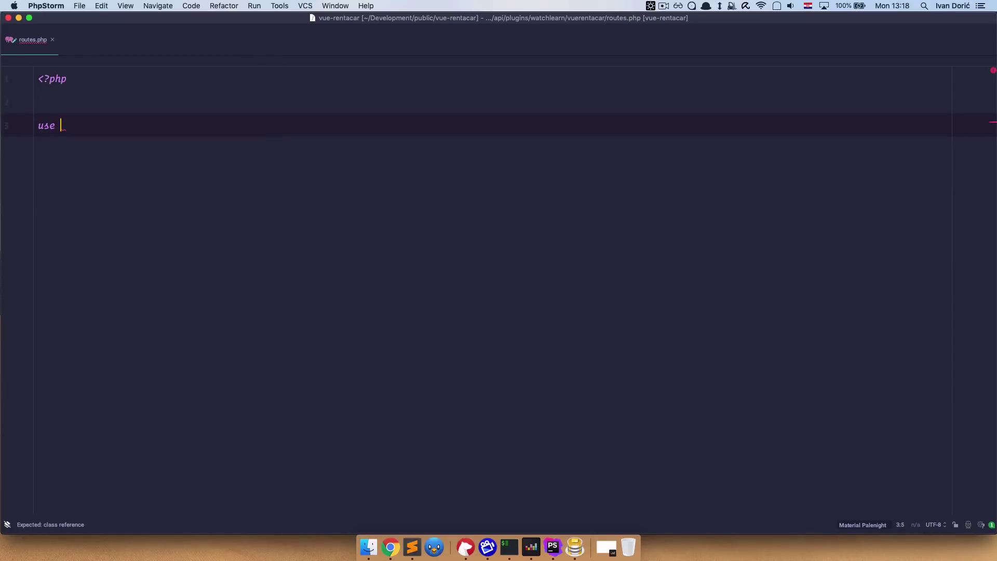
text(Wa)
key(Return)
text(\)
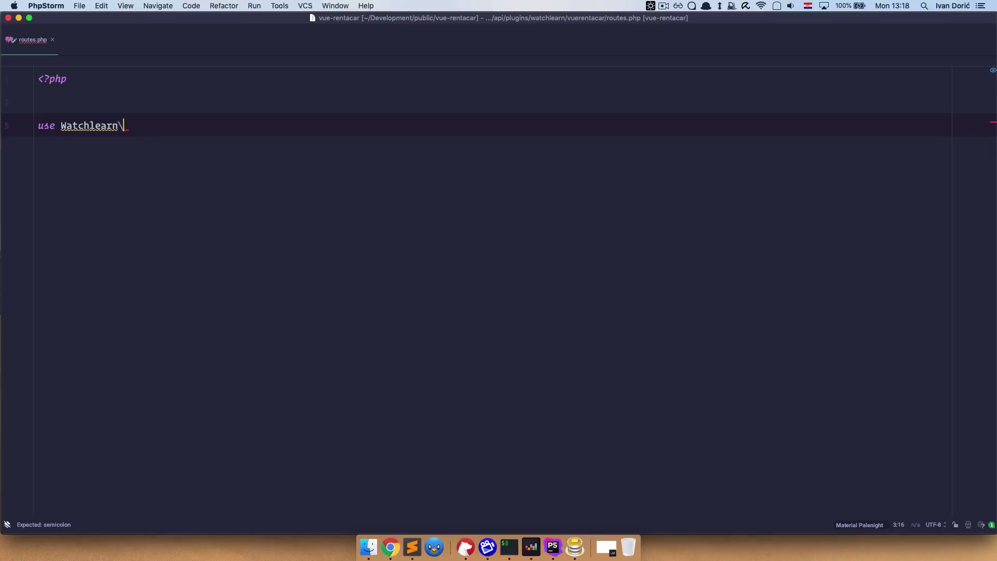
text(Vue)
key(Return)
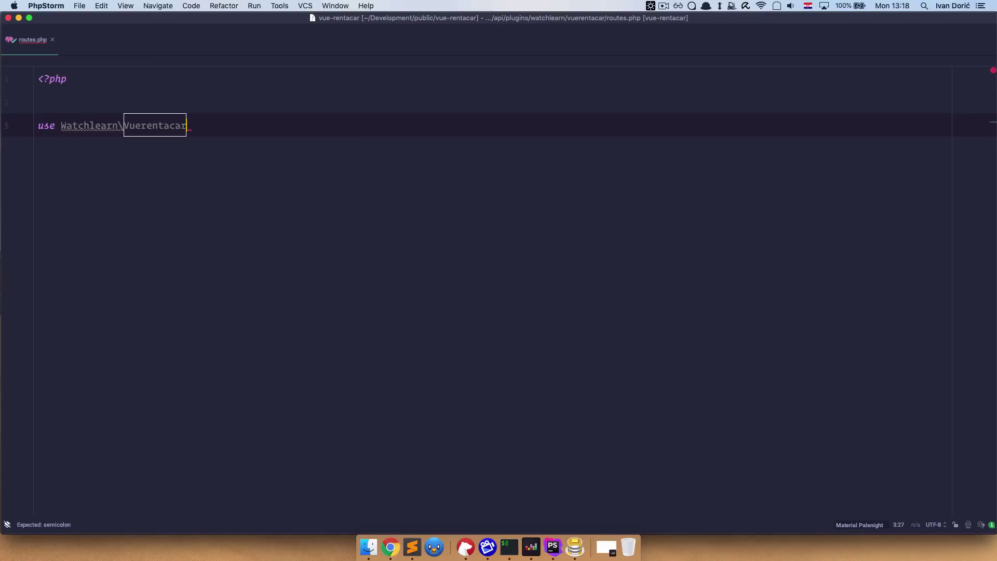
text(\Mo)
key(Return)
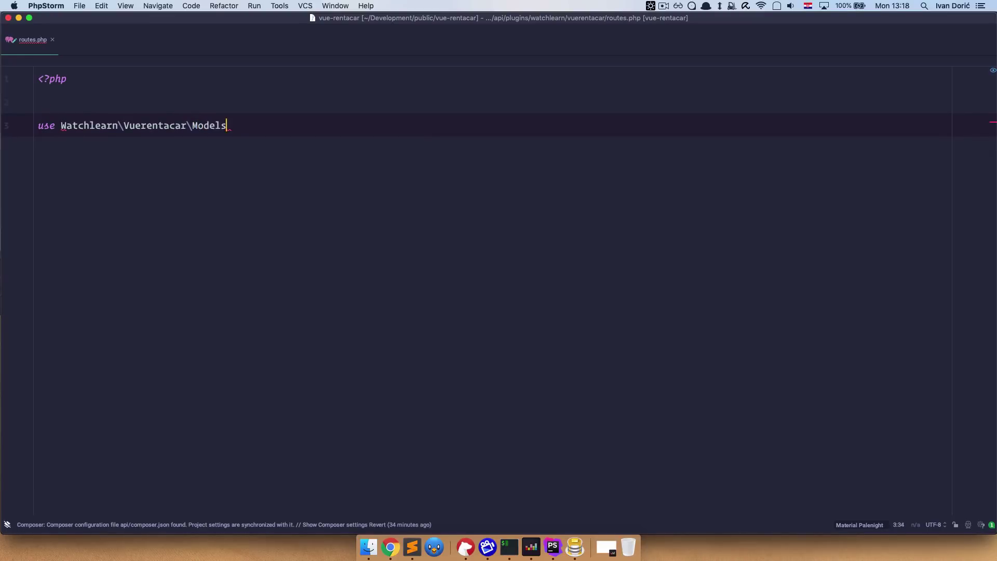
text(\)
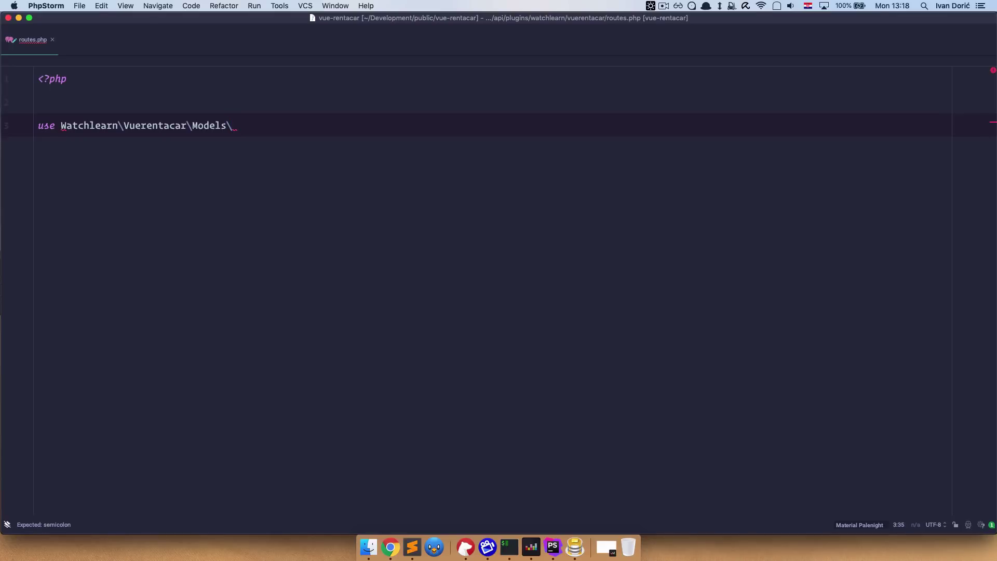
text(Ve)
key(Return)
text(;)
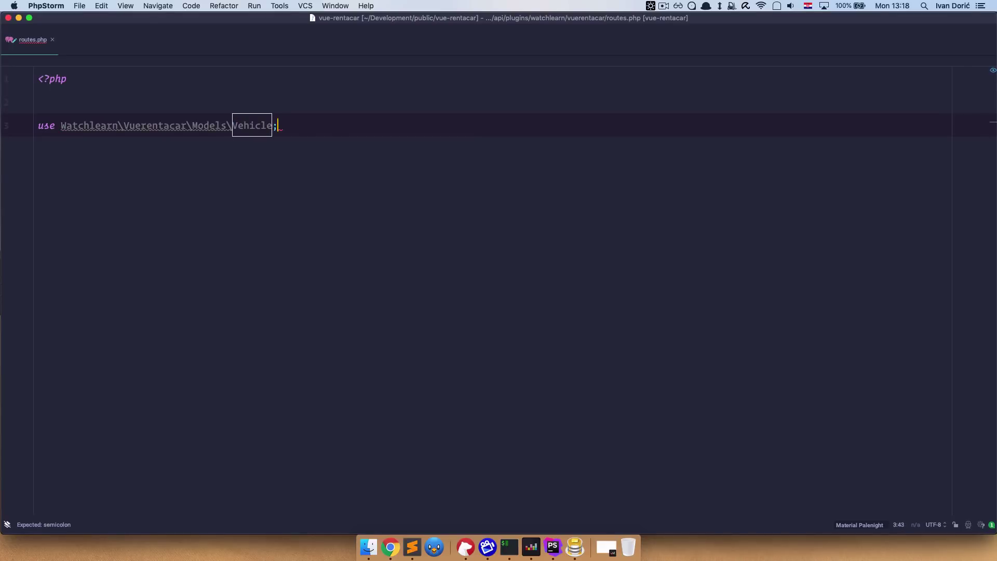
key(Return)
key(Return)
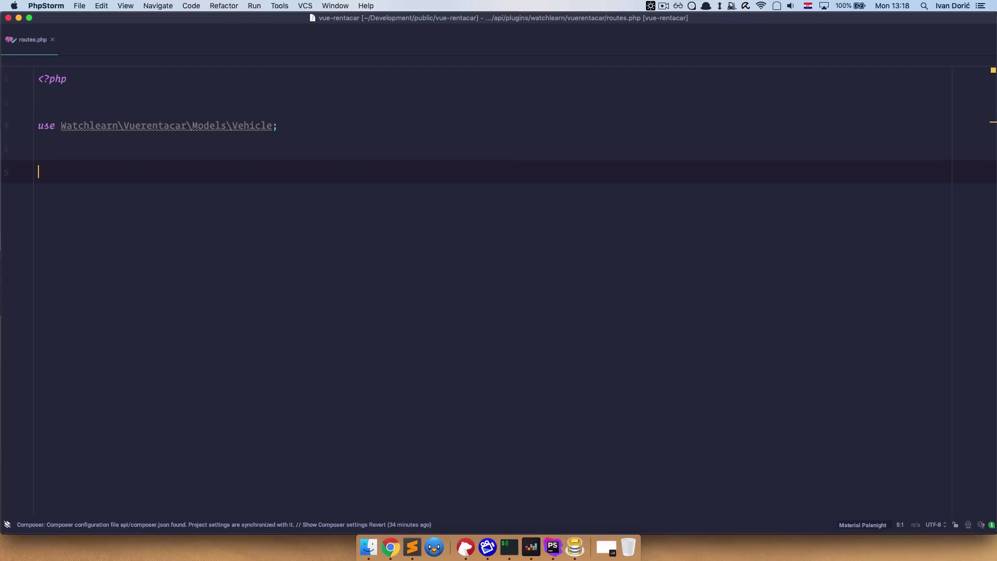
Add an empty Route::get('vehicles', function() { }); closure.
text(Route::get('vehicles')
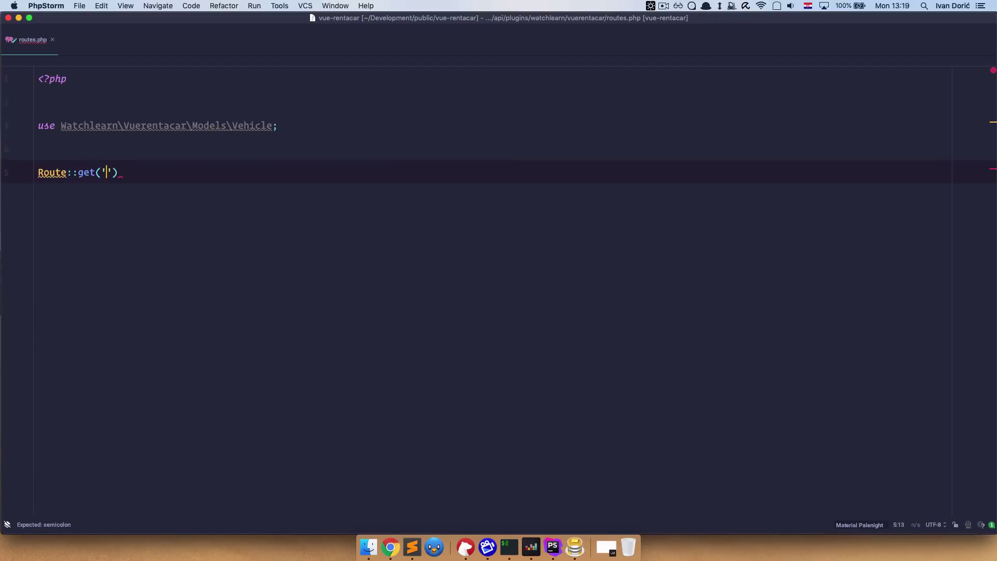
text(, func)
key(Return)
text() {)
key(Return)
key(Down)
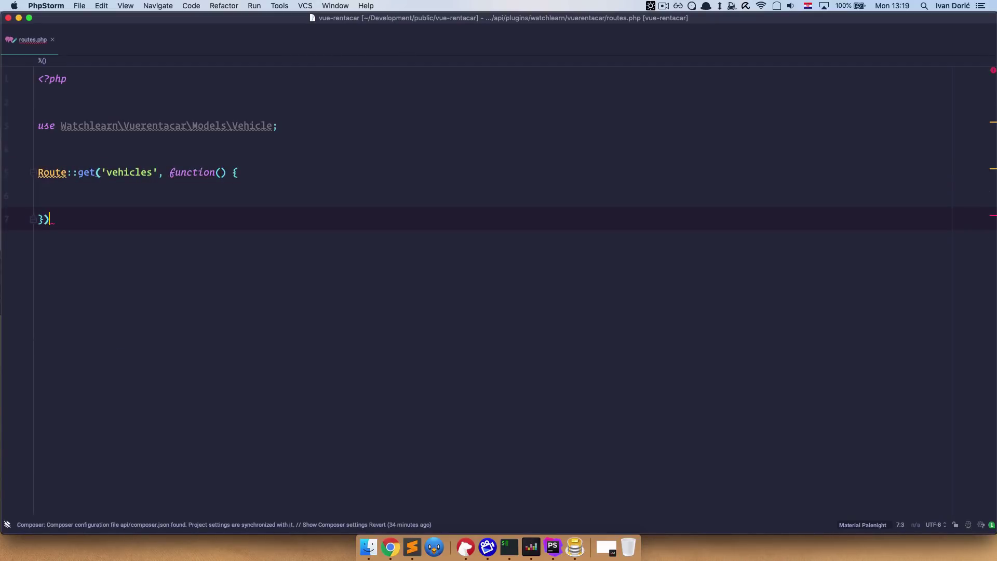
text(;)
key(Return)
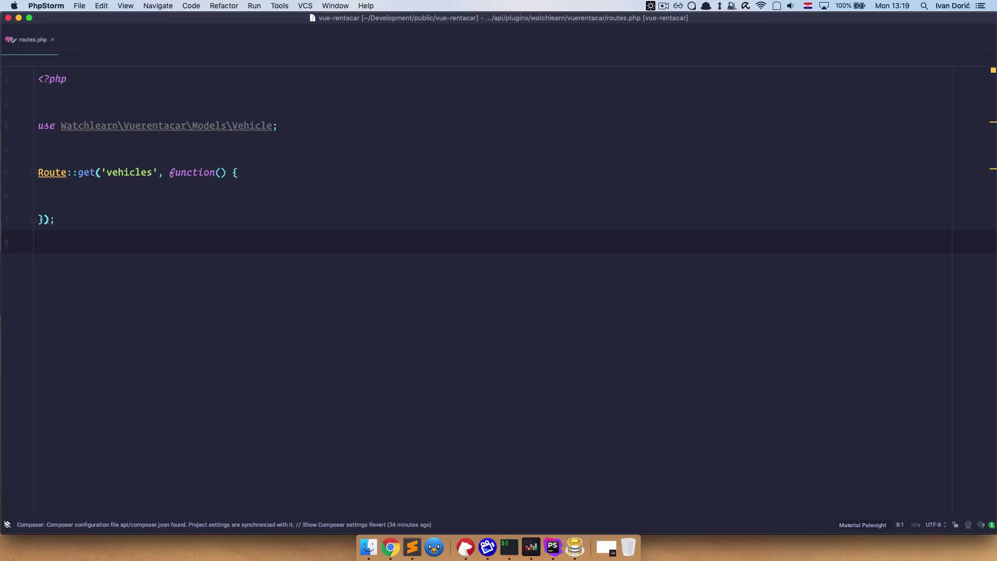
key(Up)
key(Up)
key(Tab)
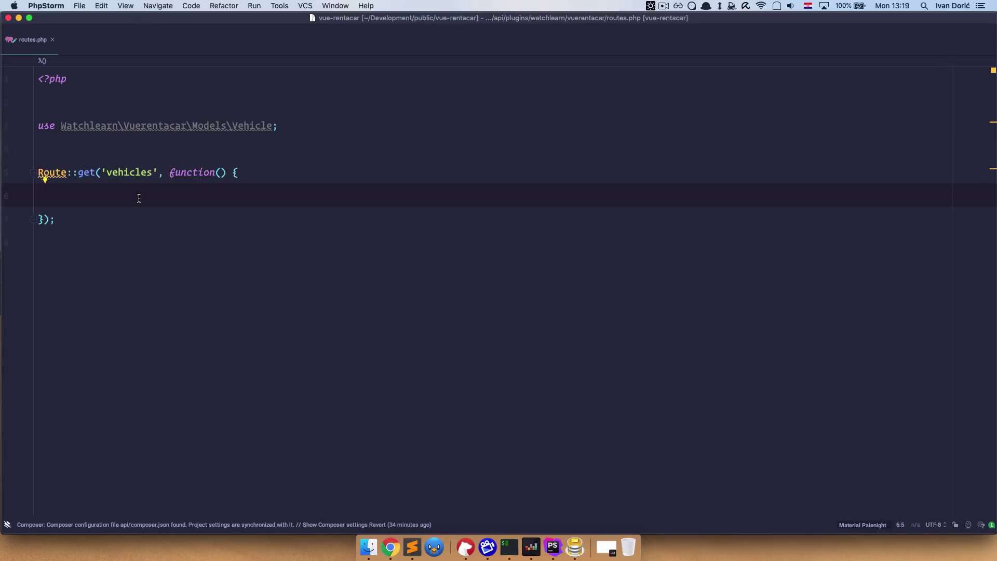
Fill the closure with $vehicles = Vehicle::all(); and return $vehicles;.
text($vehicles = )
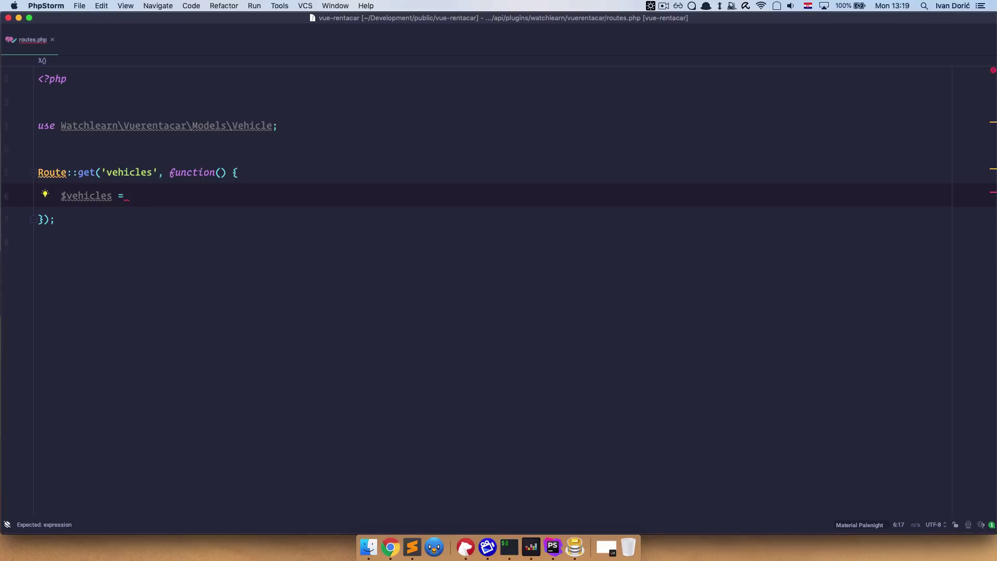
text(Vehicle)
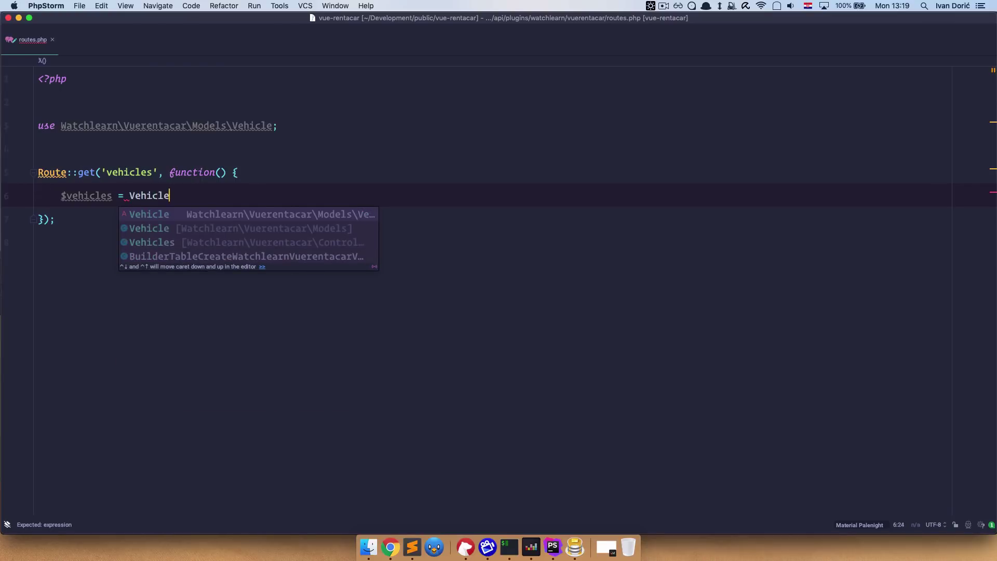
text(::all)
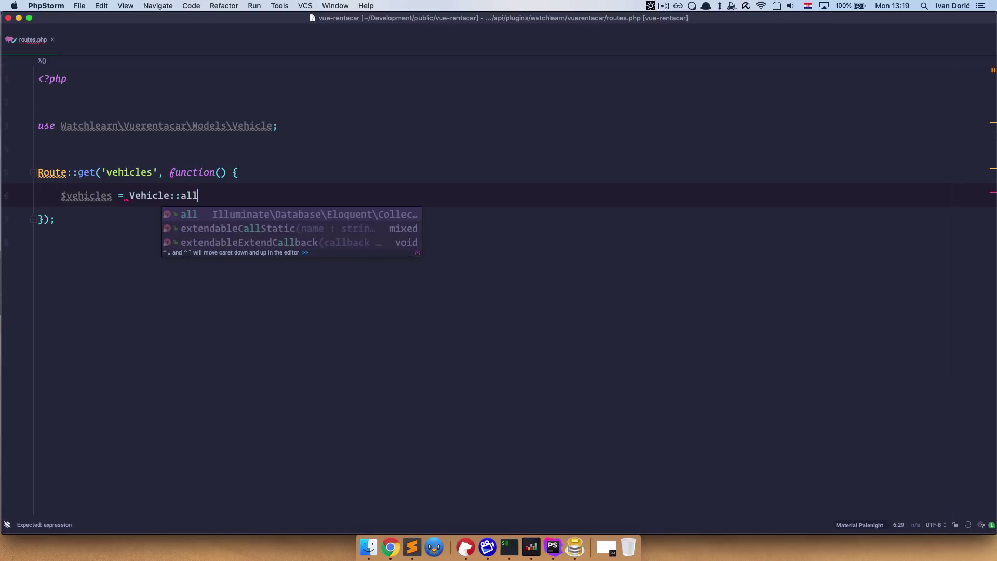
key(Return)
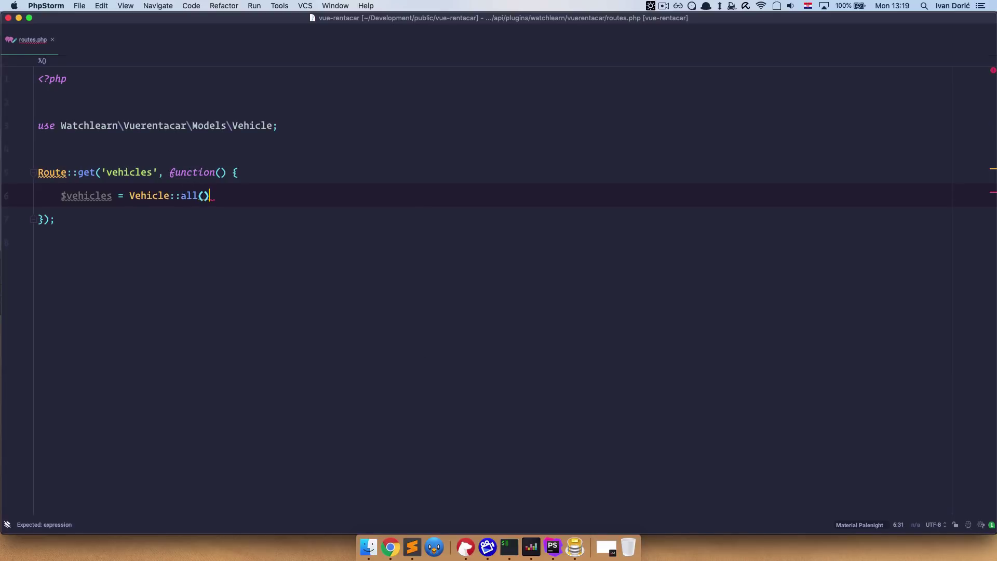
text(;)
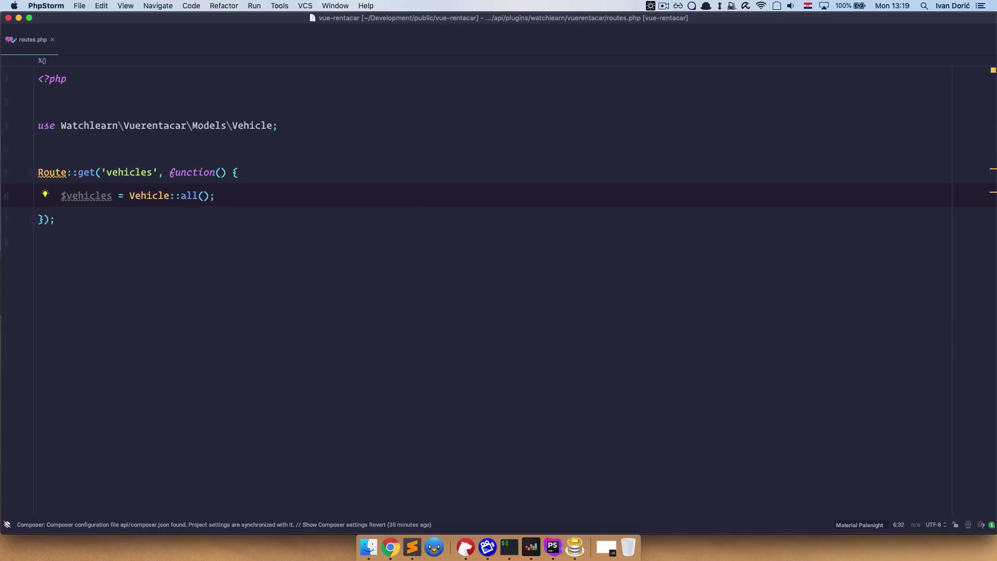
key(Return)
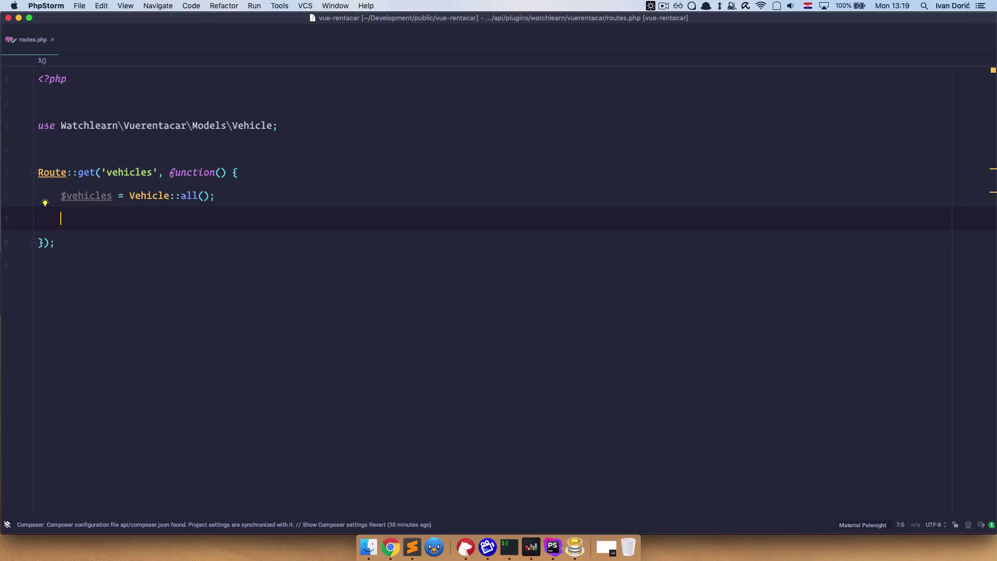
text(return )
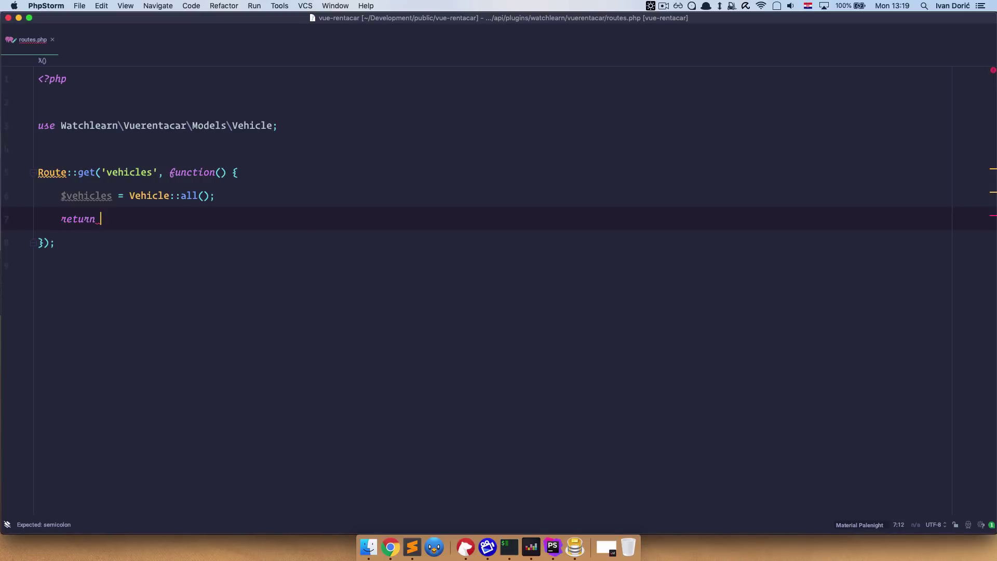
text($ve)
key(Return)
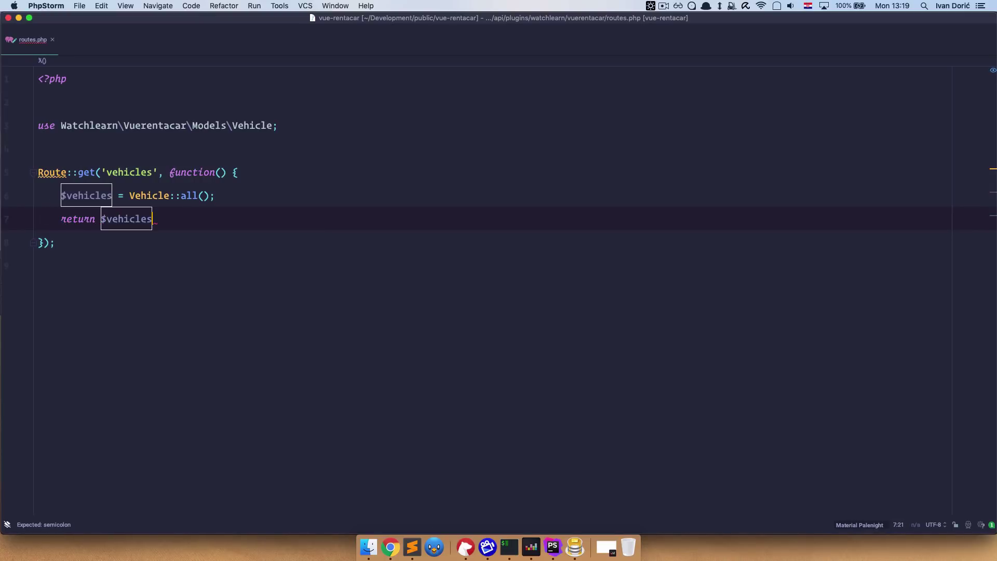
text(;)
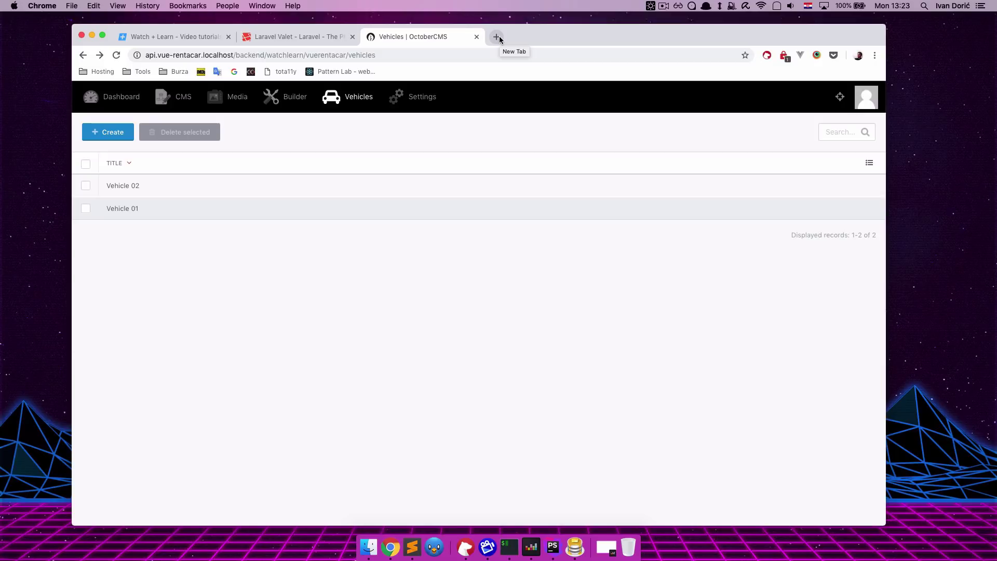
Open api.vue-rentacar.localhost/vehicles in a new tab and select the returned JSON.
click(499, 35)
text(api.vue-rentacar.localhost)
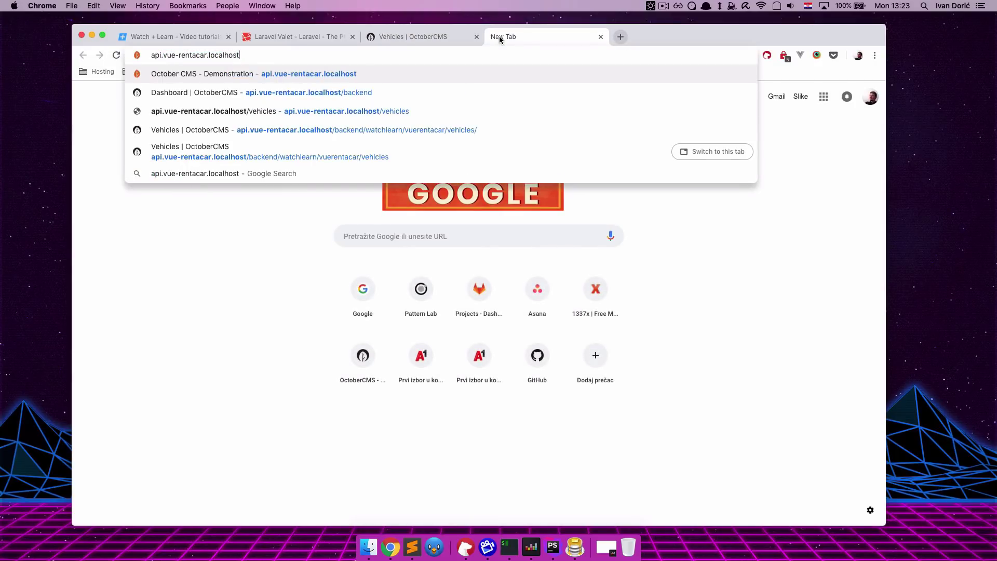
text(/)
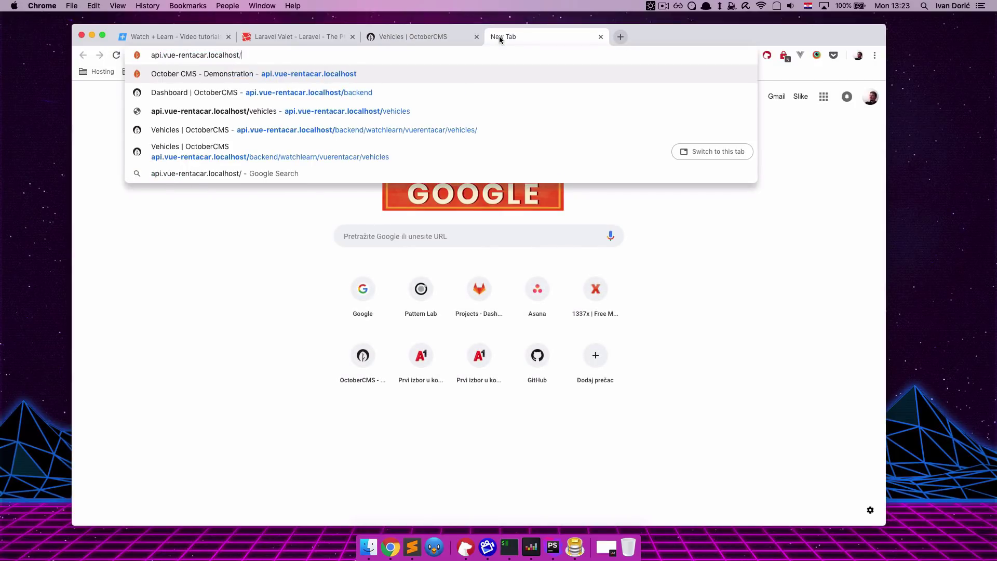
text(vehicles)
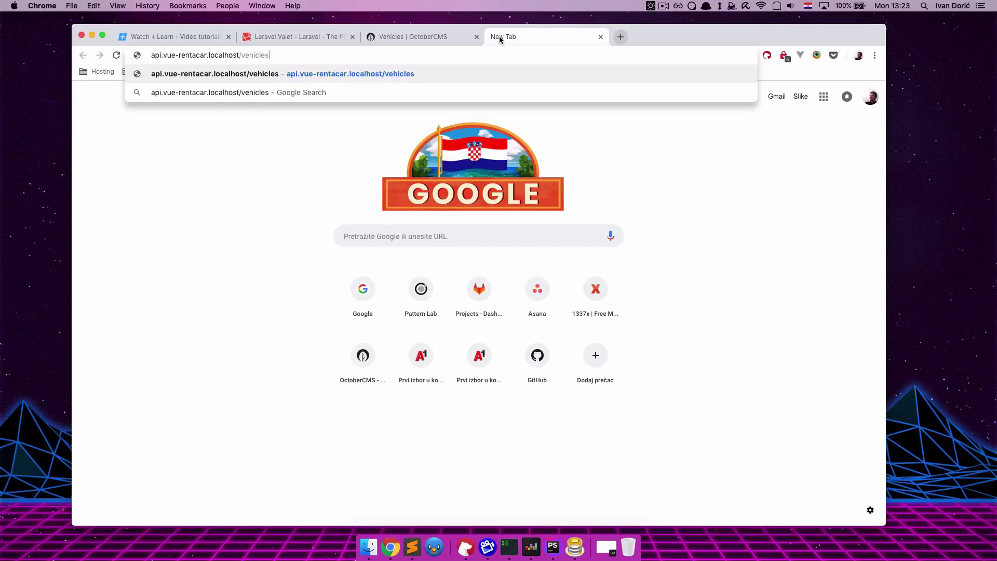
key(Return)
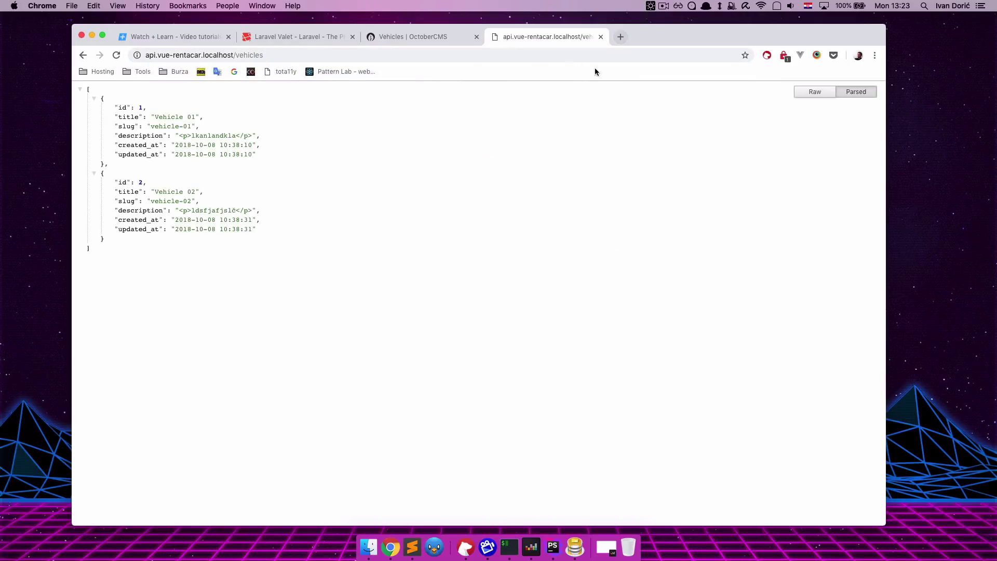
drag(86, 89, 190, 242)
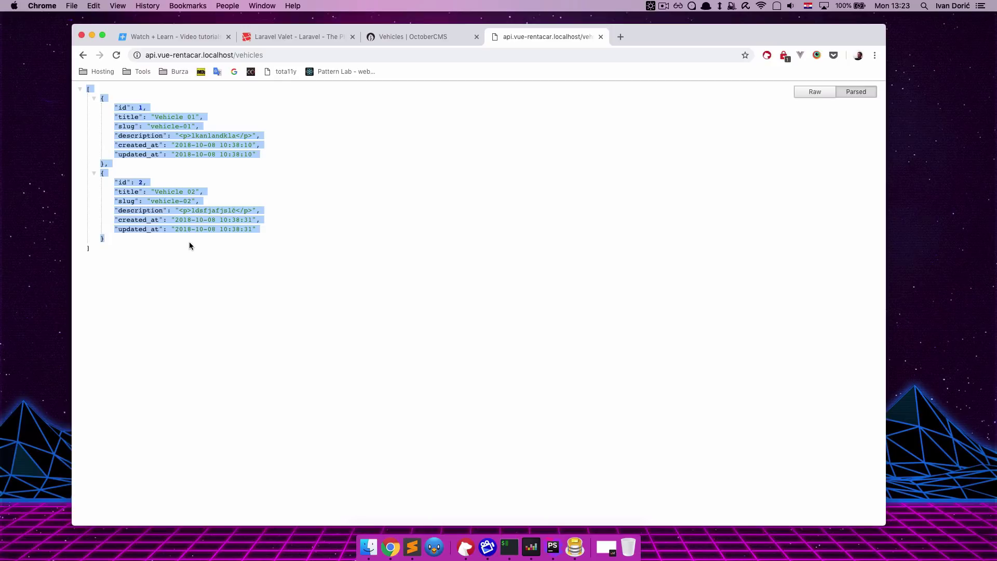